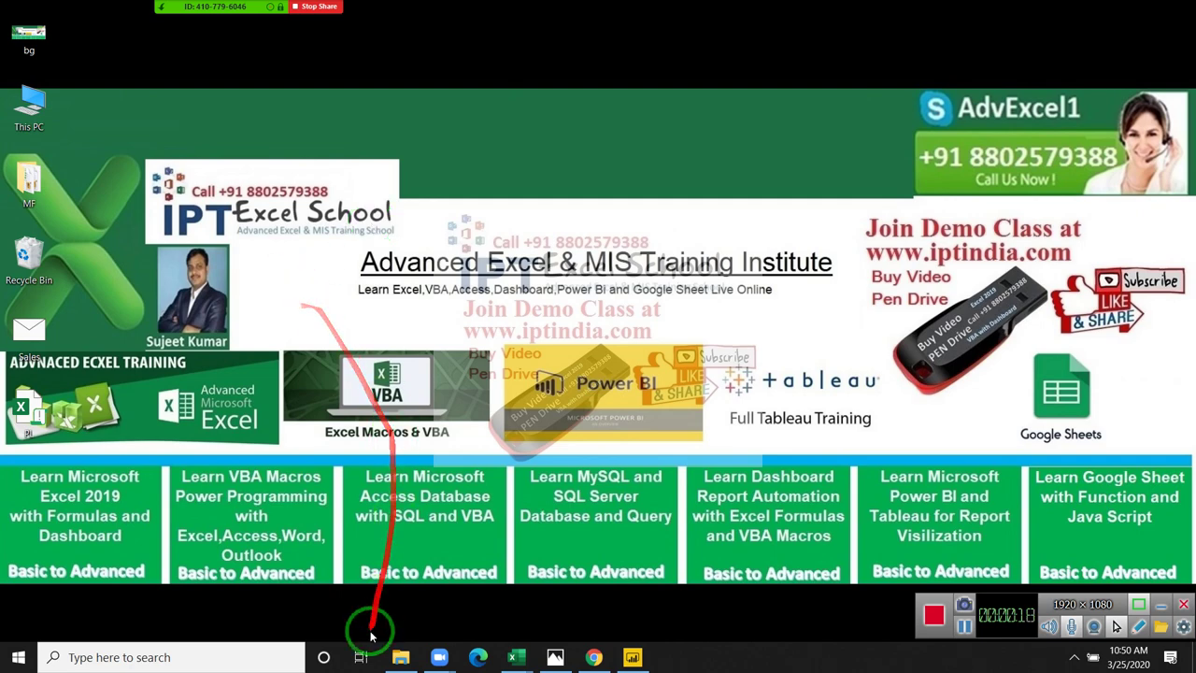
Step: Browse the DT folder's workbooks 1–6 and Master in File Explorer, then bring up the Excel windows
left_click(402, 657)
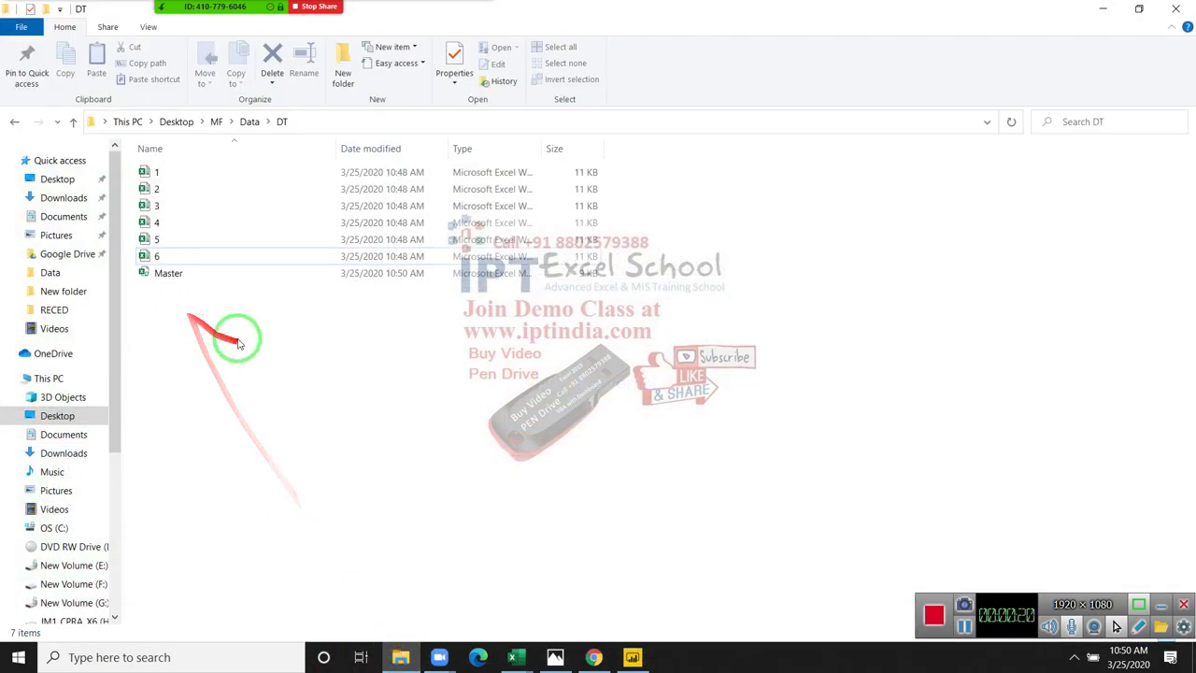
mouse_move(448, 379)
left_mouse_down()
mouse_move(294, 296)
mouse_move(125, 128)
left_mouse_up()
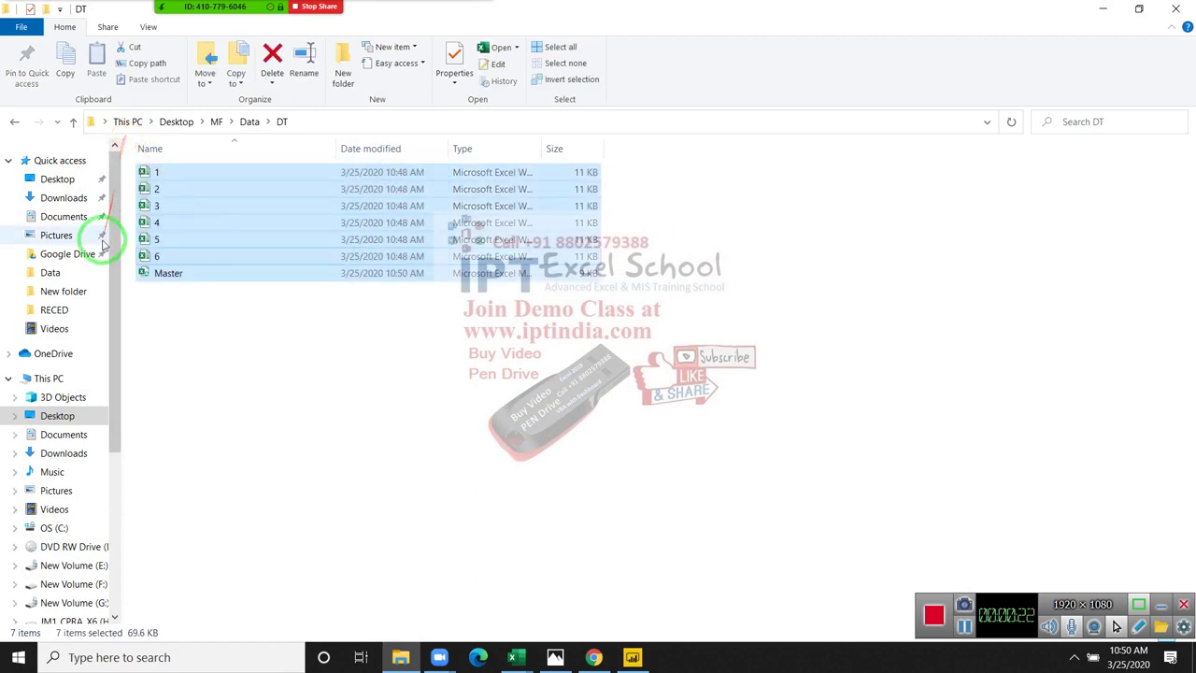
left_click(181, 303)
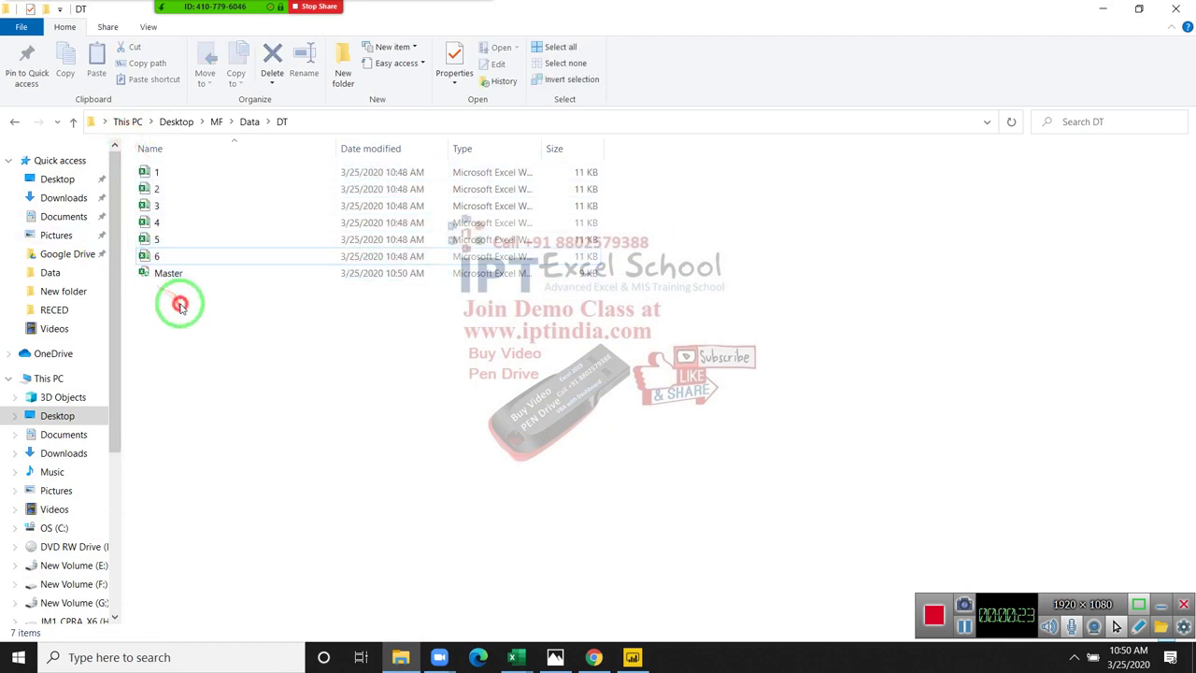
left_click(170, 240)
left_click(161, 222)
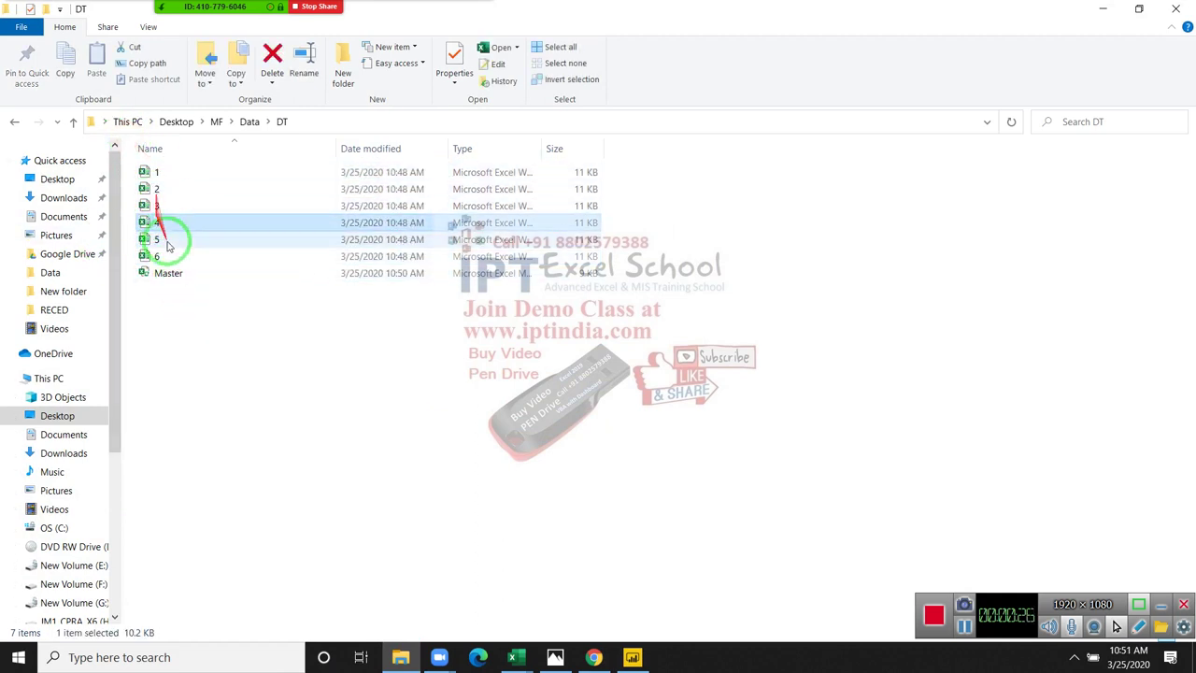
left_click(178, 275)
left_click(513, 657)
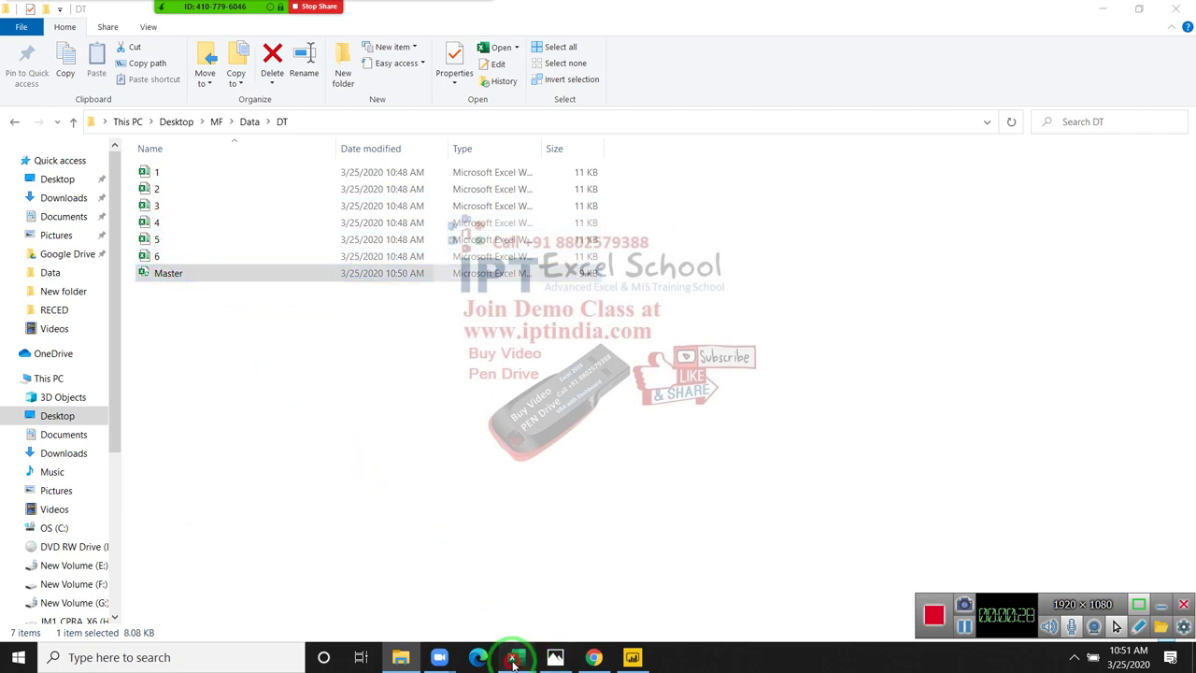
Step: On Master's empty Data sheet, select A1 and open Data > Get Data > From File options
left_click(761, 616)
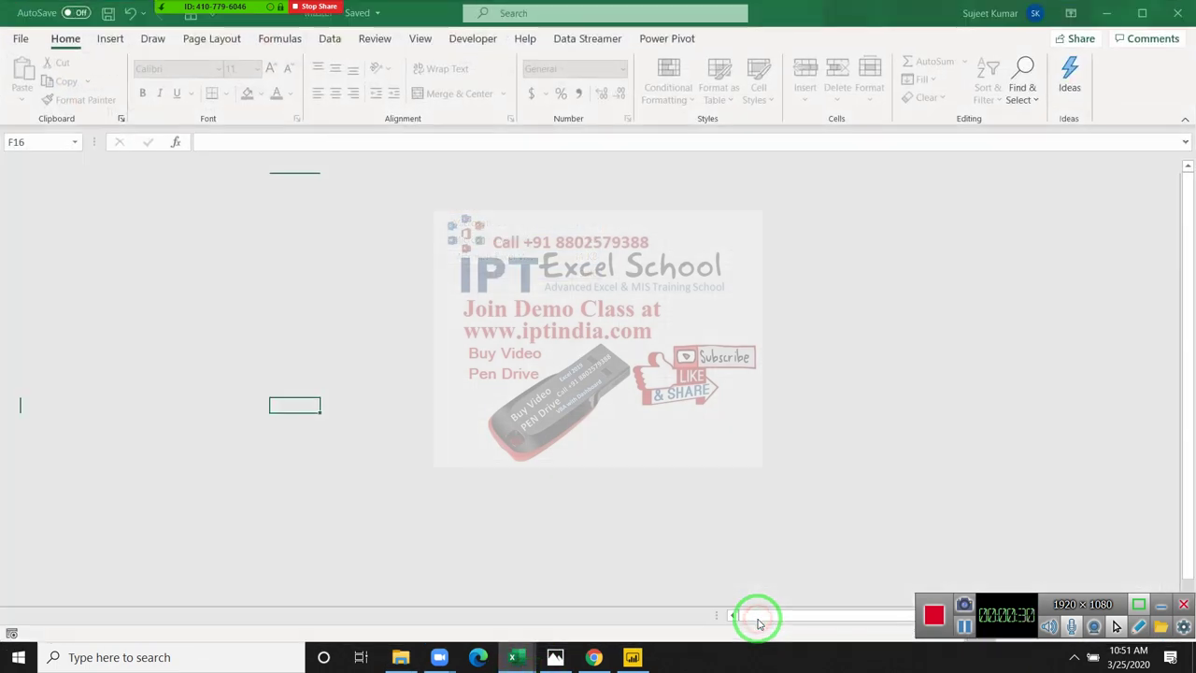
left_click(32, 182)
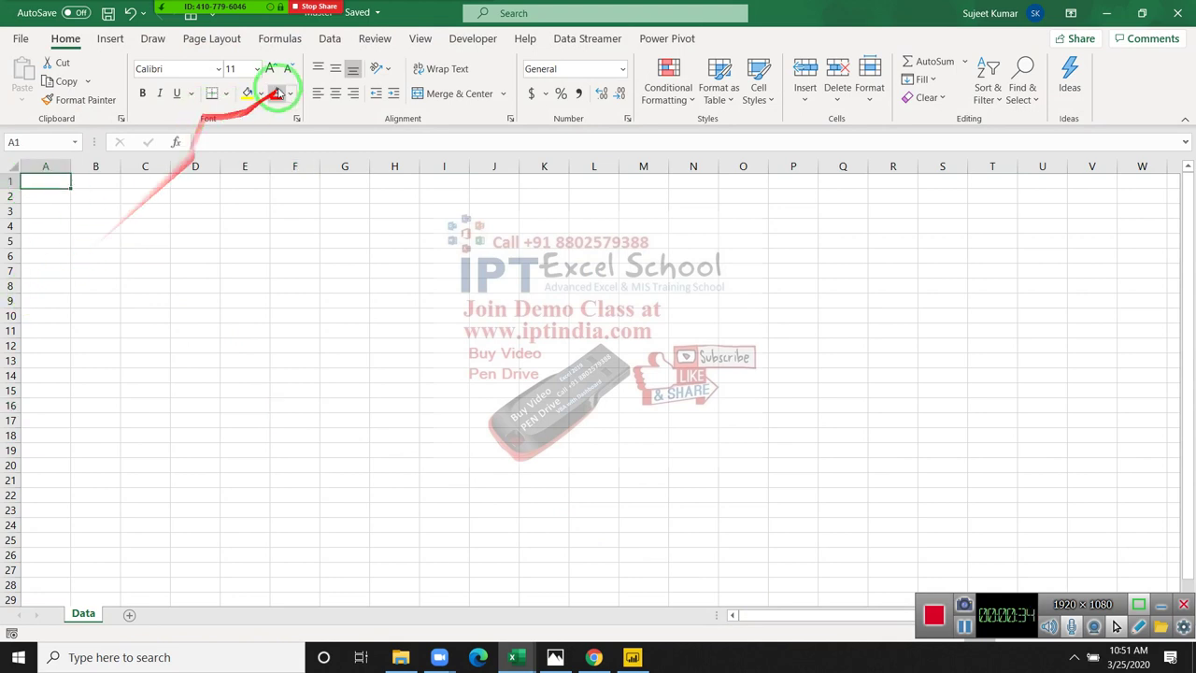
left_click(327, 42)
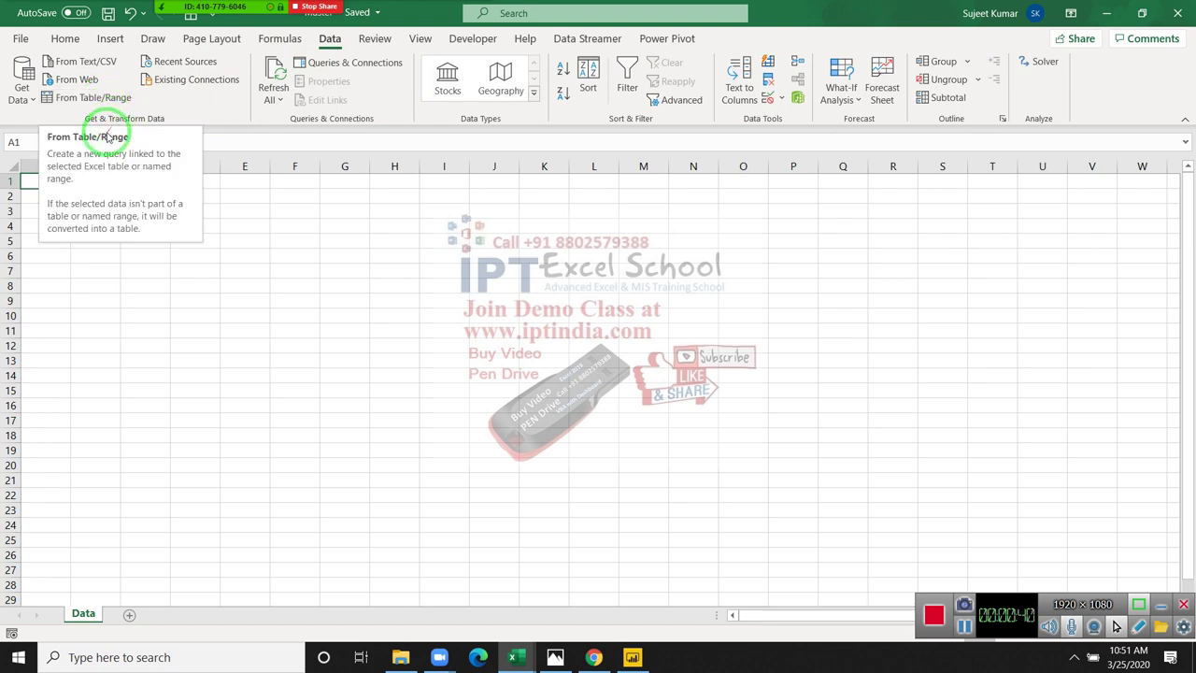
left_click(35, 101)
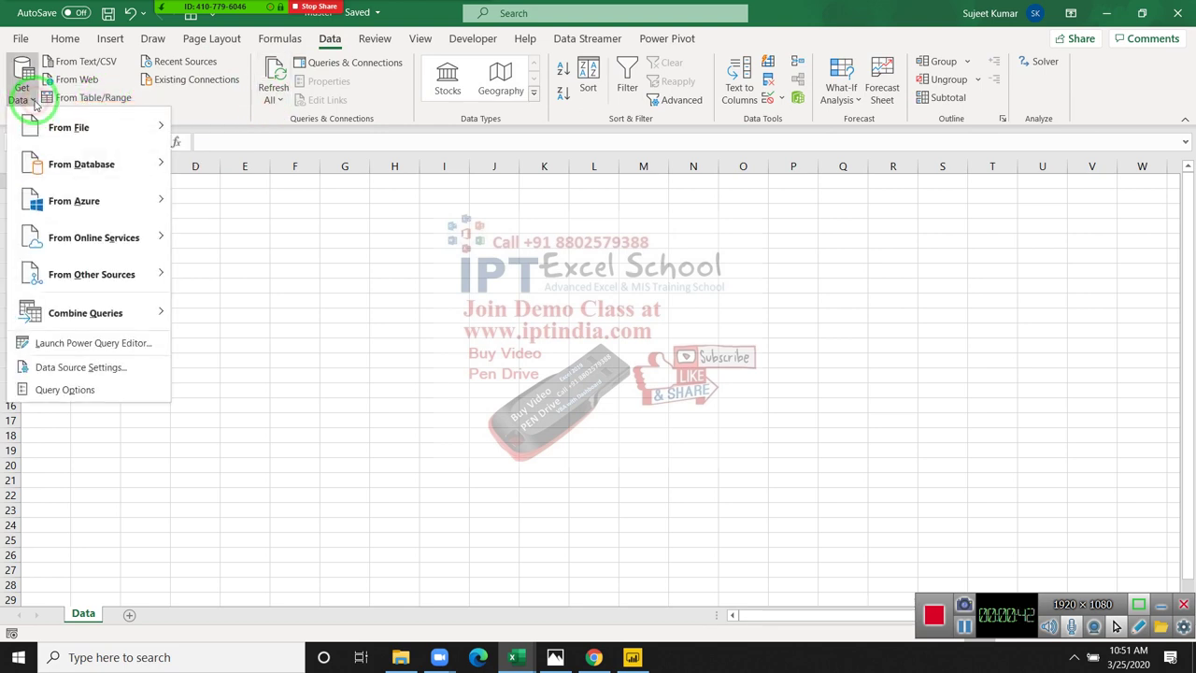
left_click(62, 128)
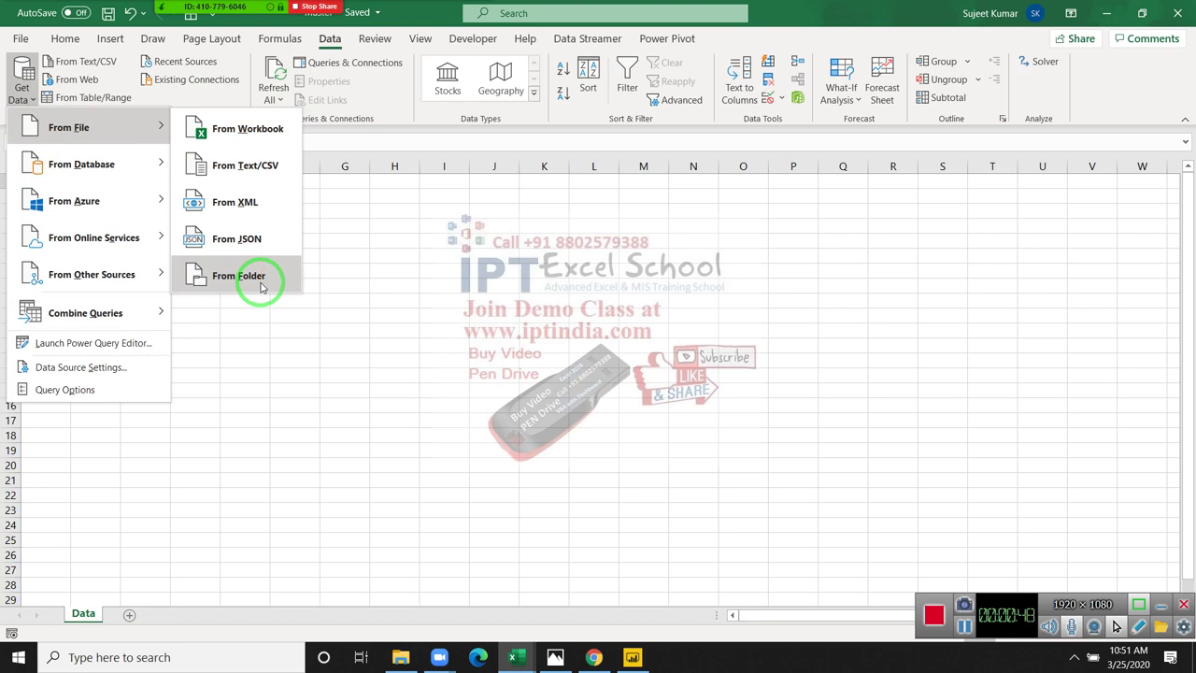
Step: Copy the DT folder's full path from the File Explorer address bar and return to Excel
left_click_drag(260, 283, 445, 611)
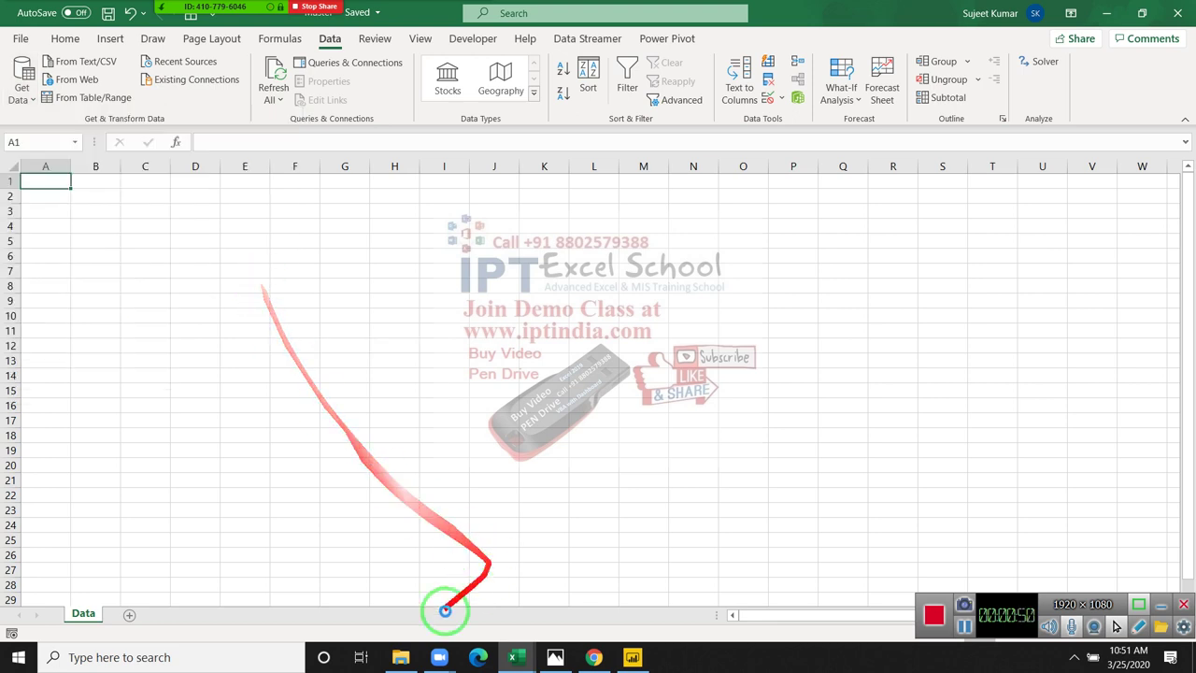
left_click(402, 657)
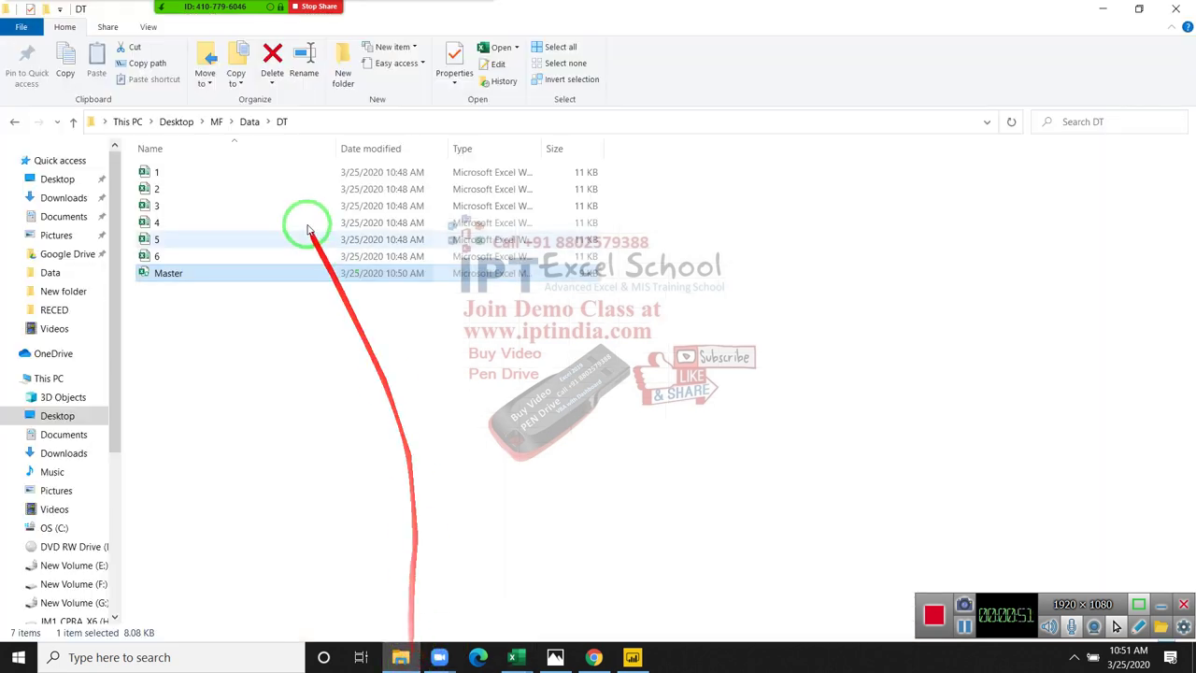
left_click(307, 122)
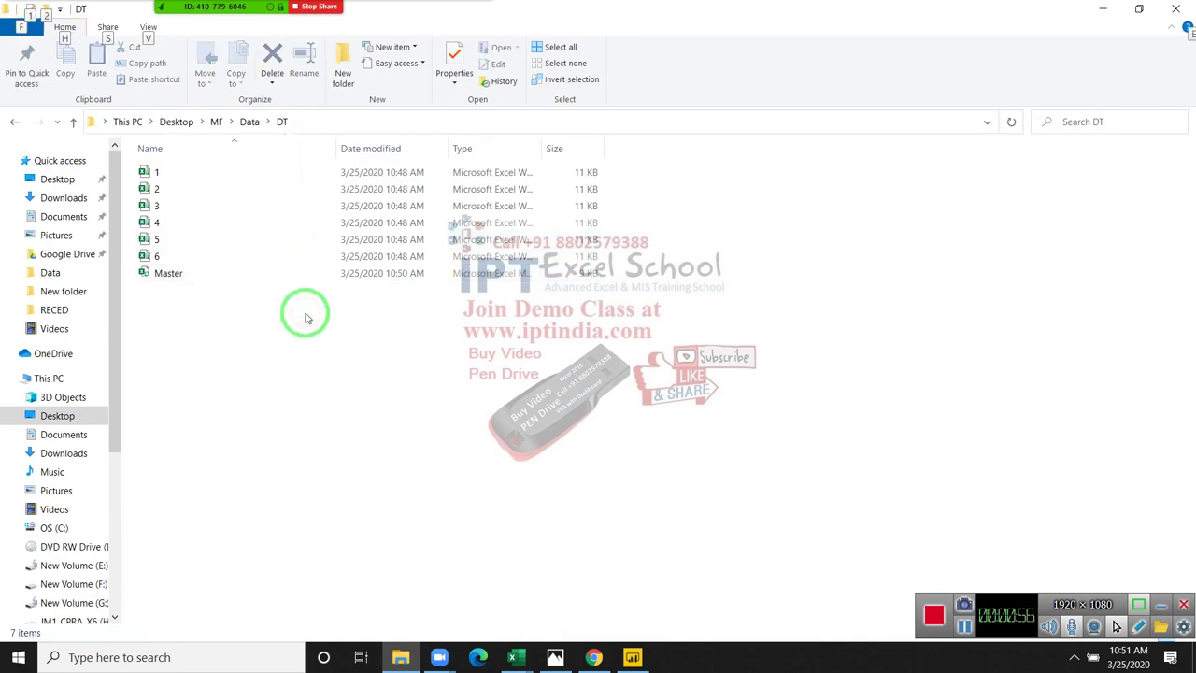
left_click(402, 656)
Step: Paste the DT folder path into the Folder prompt, confirm it, and choose Combine & Load
left_click(513, 656)
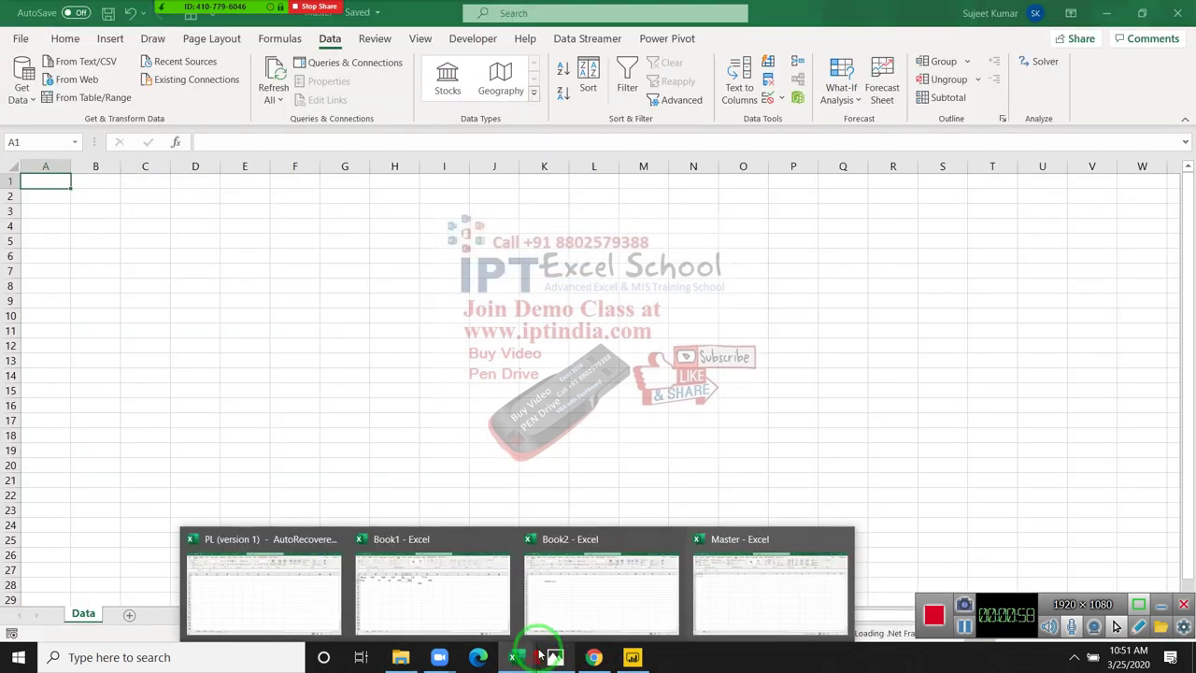
left_click(703, 631)
left_click(526, 303)
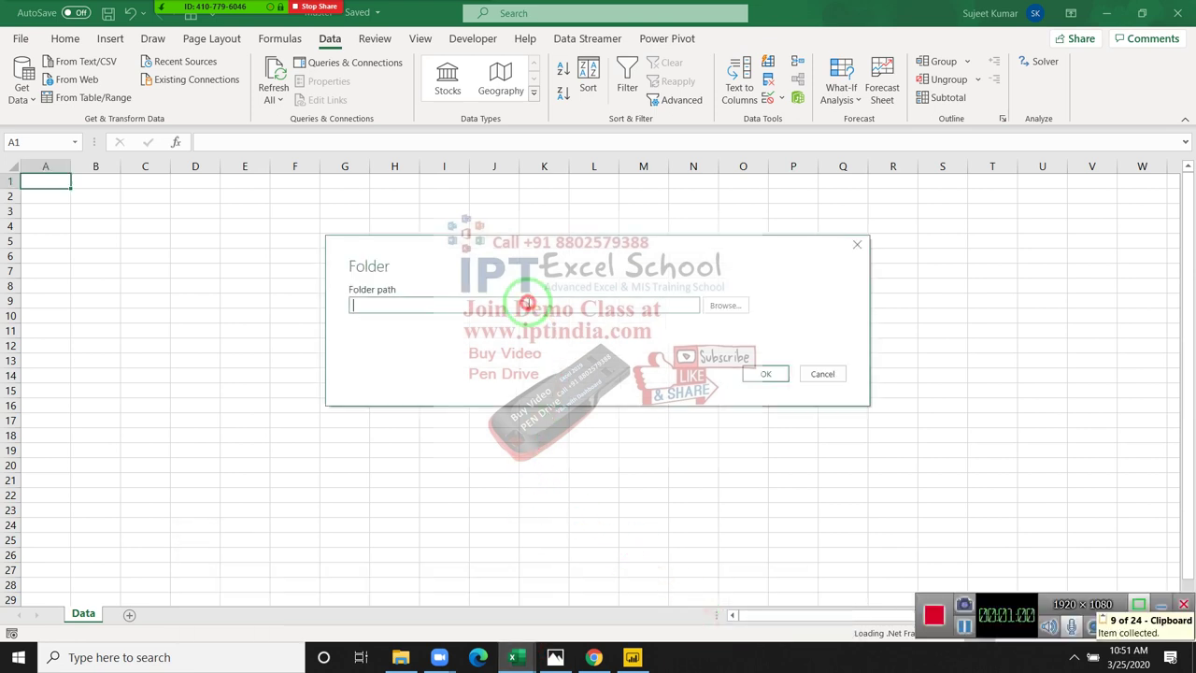
type("C:\\Users\\DELL\\Desktop\\MF\\Data\\DT")
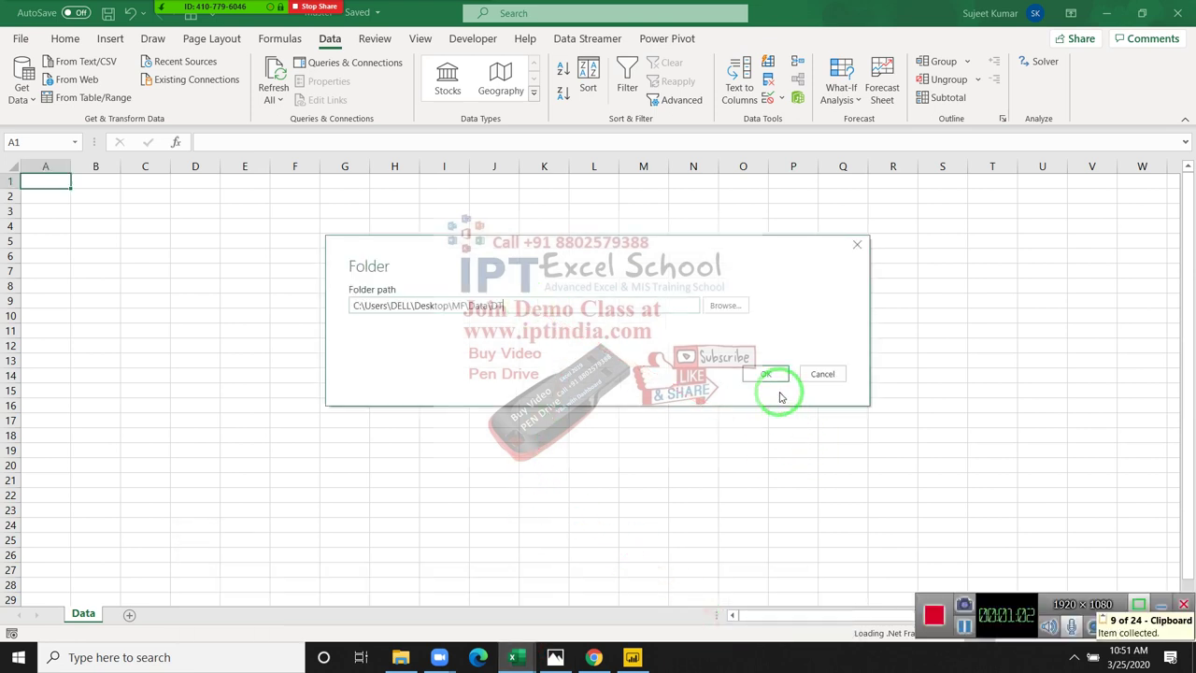
left_click(773, 383)
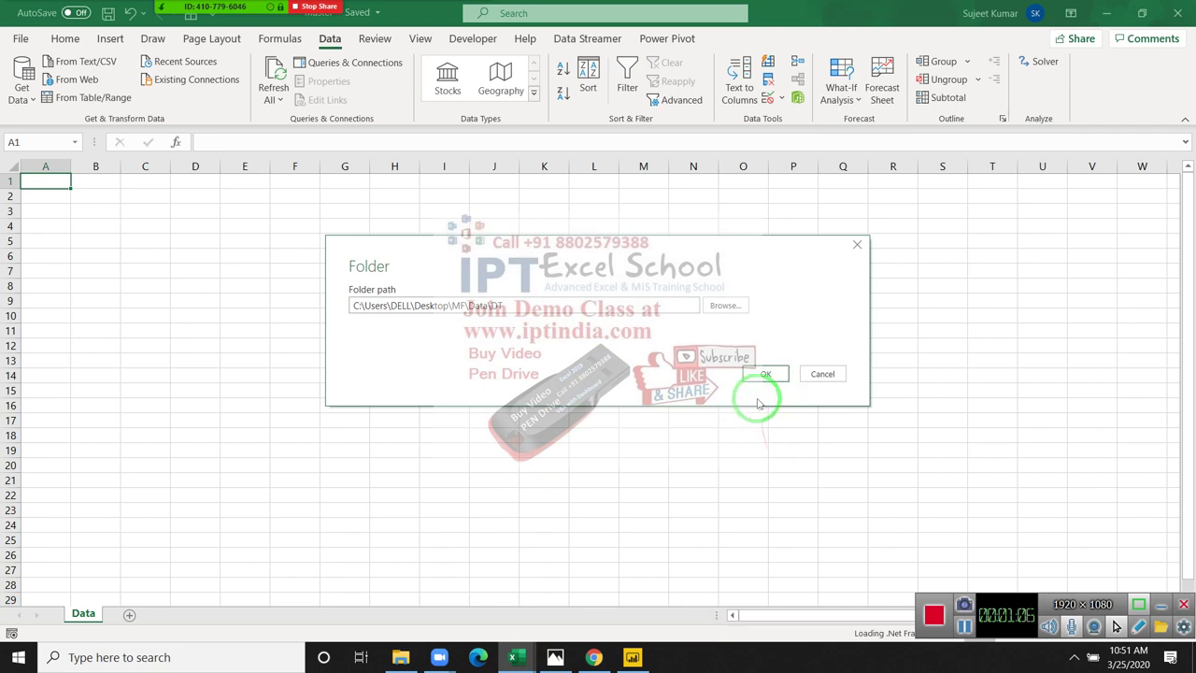
left_click(749, 377)
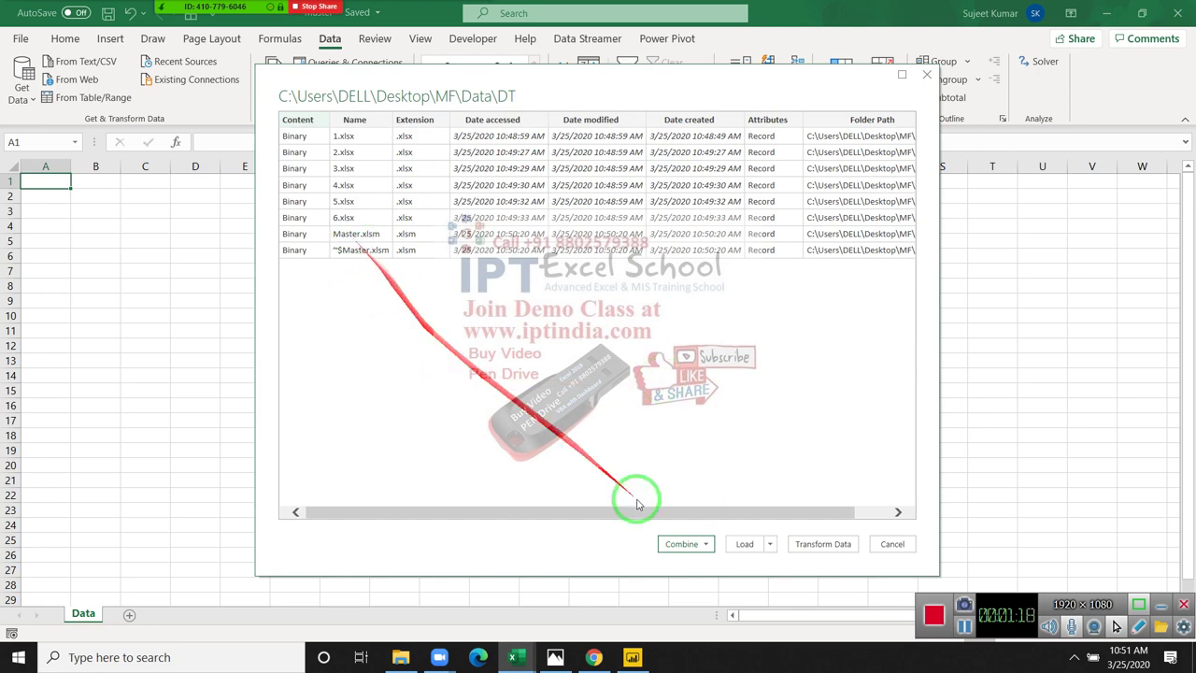
left_click(706, 549)
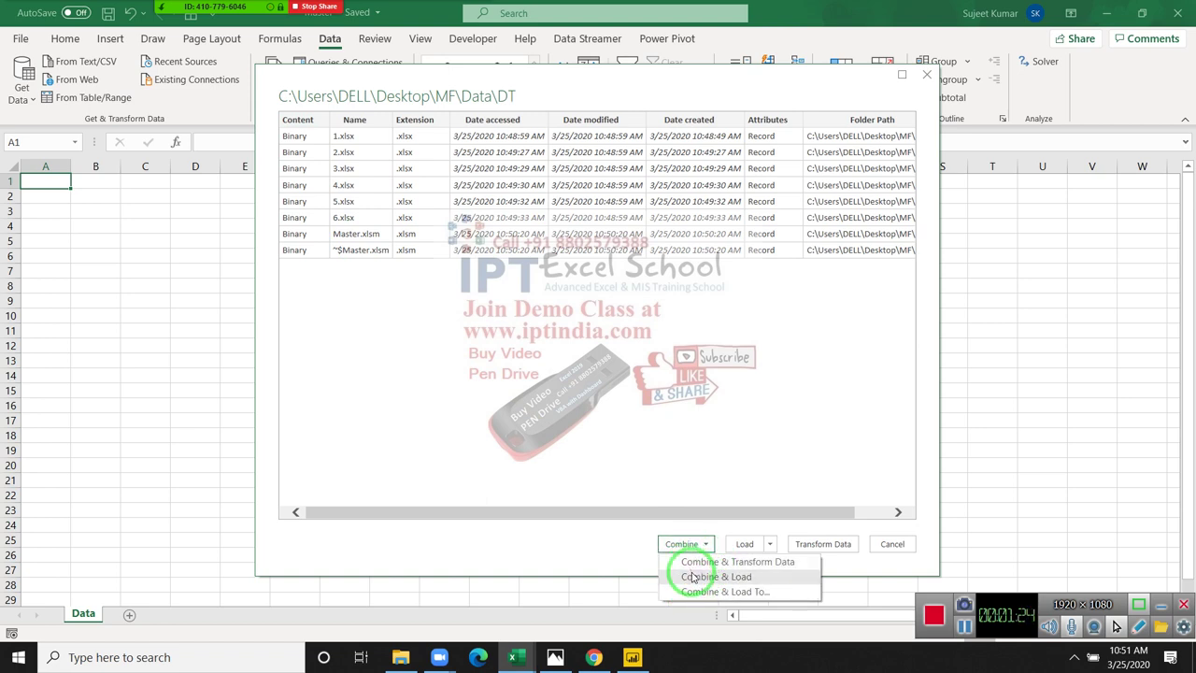
left_click(692, 577)
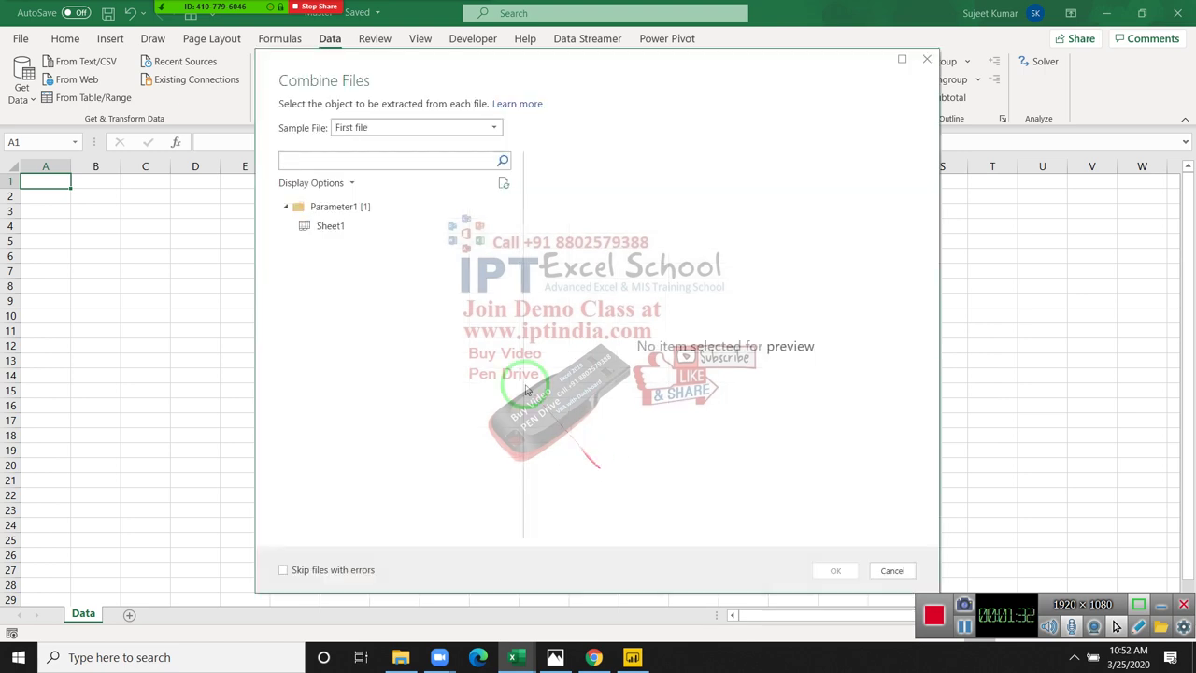
Step: Try Master.xlsm as the sample, then settle on 1.xlsx with Sheet1 selected for extraction
left_click(369, 130)
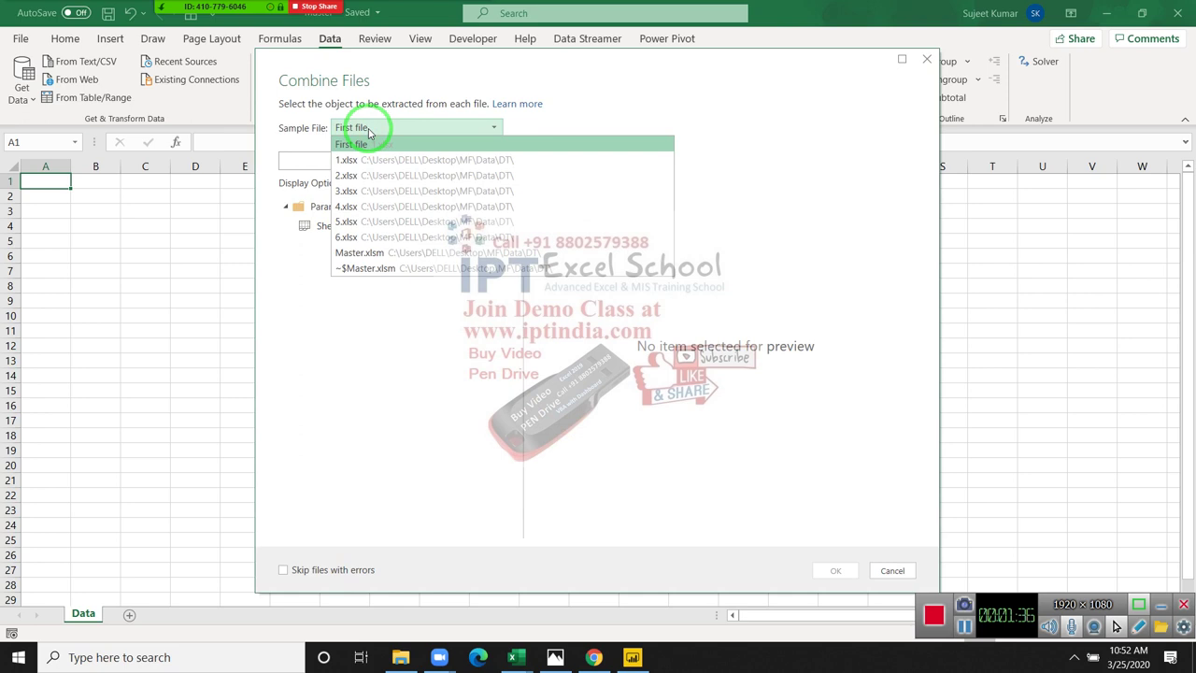
left_click(327, 297)
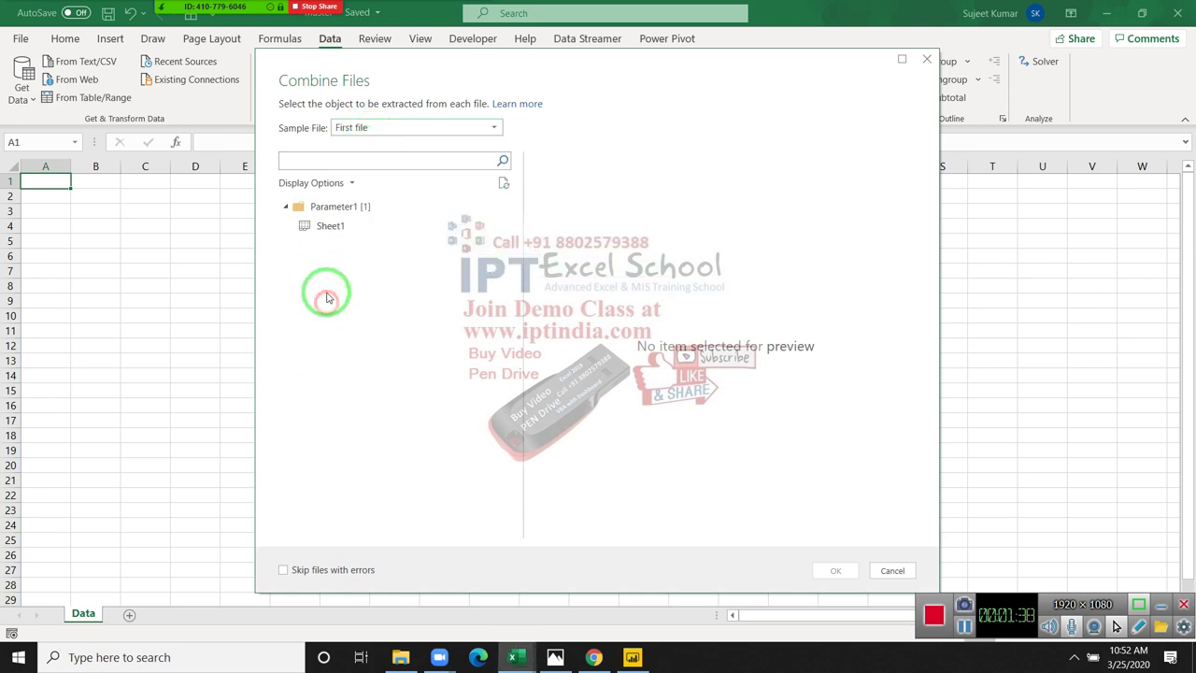
left_click(359, 230)
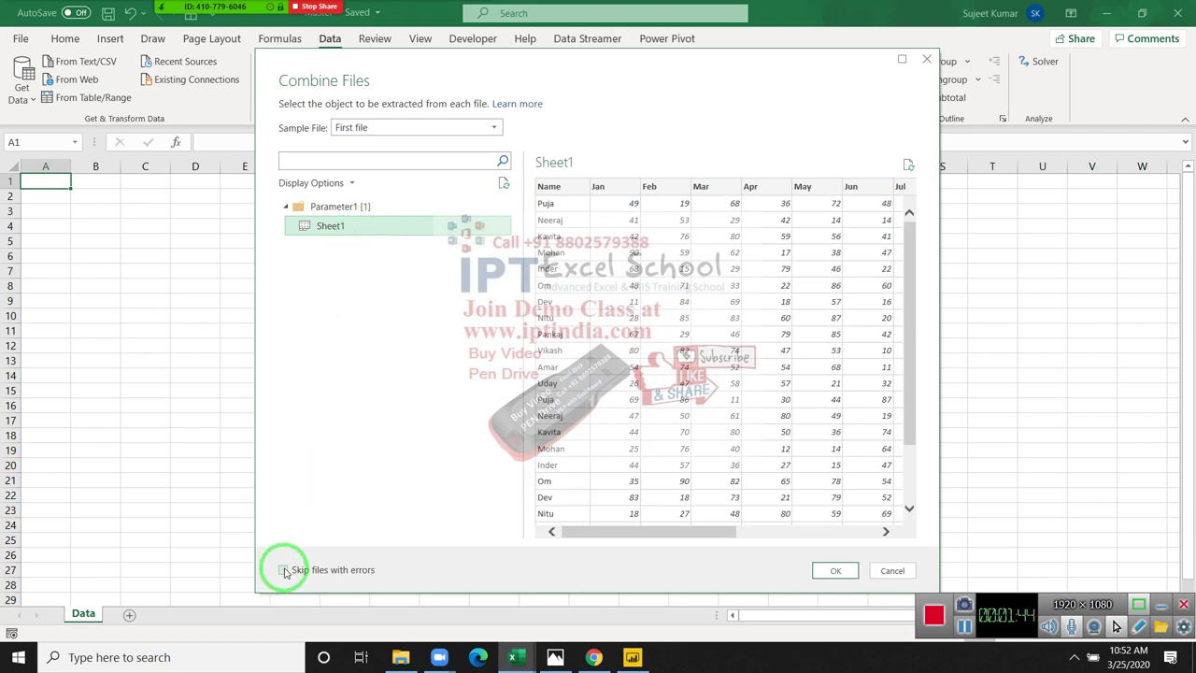
left_click(416, 128)
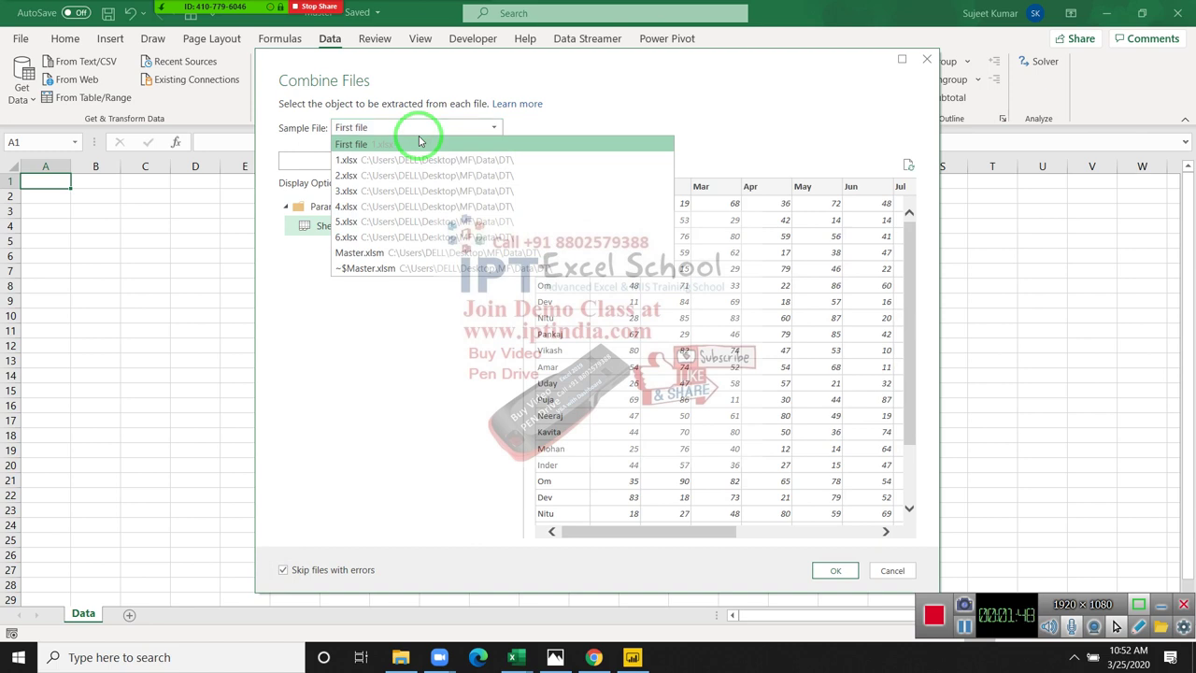
left_click(379, 252)
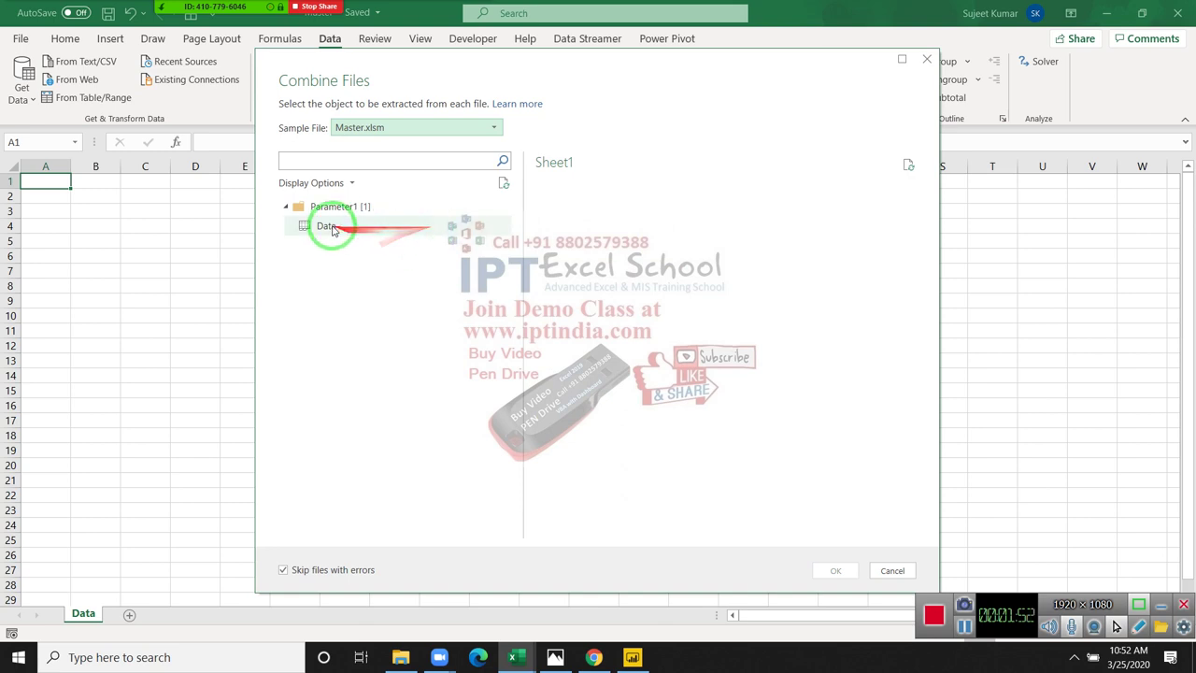
left_click(329, 226)
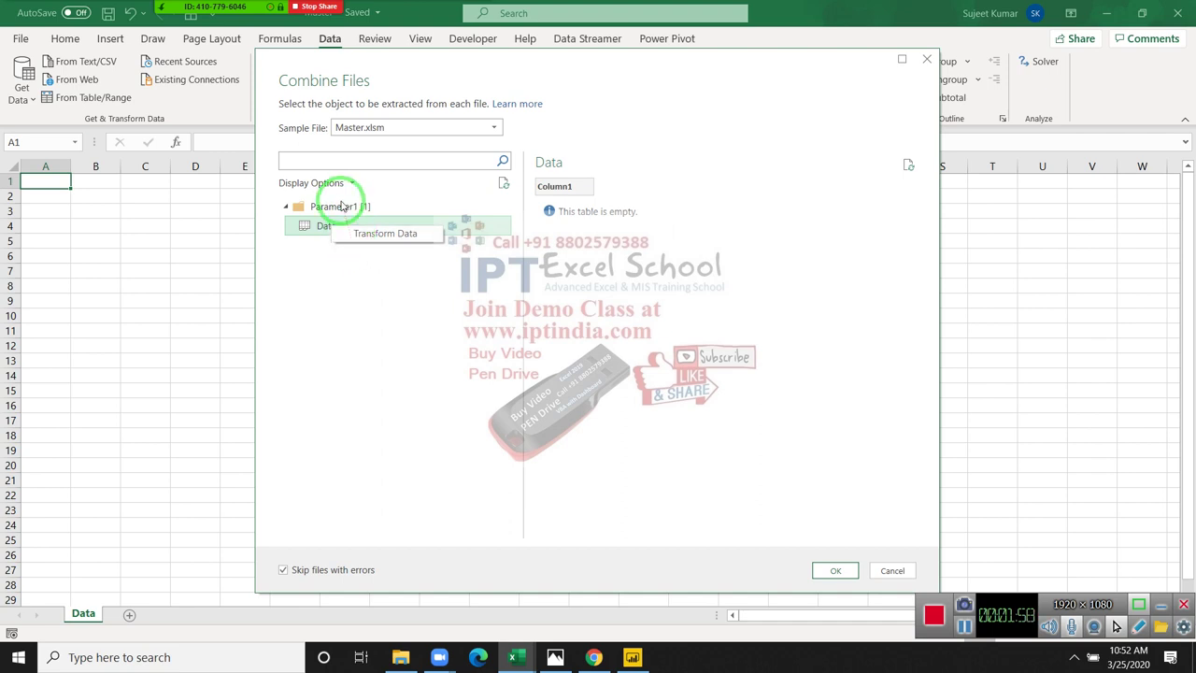
left_click(365, 127)
left_click(361, 158)
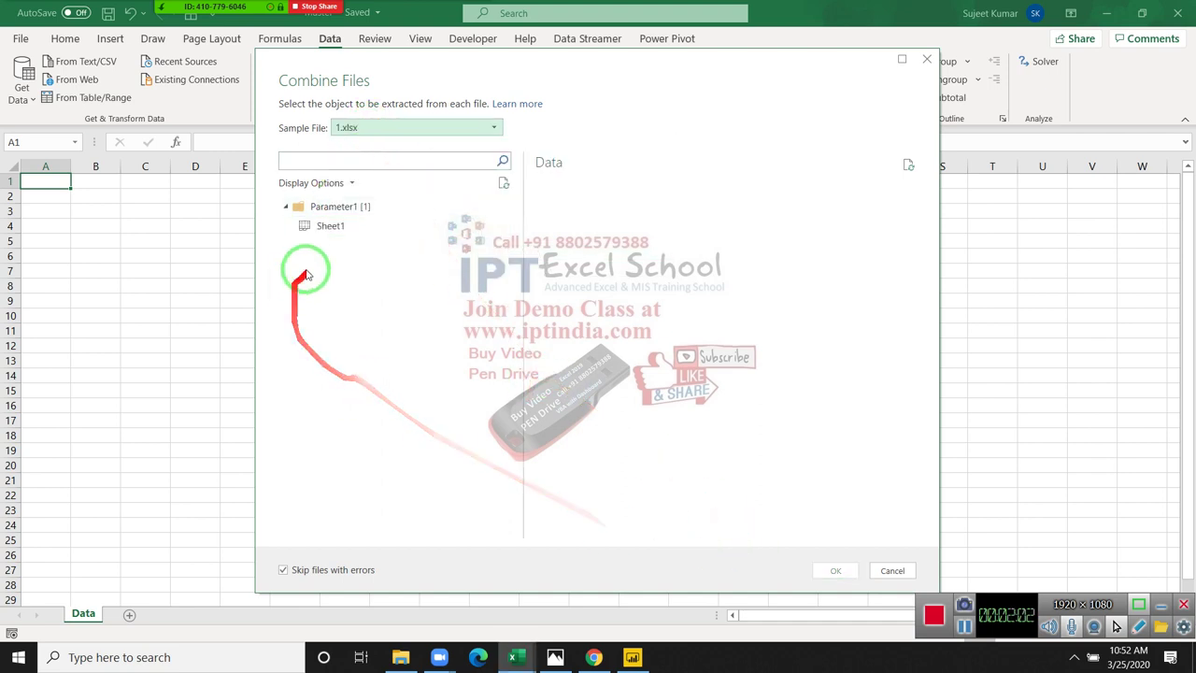
left_click(328, 226)
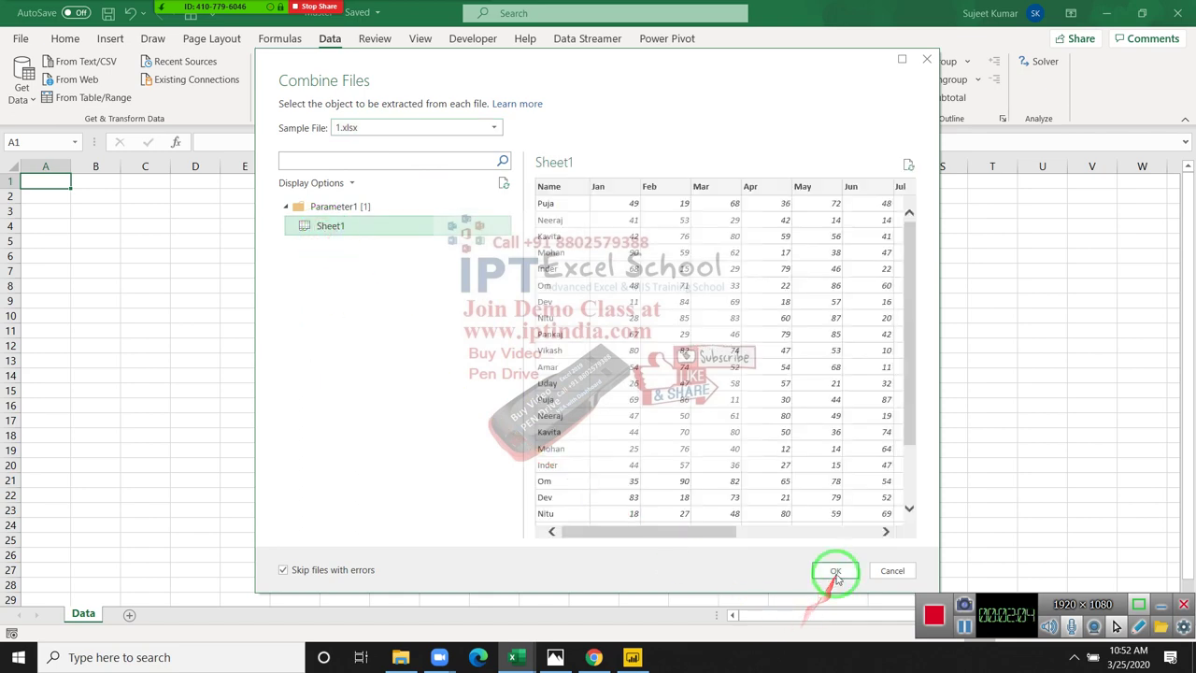
Step: Load the combined DT data to Sheet4 and scroll through the rows tagged by source file
left_click(836, 573)
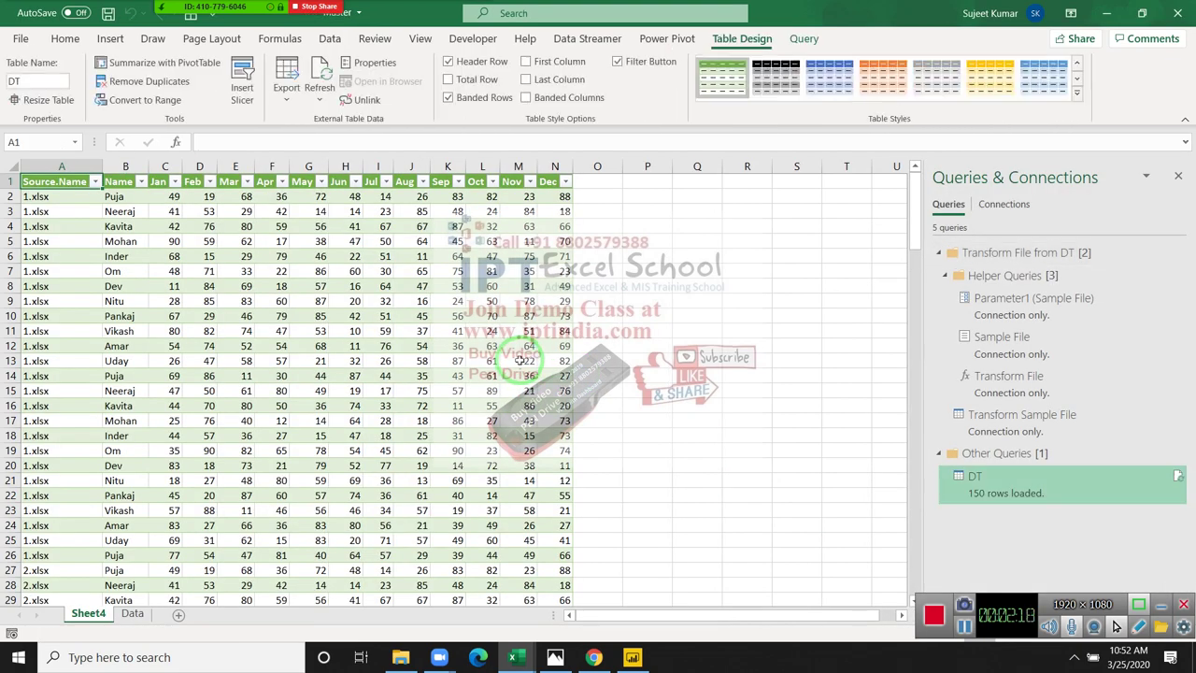
scroll(482, 453, "down", 6)
scroll(486, 453, "down", 6)
scroll(487, 453, "down", 6)
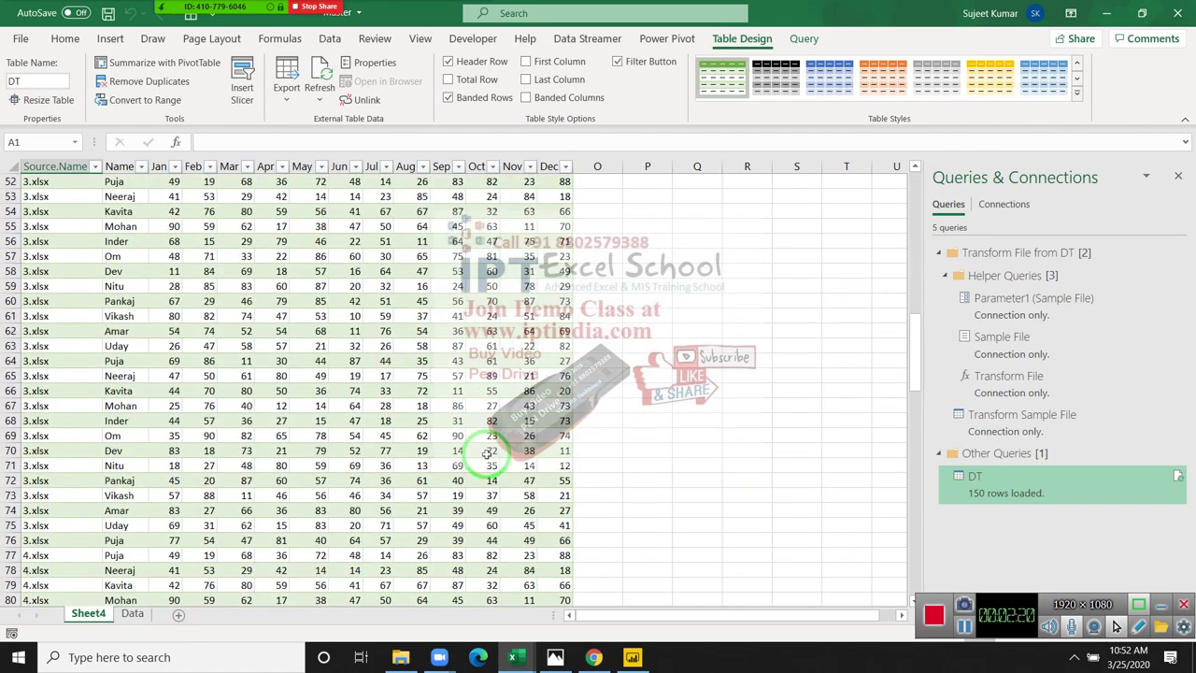
scroll(487, 453, "down", 6)
scroll(486, 453, "down", 6)
scroll(488, 455, "down", 5)
scroll(488, 456, "down", 5)
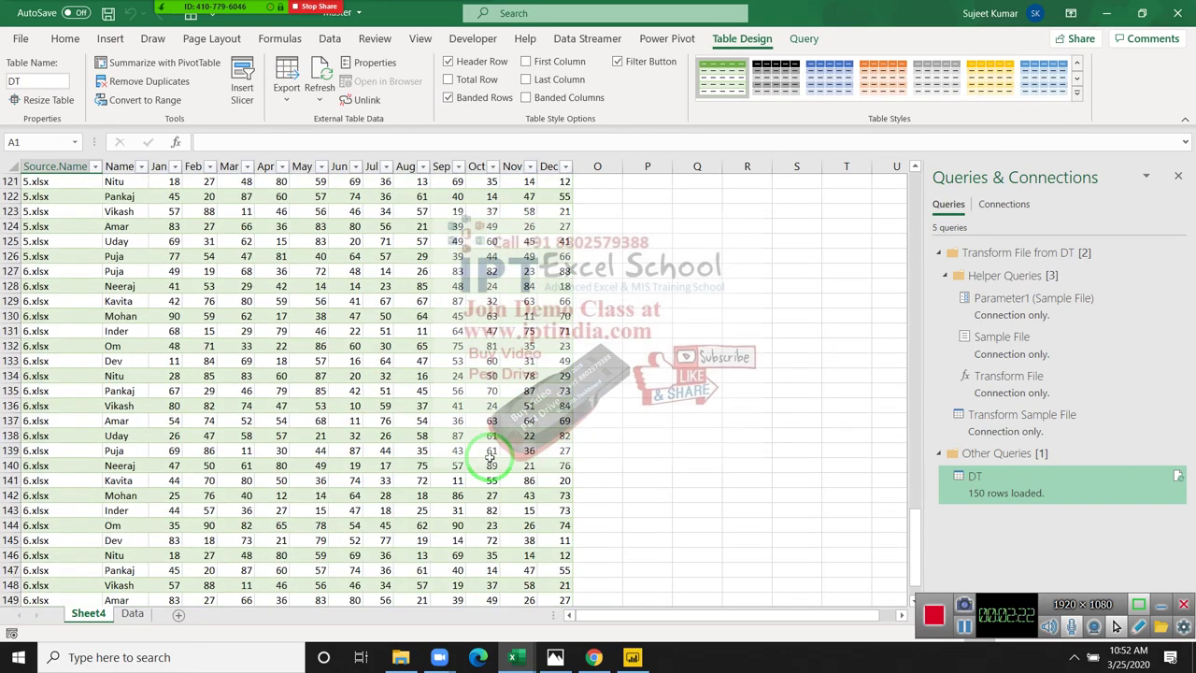
scroll(489, 456, "down", 4)
scroll(489, 456, "up", 7)
scroll(490, 455, "up", 6)
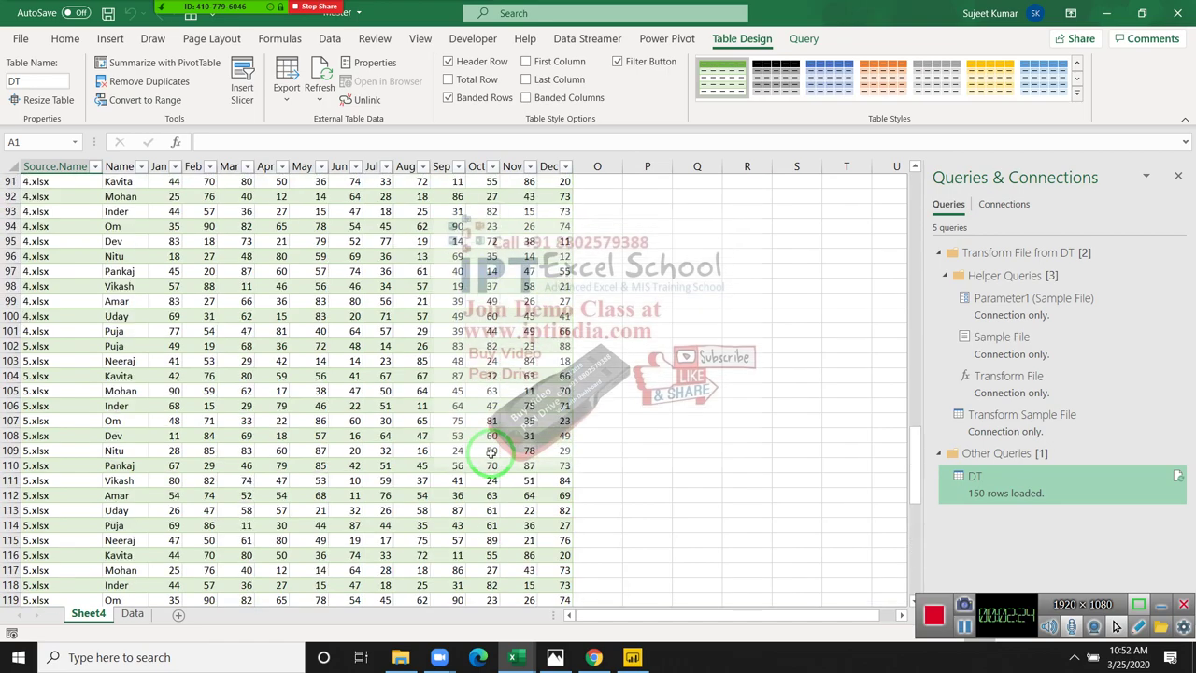
scroll(490, 454, "up", 6)
scroll(490, 452, "up", 6)
scroll(490, 453, "up", 6)
scroll(490, 452, "up", 5)
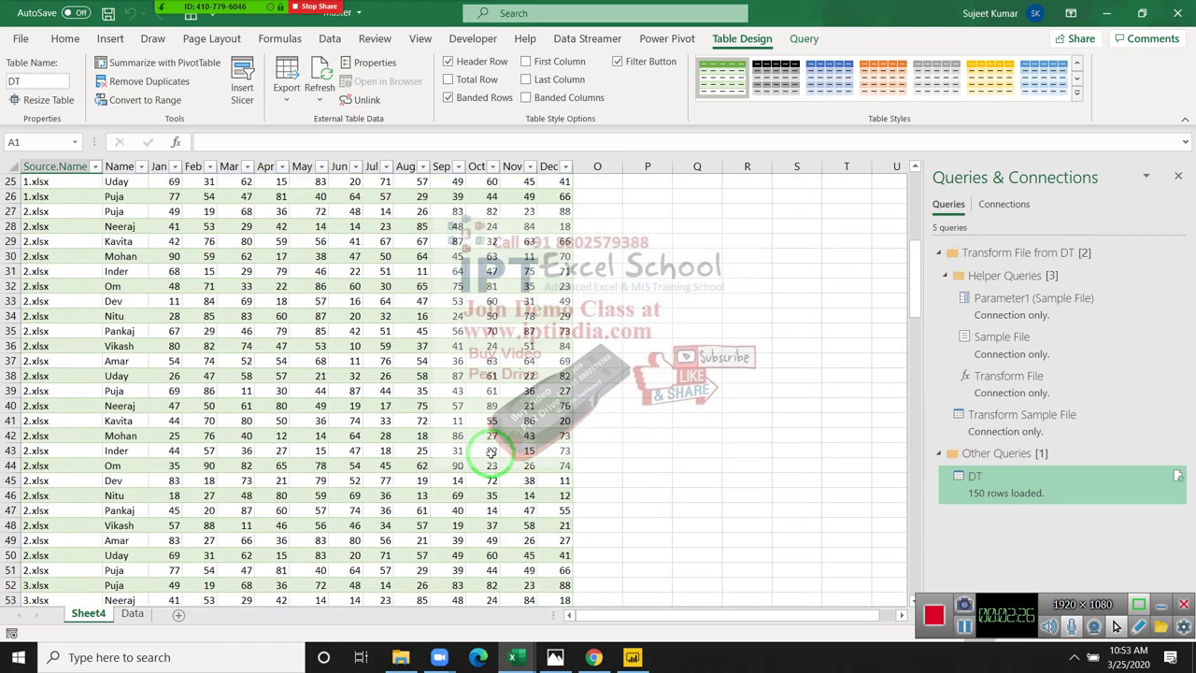
scroll(490, 451, "up", 4)
scroll(491, 451, "up", 4)
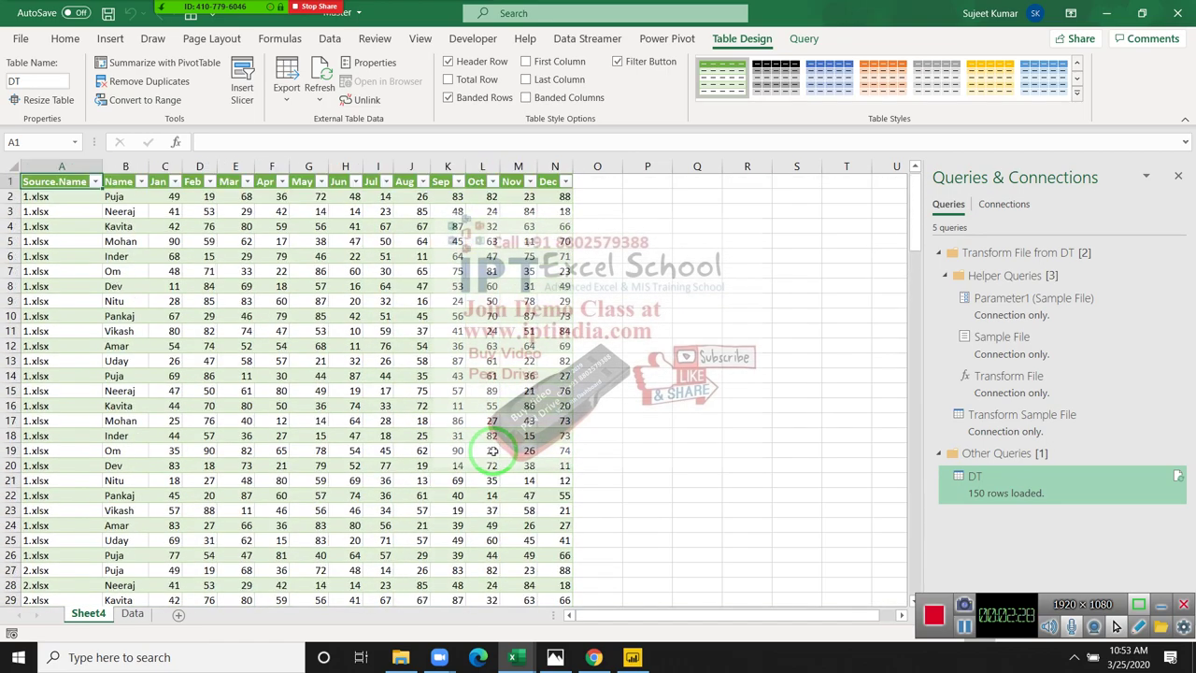
scroll(493, 451, "down", 4)
scroll(492, 451, "down", 4)
scroll(492, 451, "down", 4)
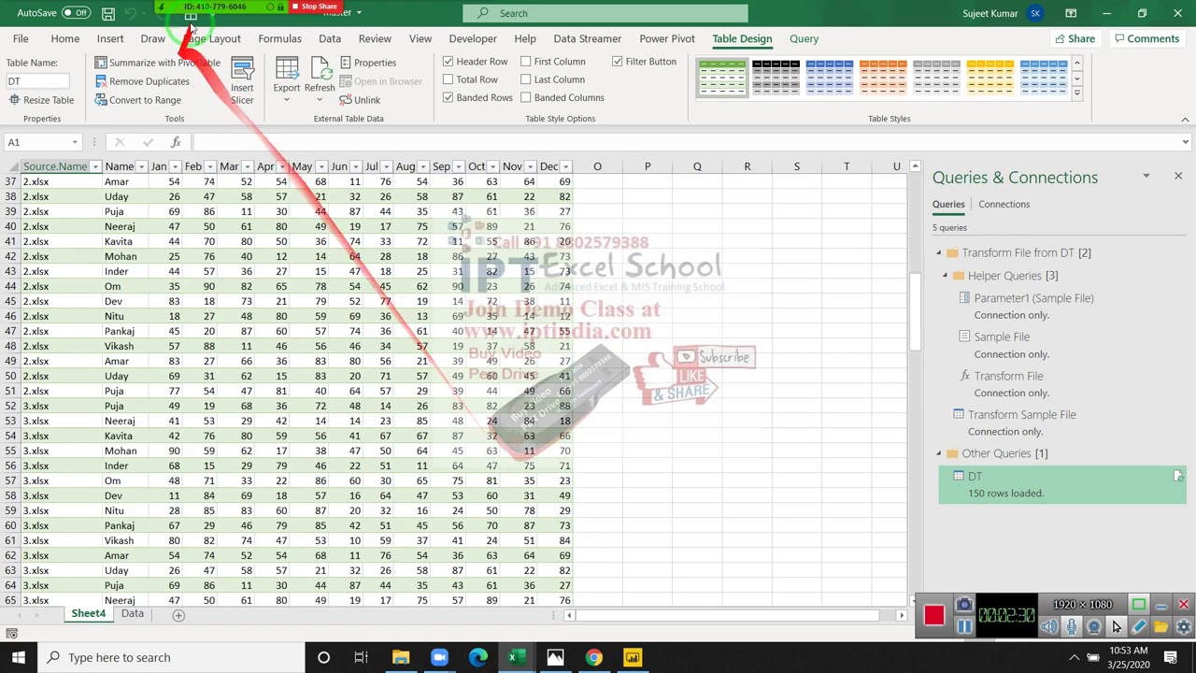
Step: Scroll to the end of the DT table to check the rows through 6.xlsx
left_click(211, 19)
mouse_move(262, 278)
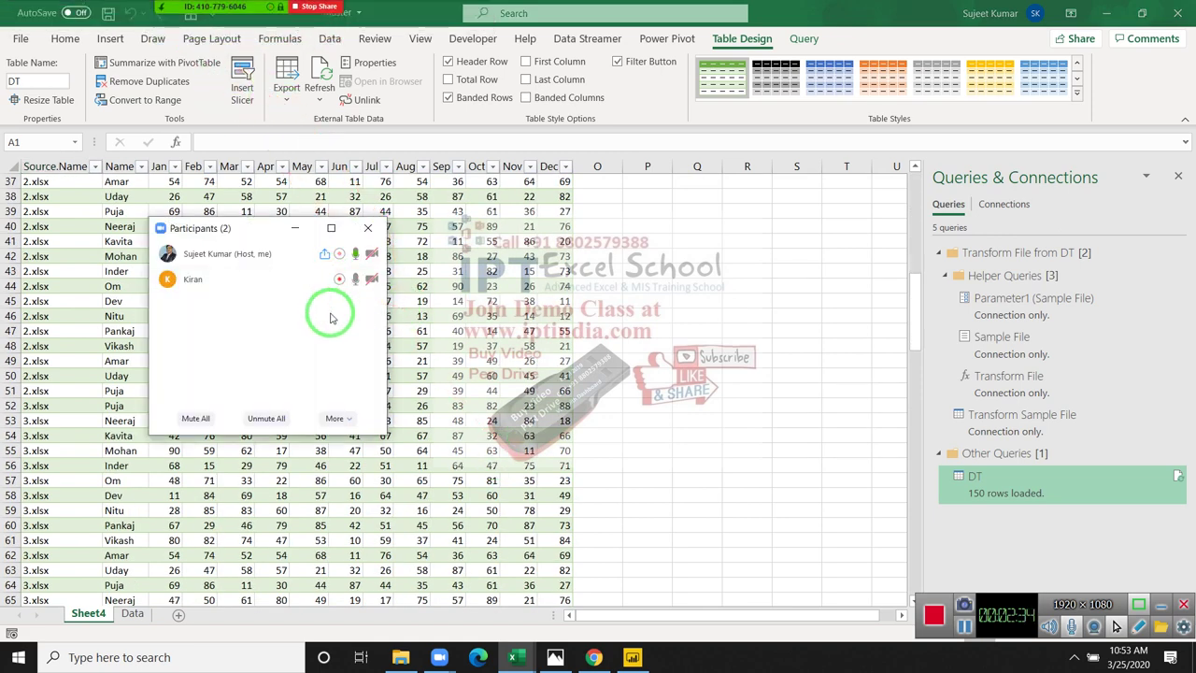
left_click(365, 229)
scroll(460, 362, "down", 6)
scroll(461, 362, "down", 5)
scroll(461, 362, "down", 5)
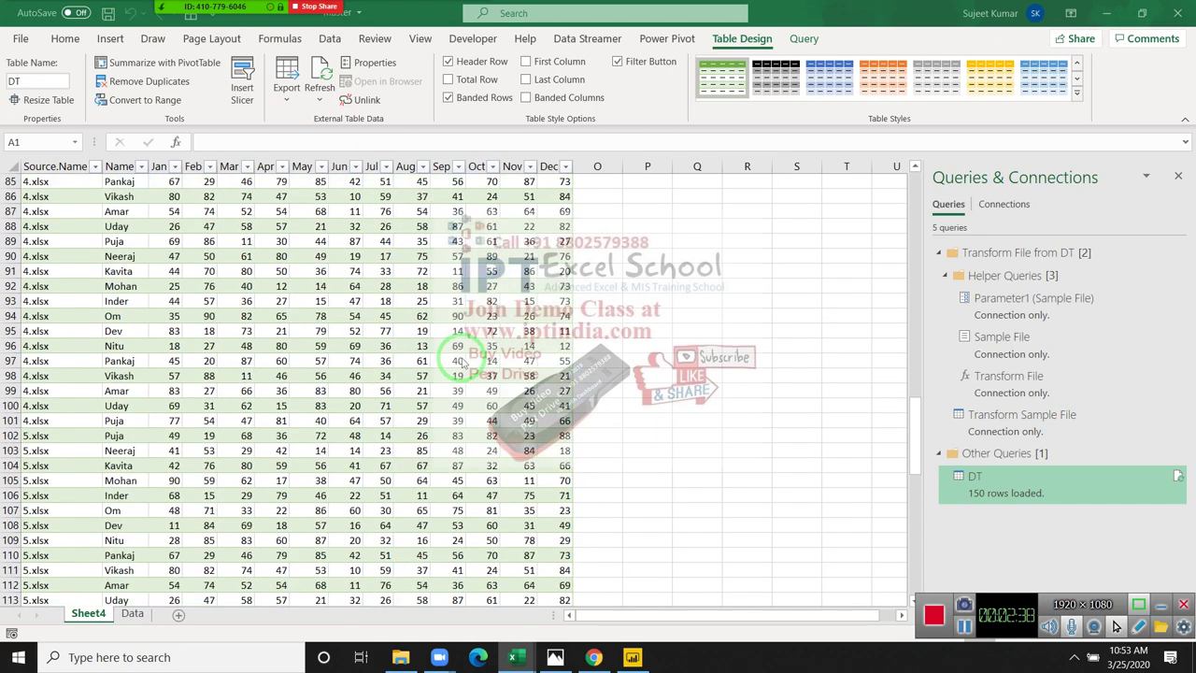
scroll(461, 362, "down", 7)
scroll(457, 361, "down", 5)
scroll(454, 355, "down", 5)
scroll(429, 348, "down", 1)
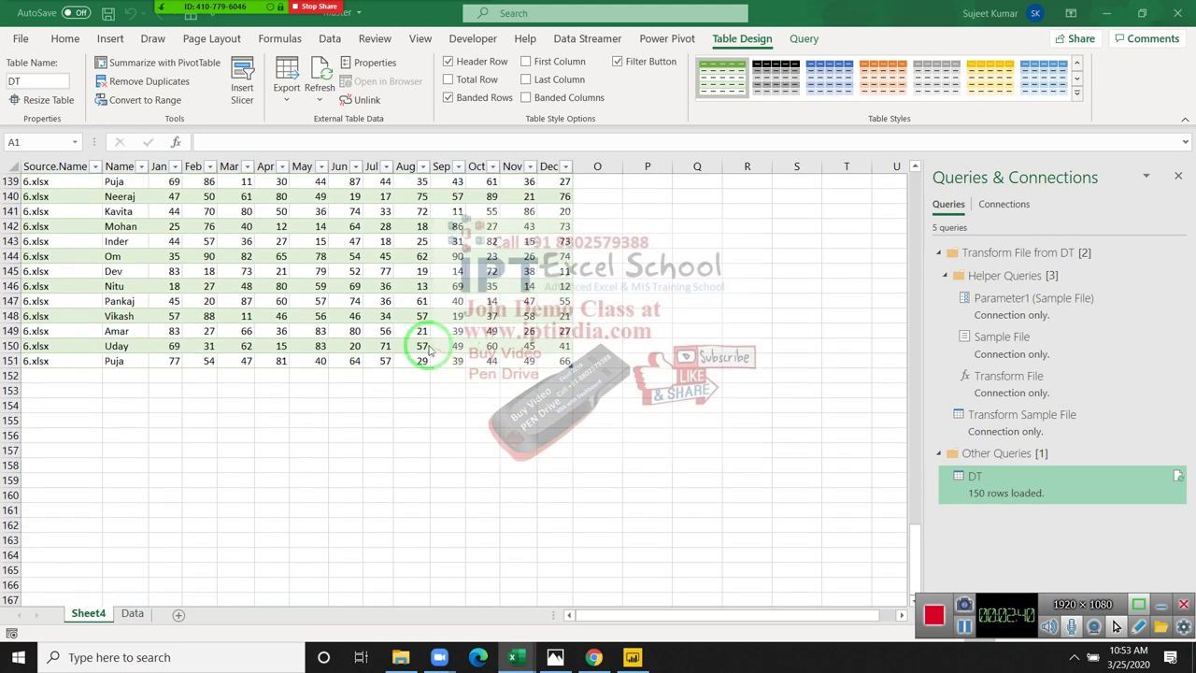
Step: Hide the Queries & Connections pane and permanently delete Sheet4 with its DT table
left_click(550, 360)
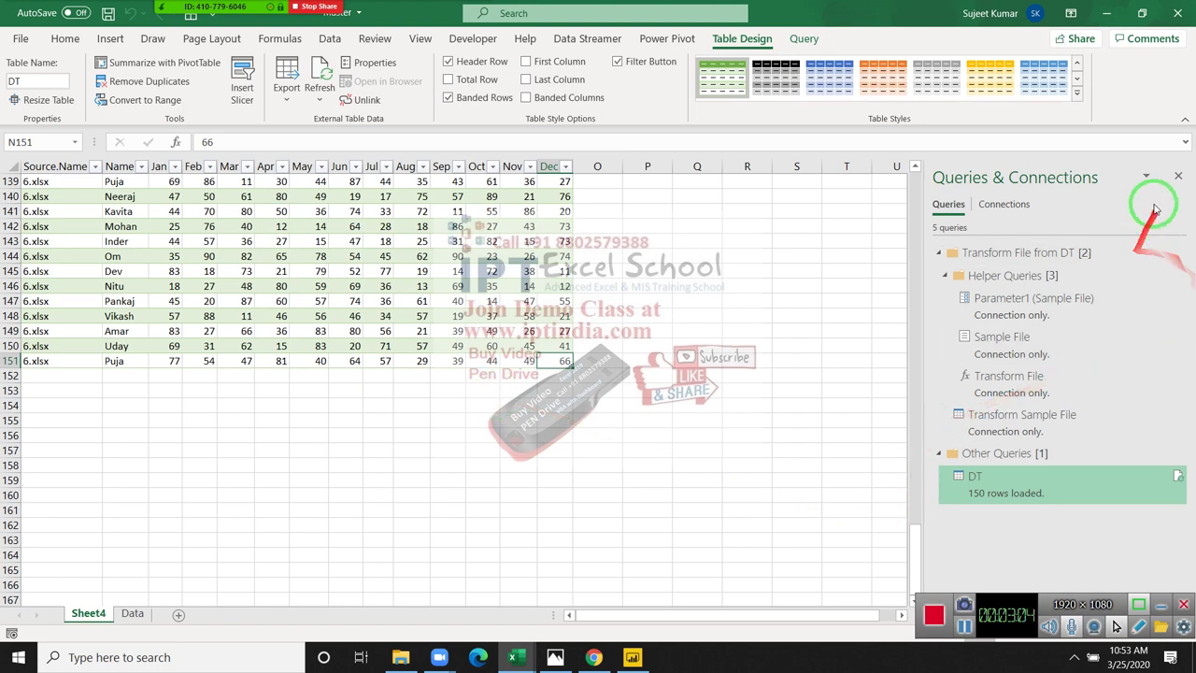
left_click(1177, 177)
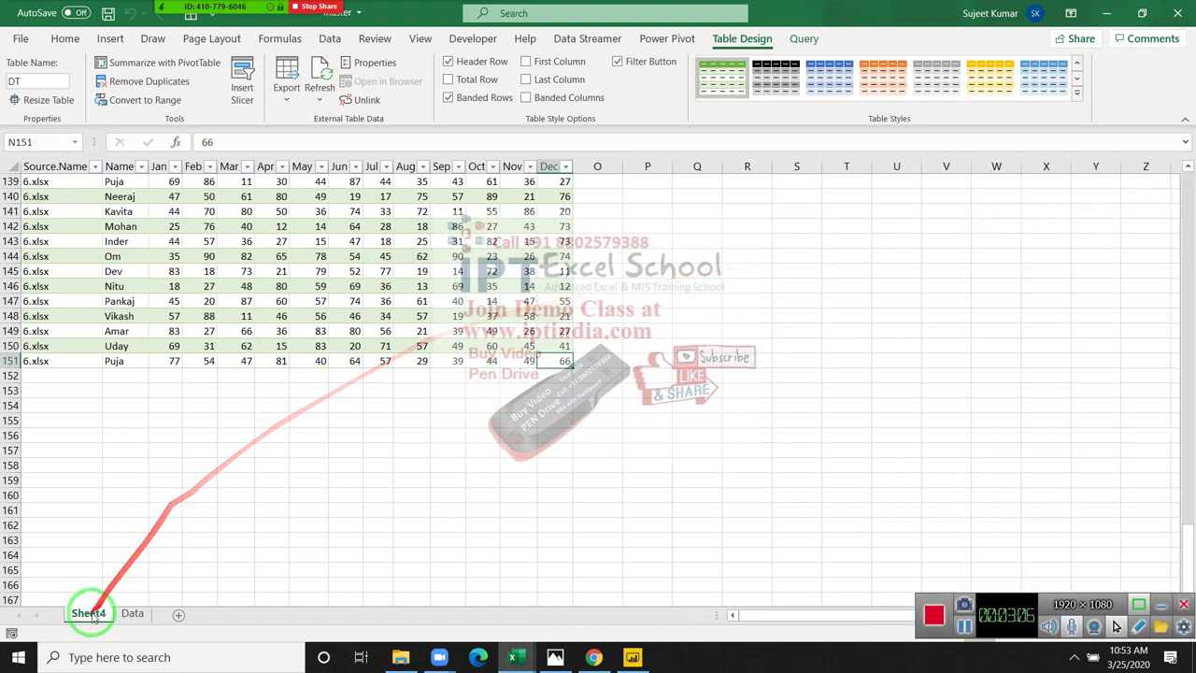
right_click(89, 613)
left_click(135, 421)
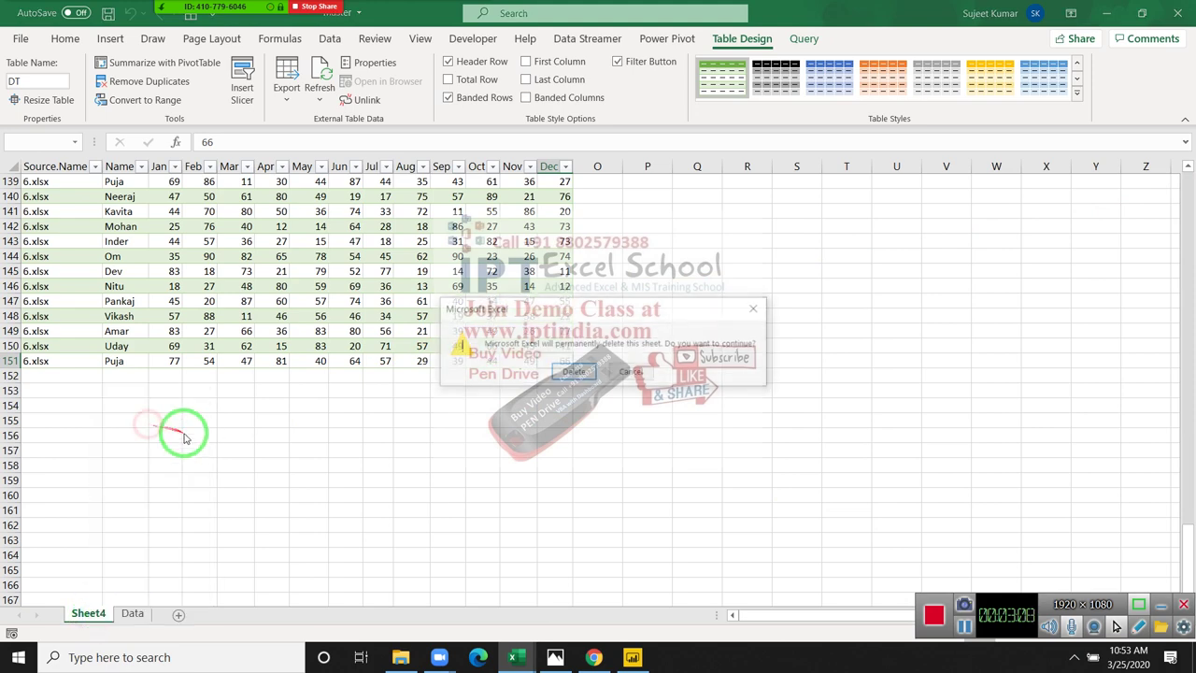
left_click(564, 374)
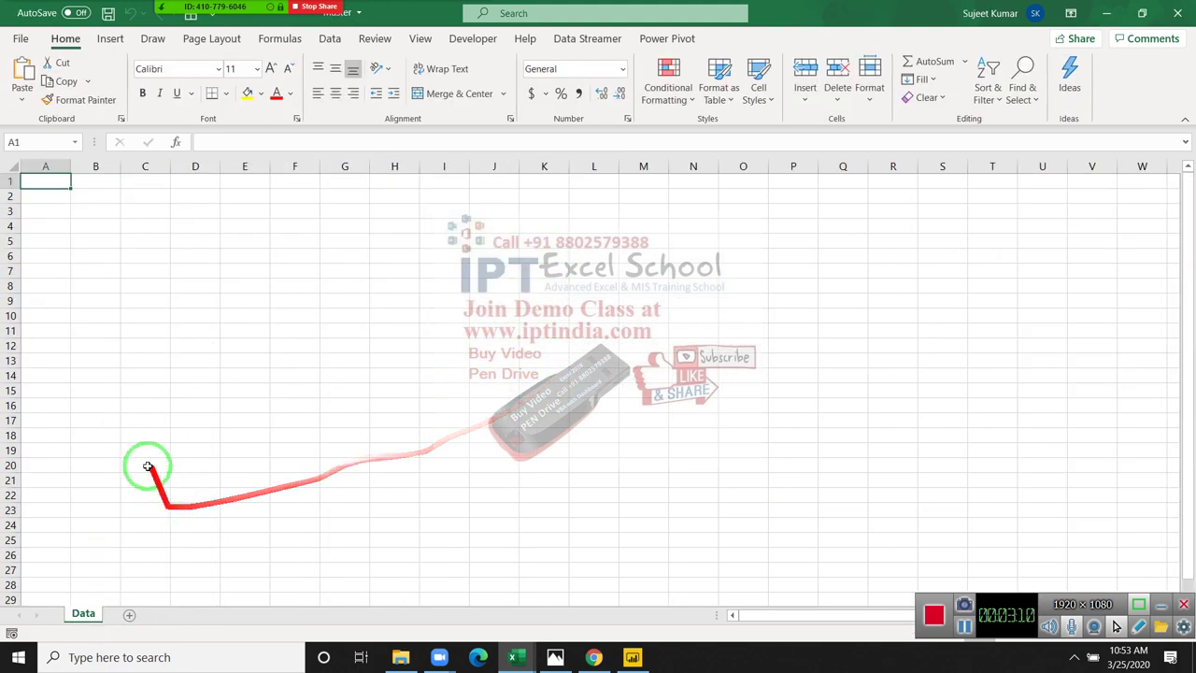
left_click(473, 38)
Step: Insert a new module in Master.xlsm and start Sub copy() declaring fn As String
left_click(31, 88)
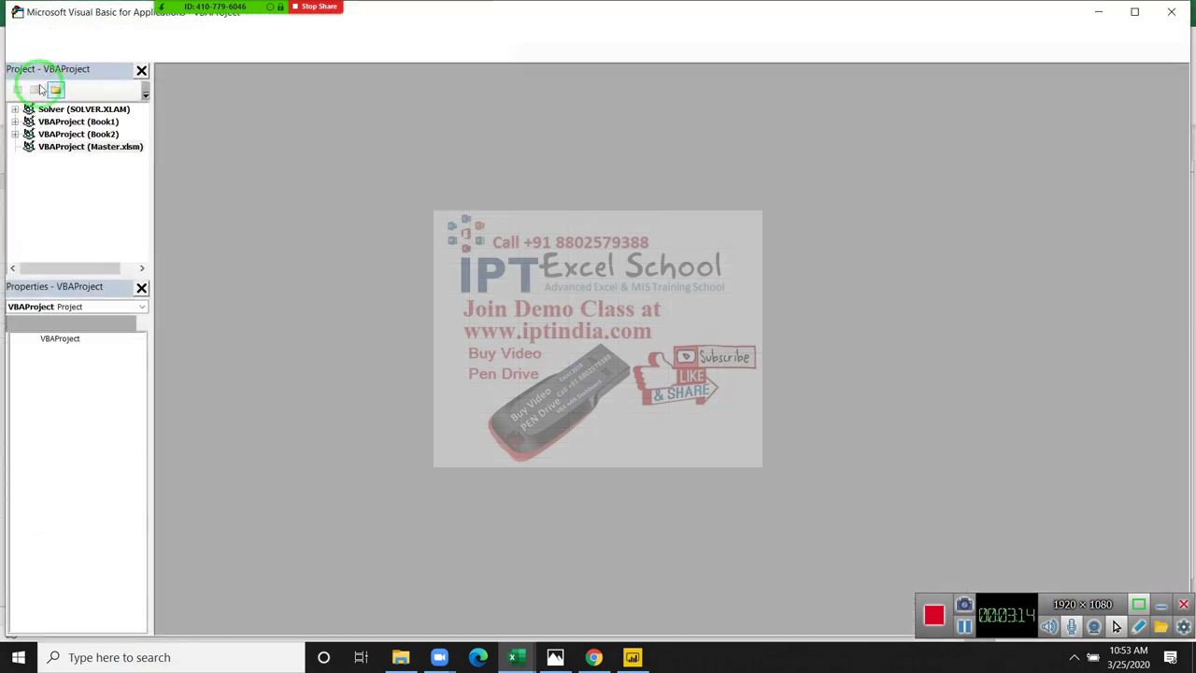
left_click(110, 33)
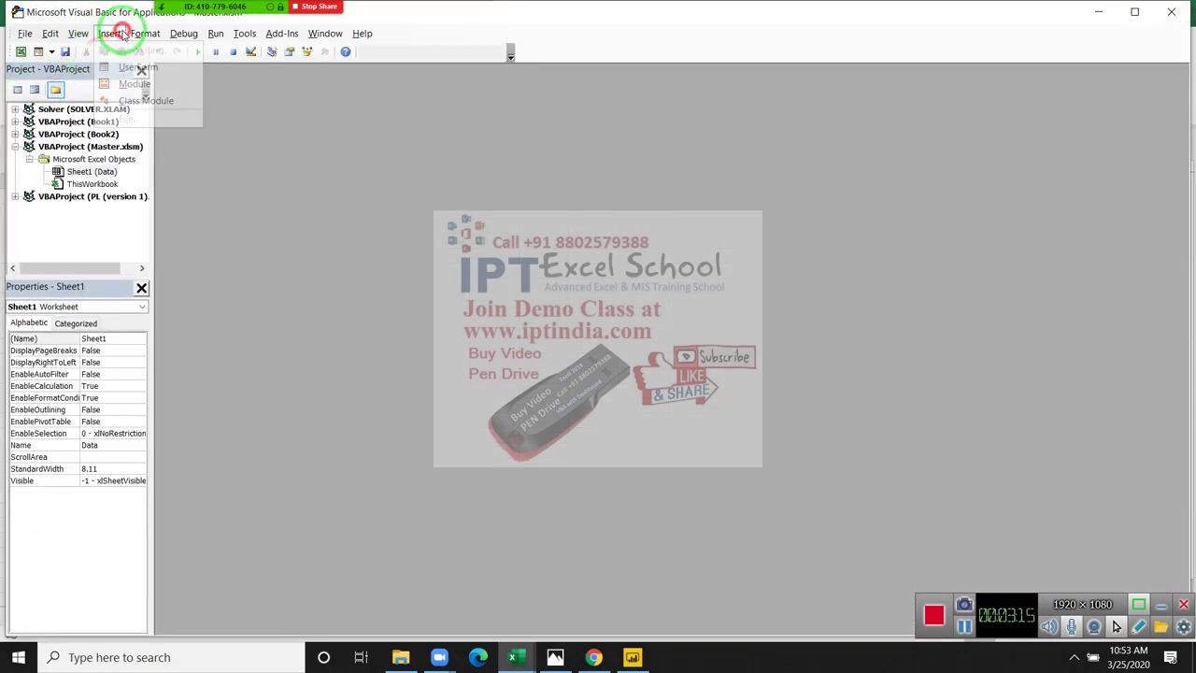
left_click(131, 84)
type("sub c")
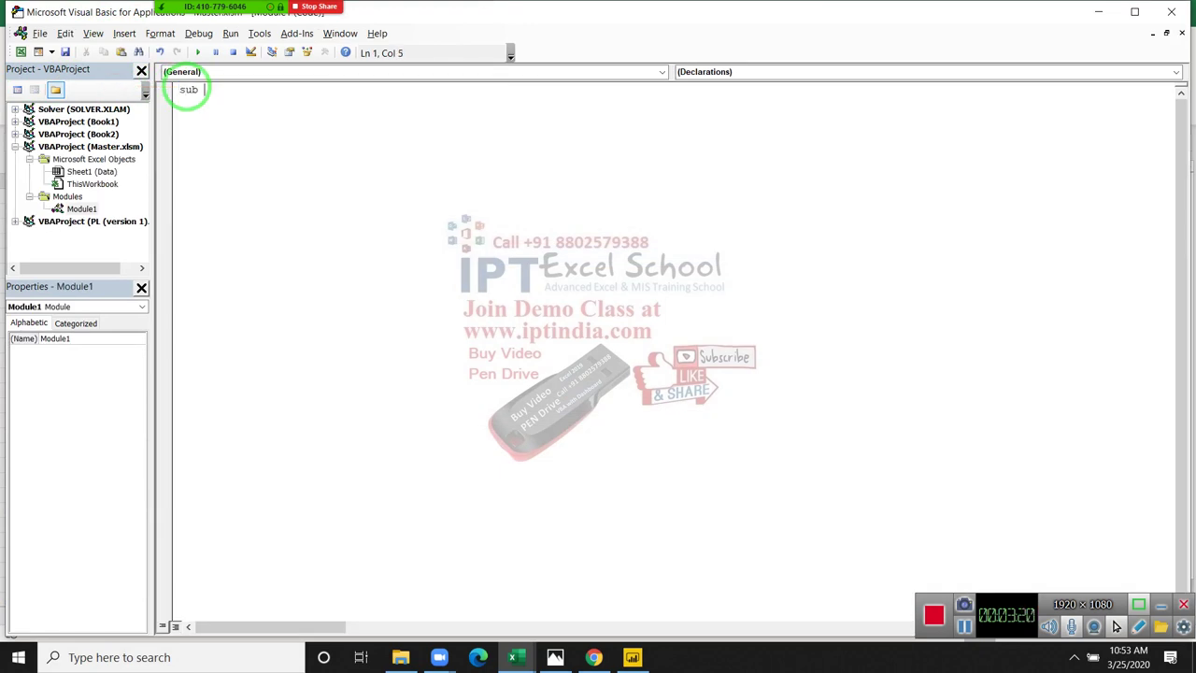
type("opy")
type("()")
key("Return")
key("Return")
key("Return")
key("Return")
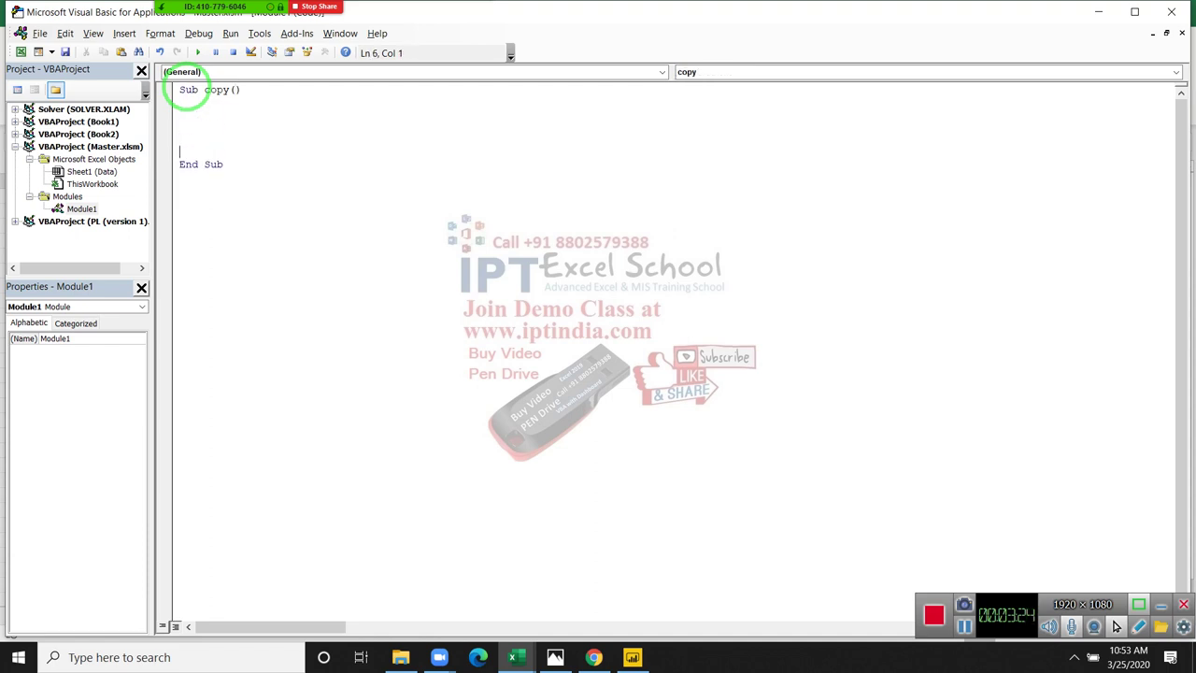
key("Up")
key("Up")
type("dim ")
type("fn as ")
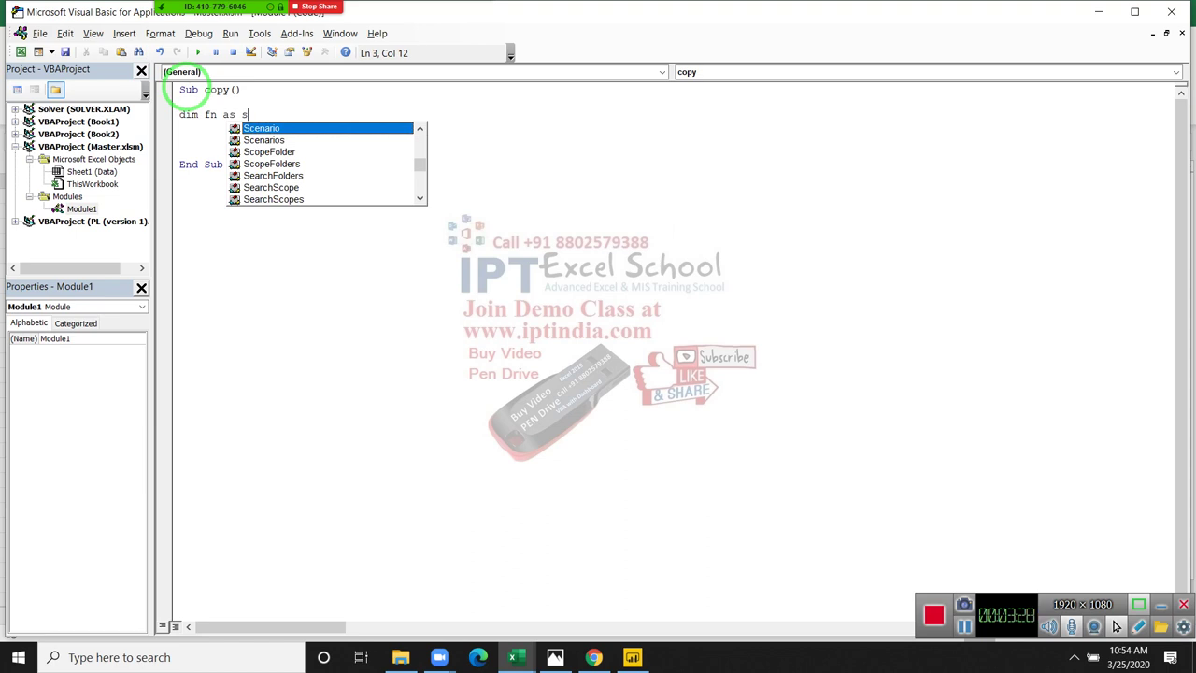
type("str")
key("Tab")
key("Return")
key("Return")
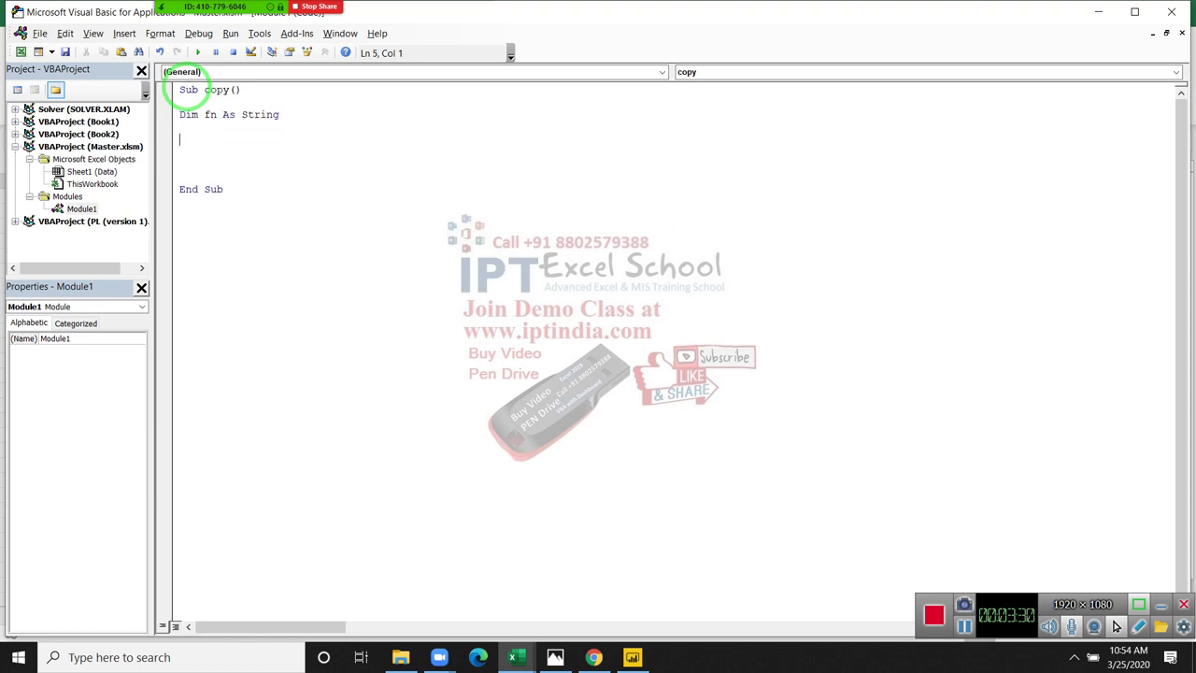
Step: Add the line fn = Dir("...\MF\Data\DT\*.xlsx", vbNormal) to the macro
type("fn=d")
type("ir(\"")
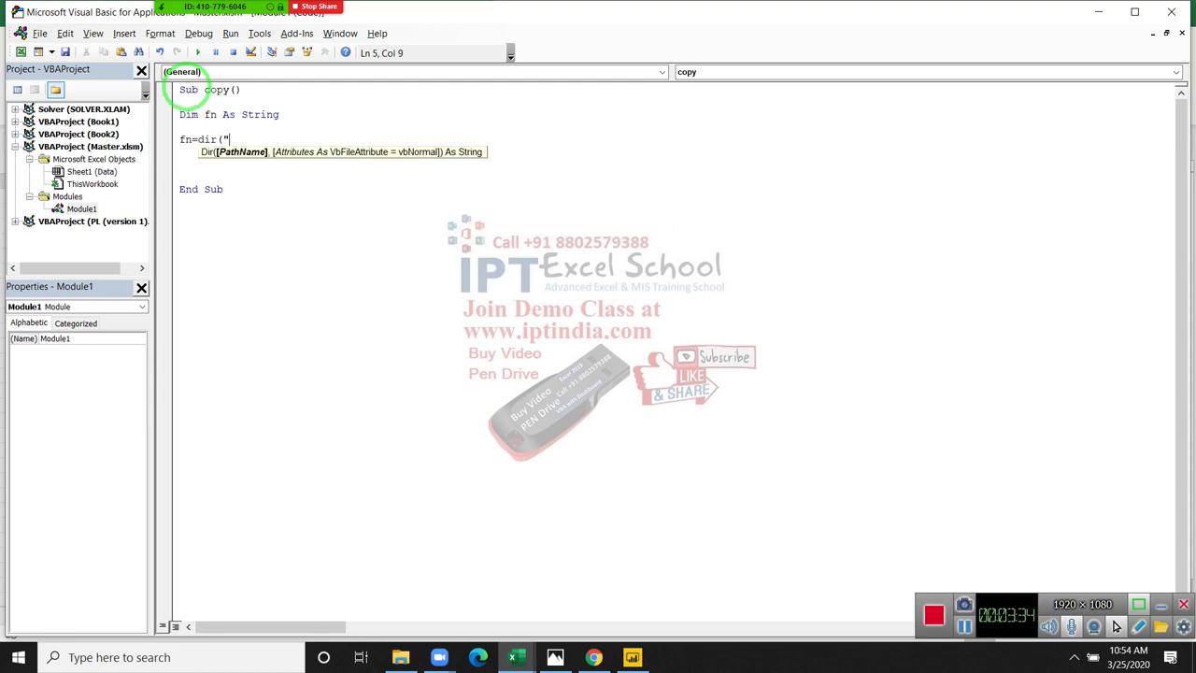
type("C:\\Users\\DELL\\Desktop\\MF\\Data\\DT")
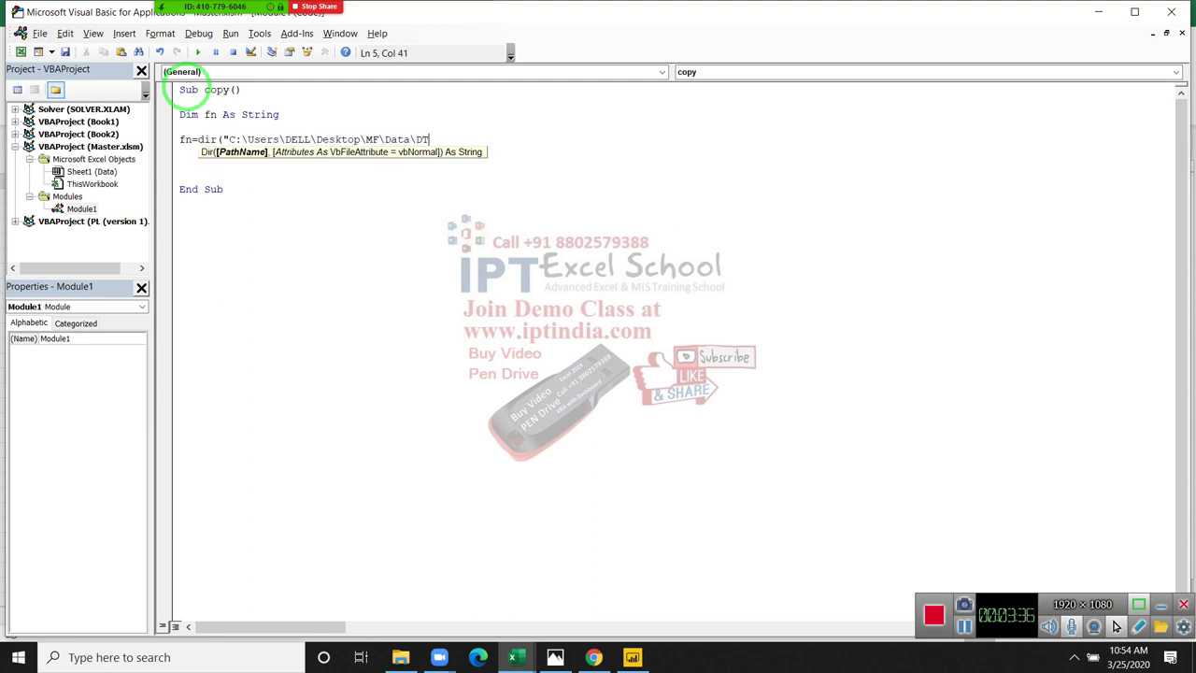
type("\\")
type("*.xl")
type("s")
type("x")
type("\",")
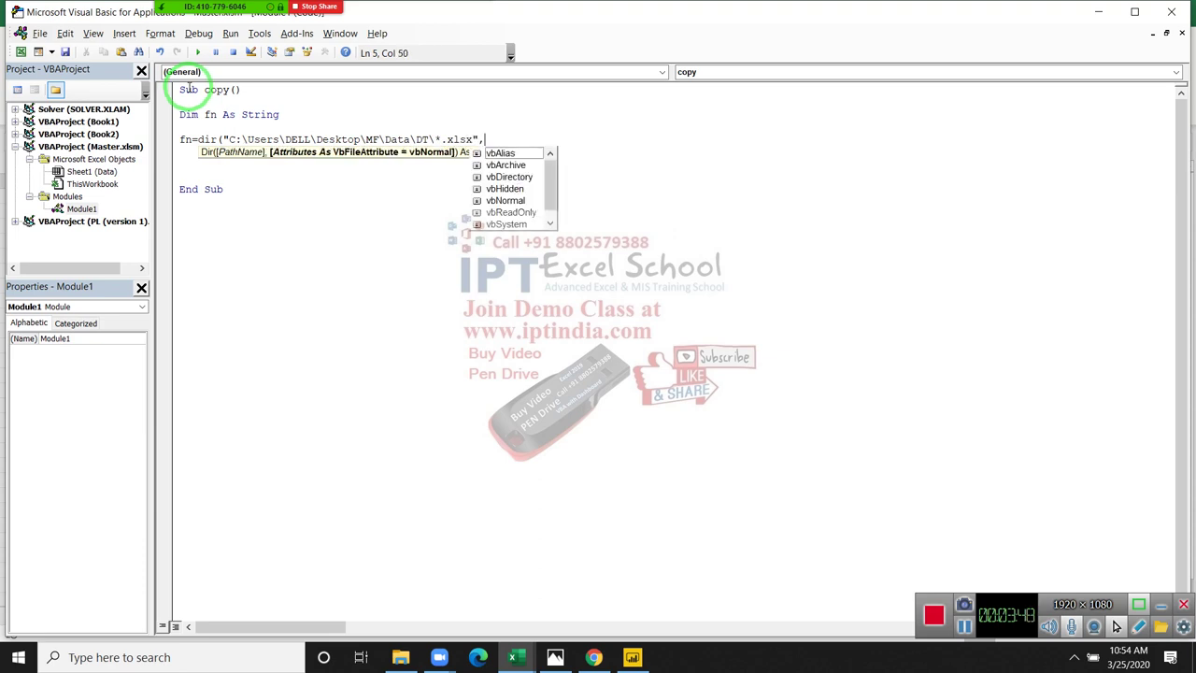
key("Down")
key("Down")
key("Down")
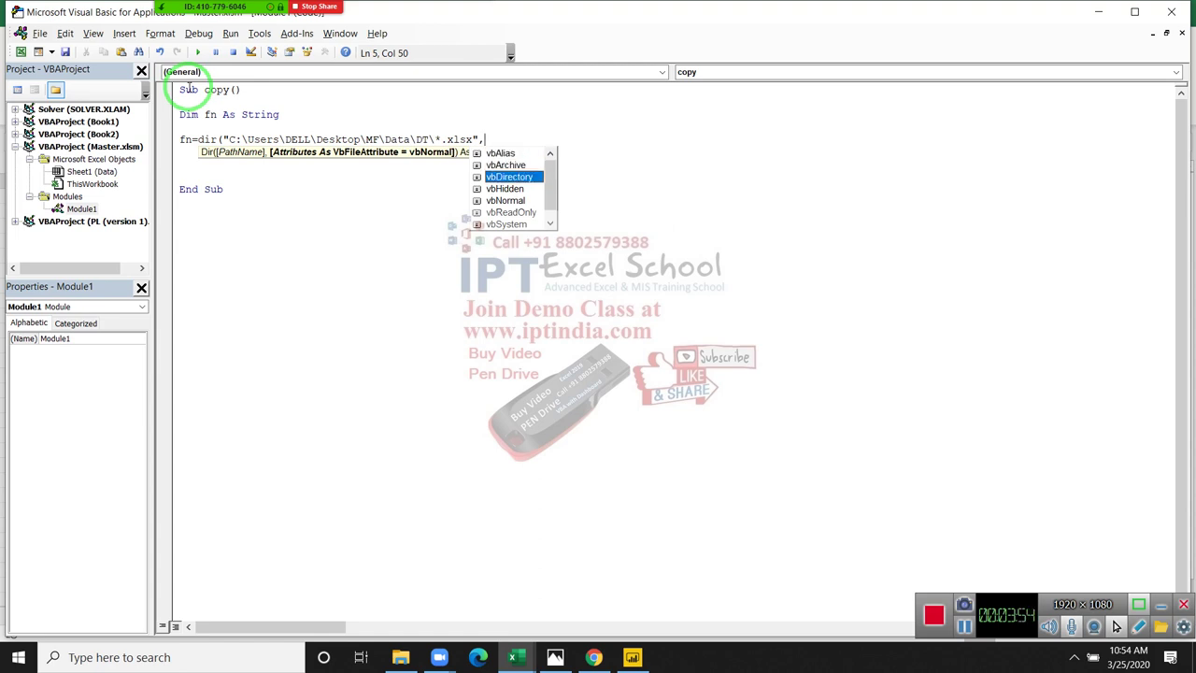
key("BackSpace")
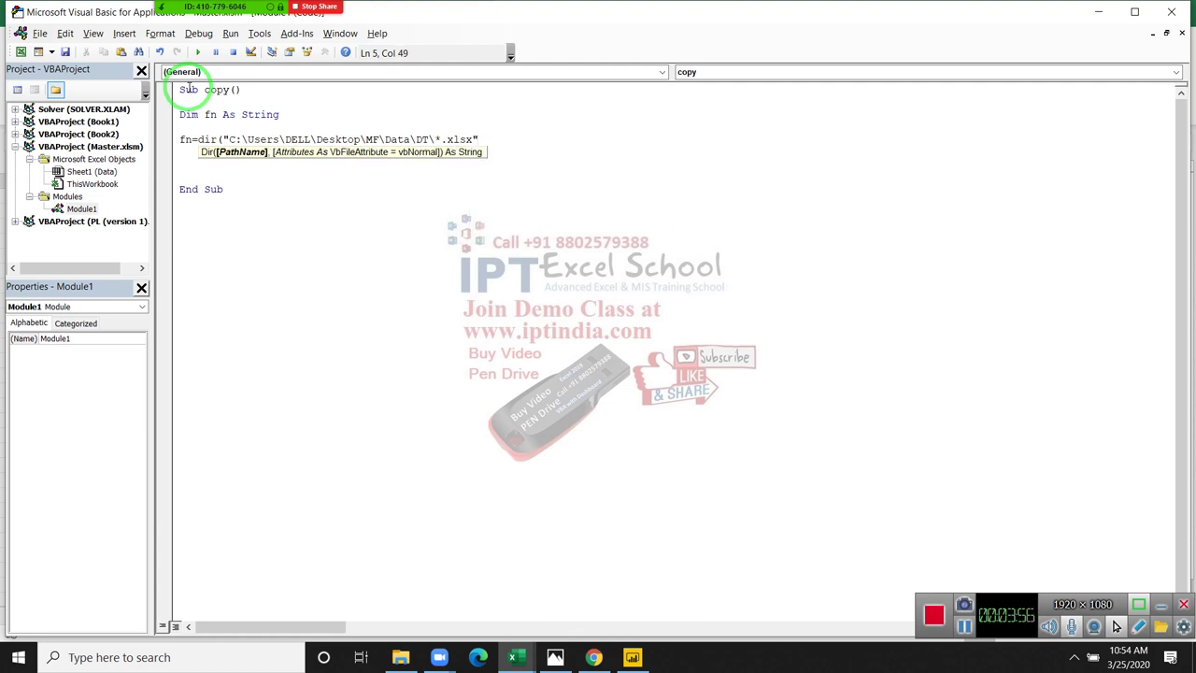
key("BackSpace")
key("BackSpace")
key("BackSpace")
key("BackSpace")
key("BackSpace")
type(".")
type("*")
key("BackSpace")
key("BackSpace")
type("*")
key("BackSpace")
type("xlsx")
type("\"")
type(",")
key("Down")
key("Down")
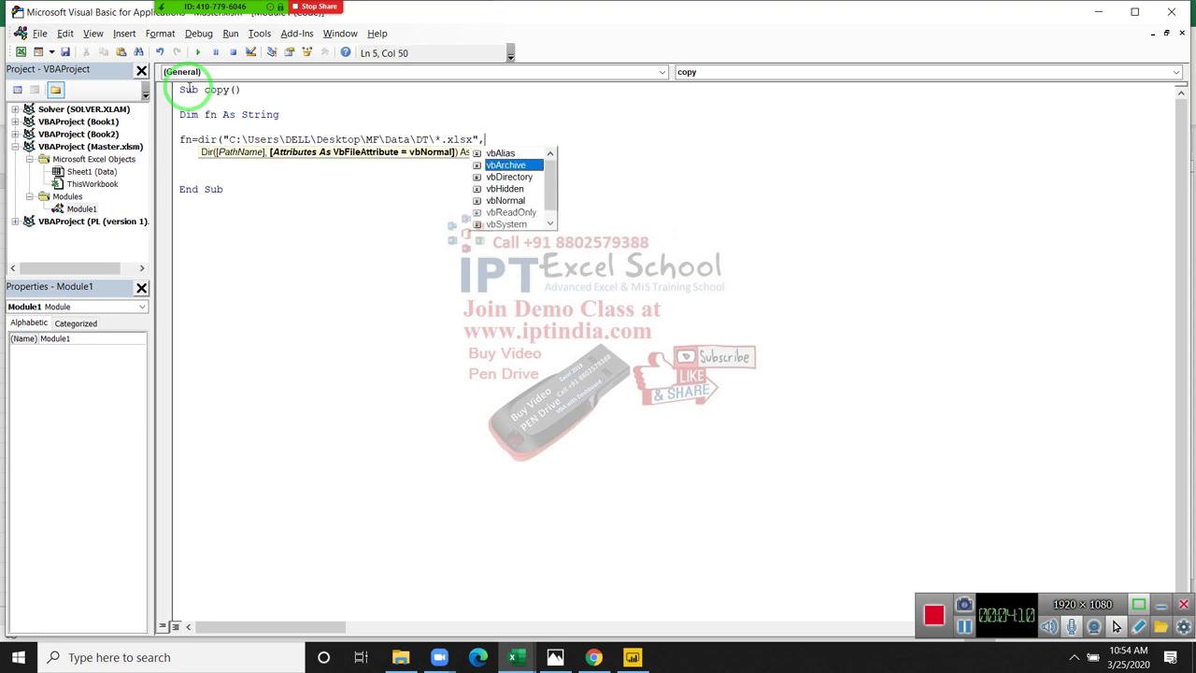
key("Down")
key("Down")
key("Down")
key("Down")
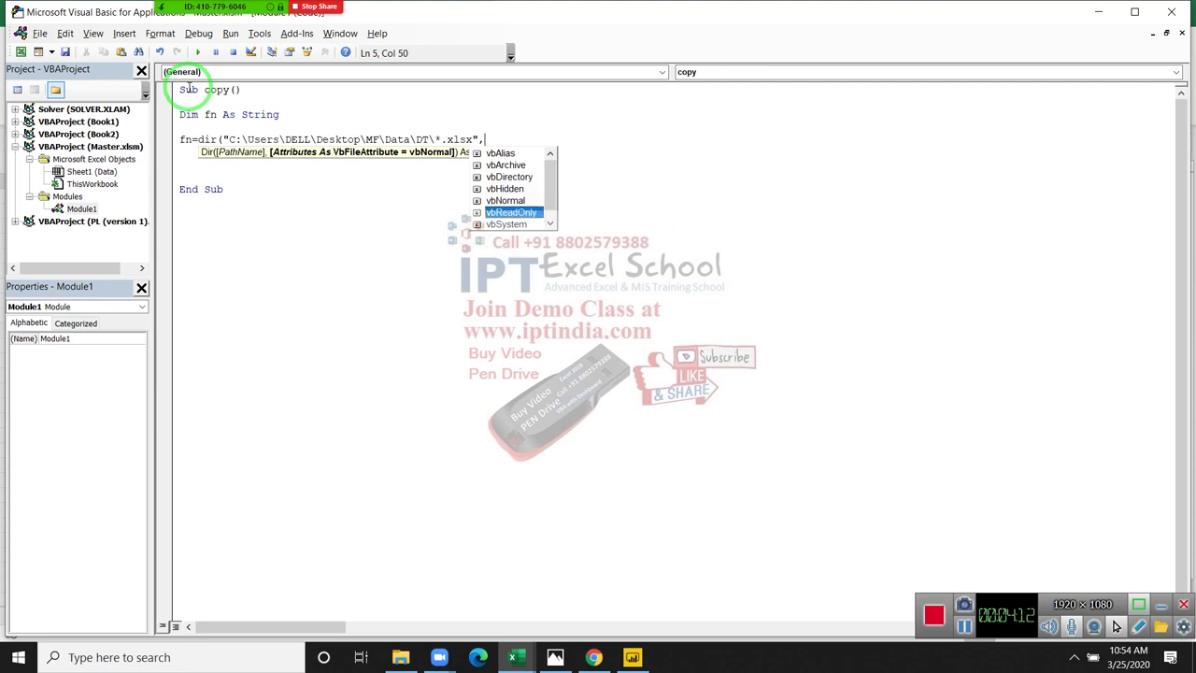
key("Up")
key("Tab")
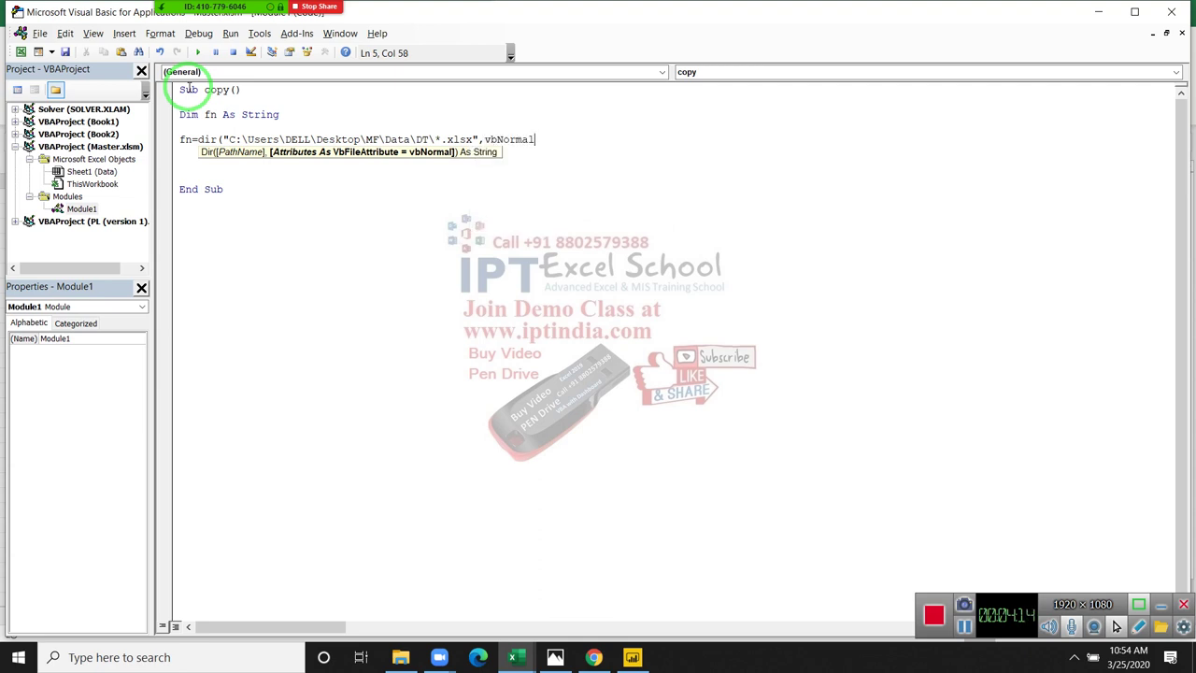
type(")")
key("Return")
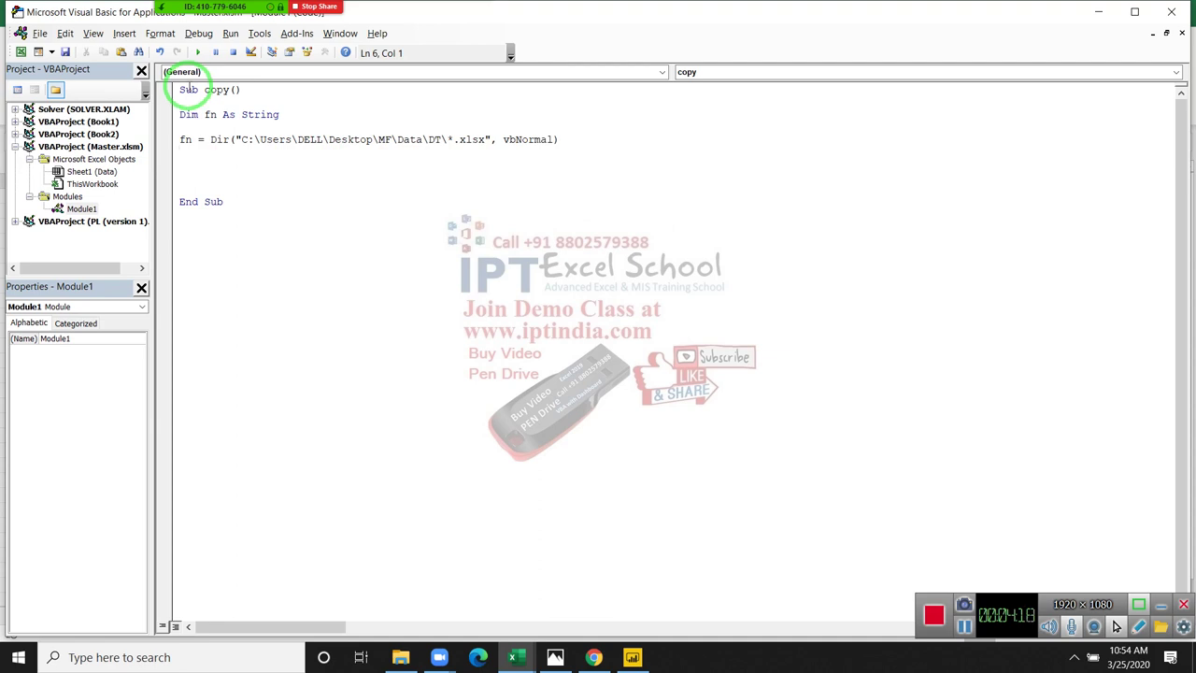
Step: Below the Dir line, add Do While fn <> "" closed by Loop
left_click(458, 140)
mouse_move(459, 139)
left_mouse_down()
mouse_move(495, 140)
mouse_move(477, 147)
left_mouse_up()
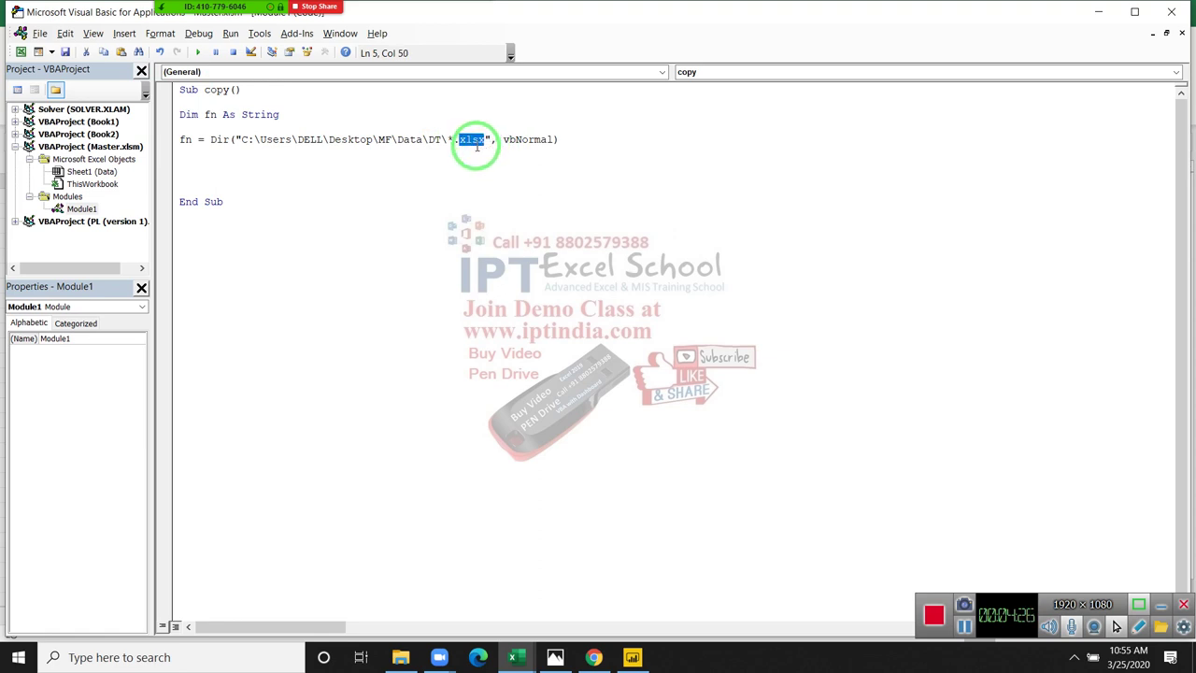
left_click(370, 155)
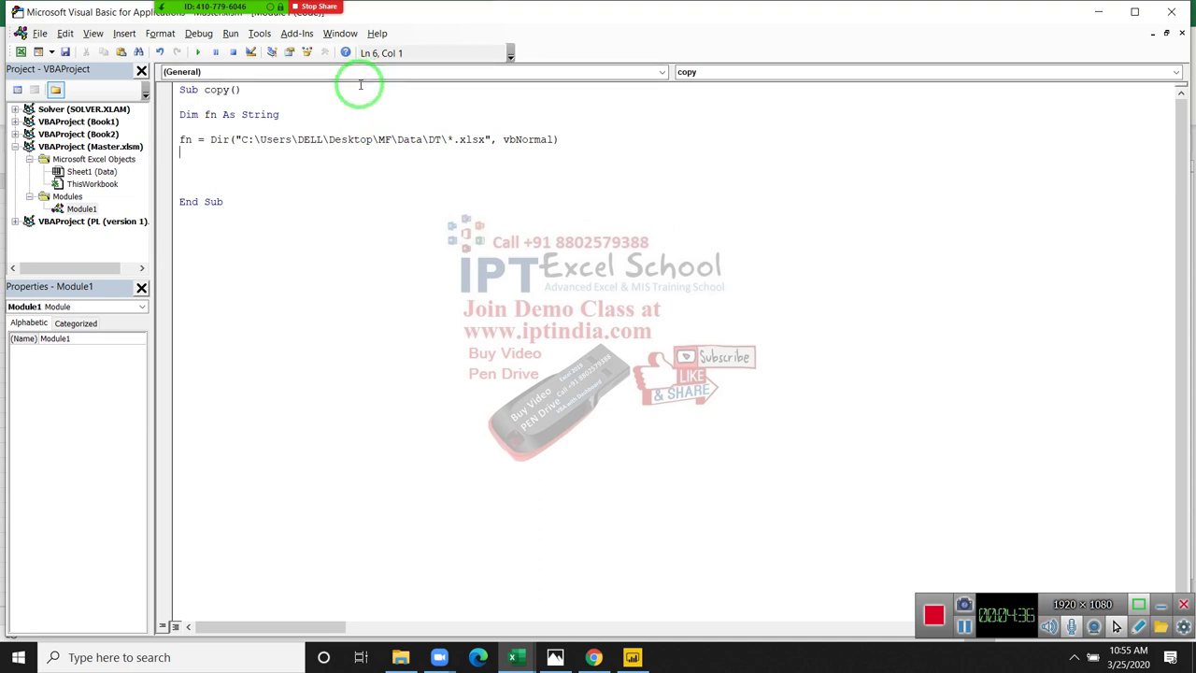
key("Return")
type("do wh")
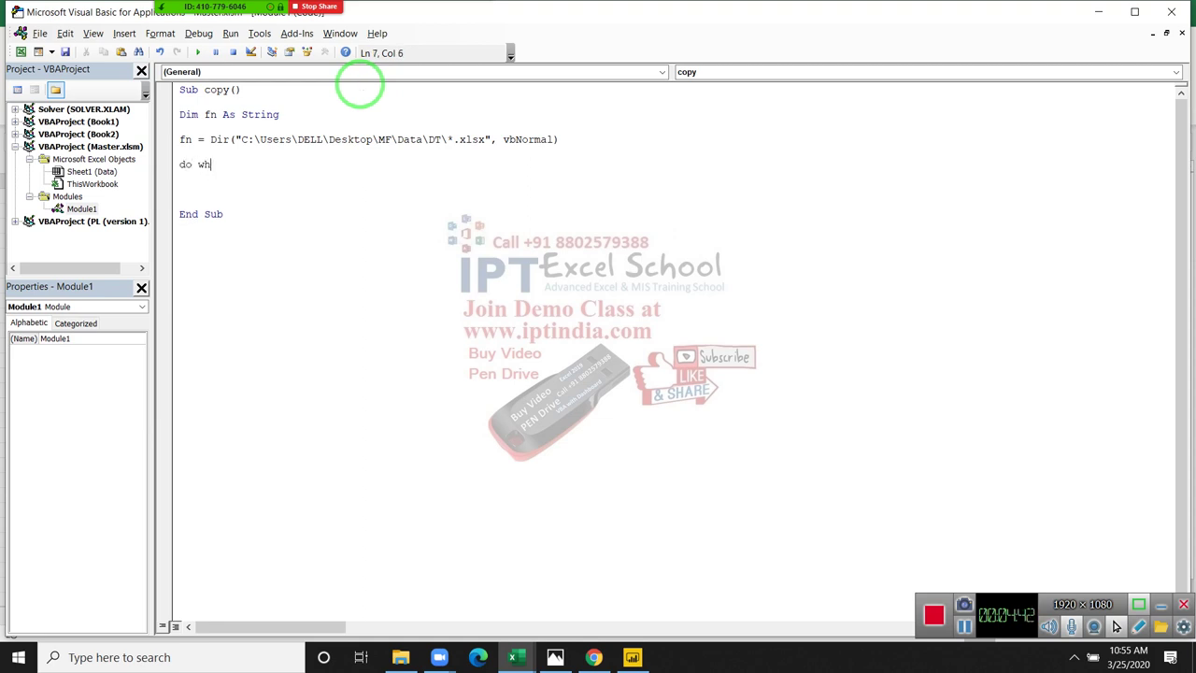
type("ile ")
type("fn<>\"")
type("\"")
key("Return")
Step: Open blank lines inside the loop and begin typing an If statement
key("Return")
key("Return")
key("Return")
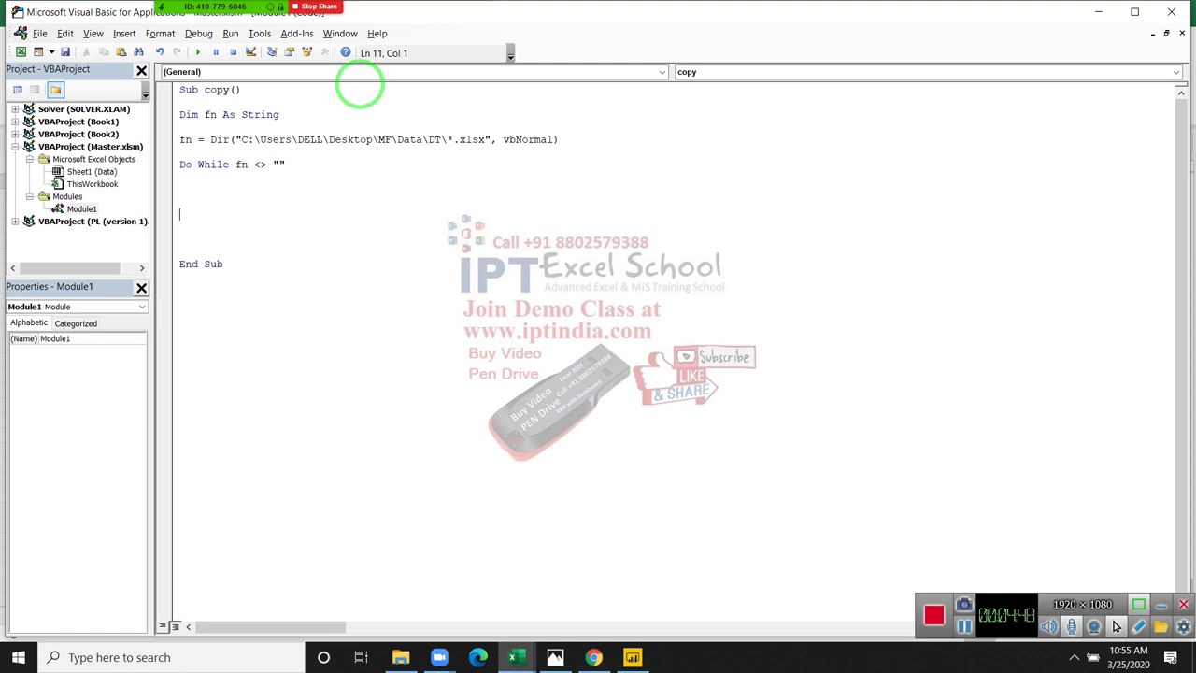
type("loop")
key("Up")
key("Up")
key("Return")
key("Up")
type("w")
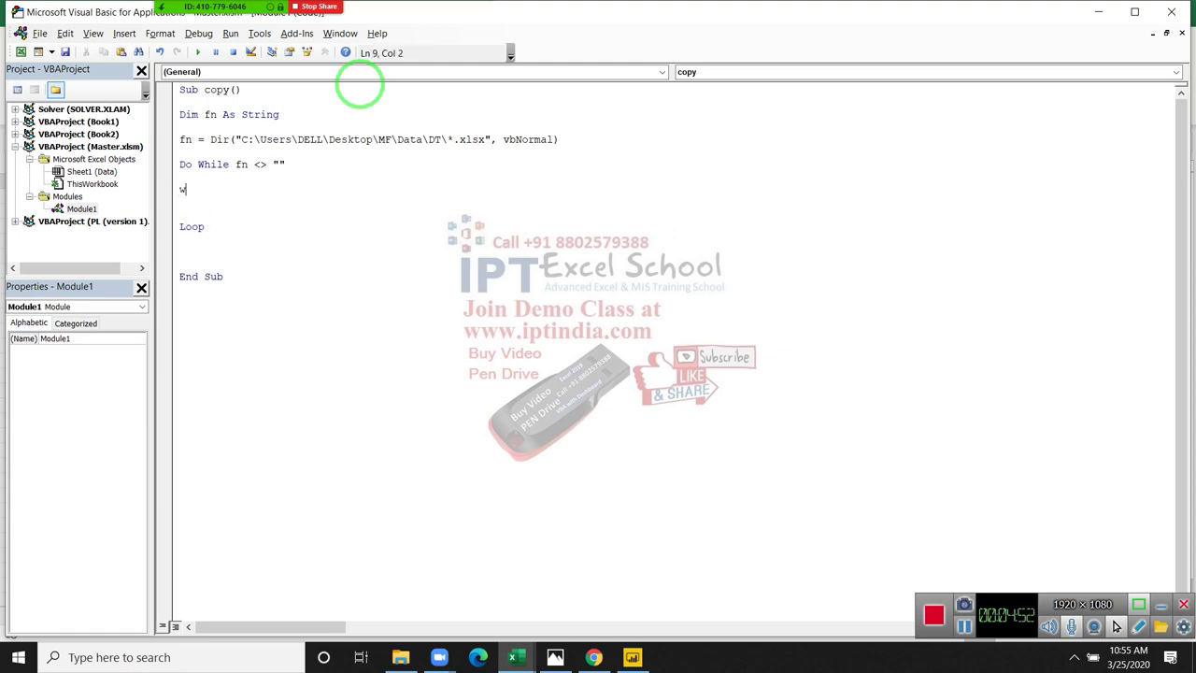
type("or")
key("BackSpace")
key("BackSpace")
key("BackSpace")
key("Return")
key("Up")
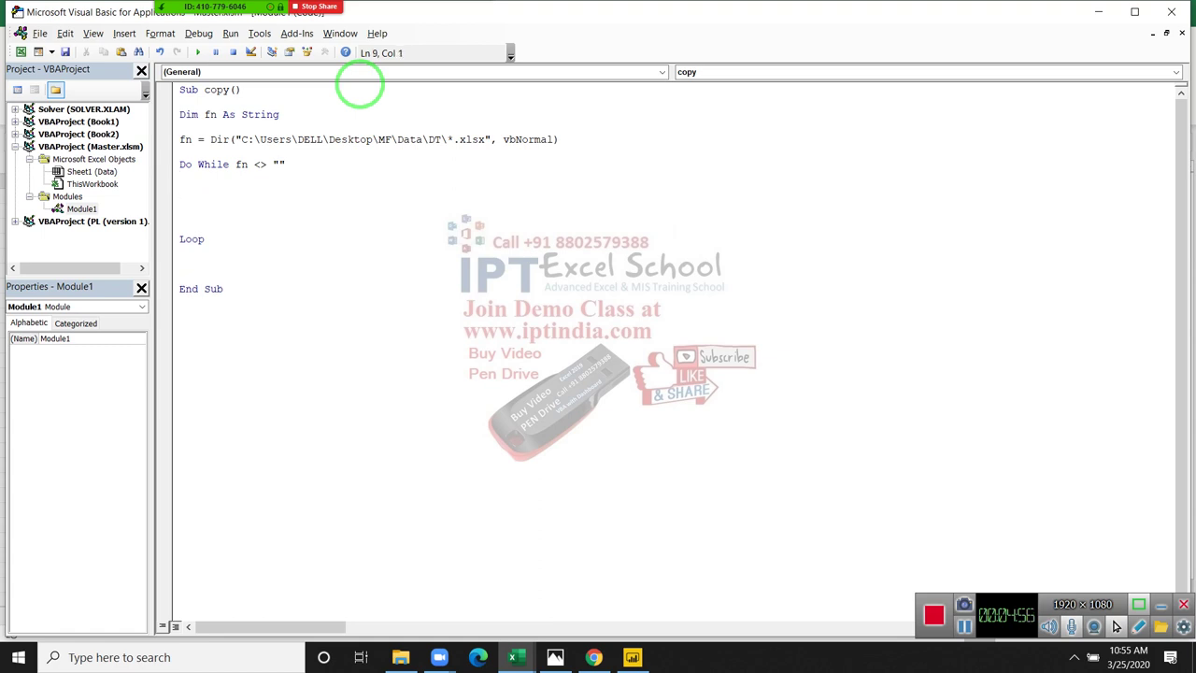
type("if")
key("BackSpace")
key("BackSpace")
type("if")
Step: Type If InStr(1, fn, "Master") > 0 Then inside the loop
type("insr")
key("BackSpace")
type("tr(")
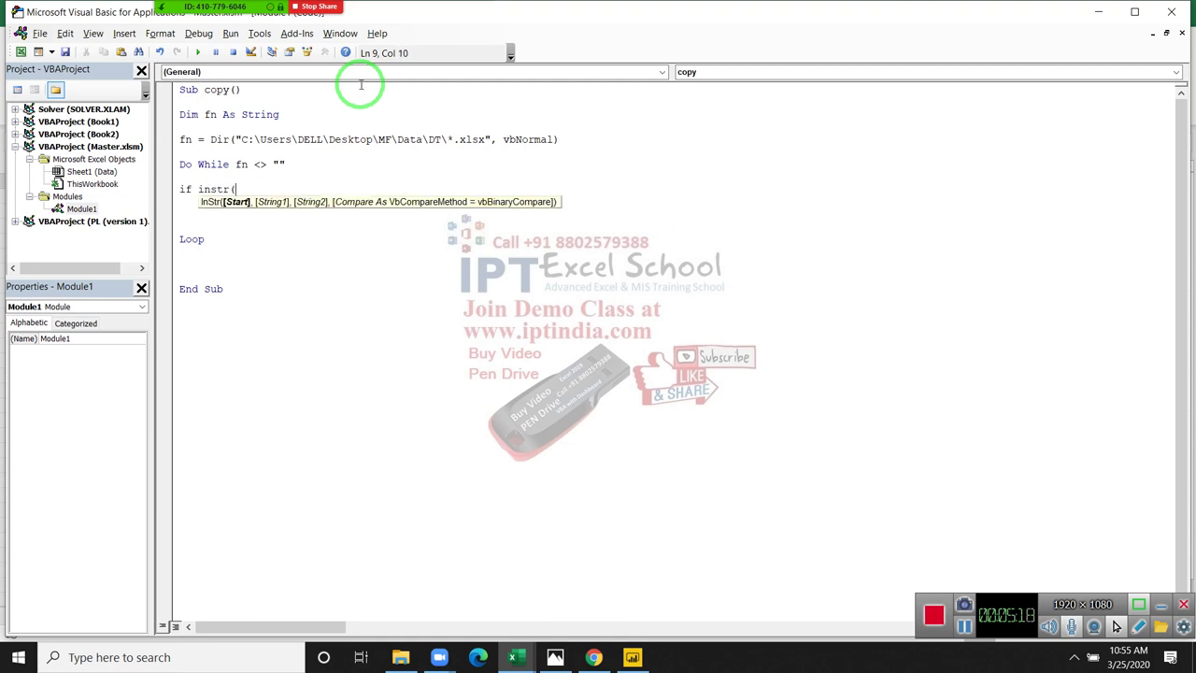
type("1")
type(",")
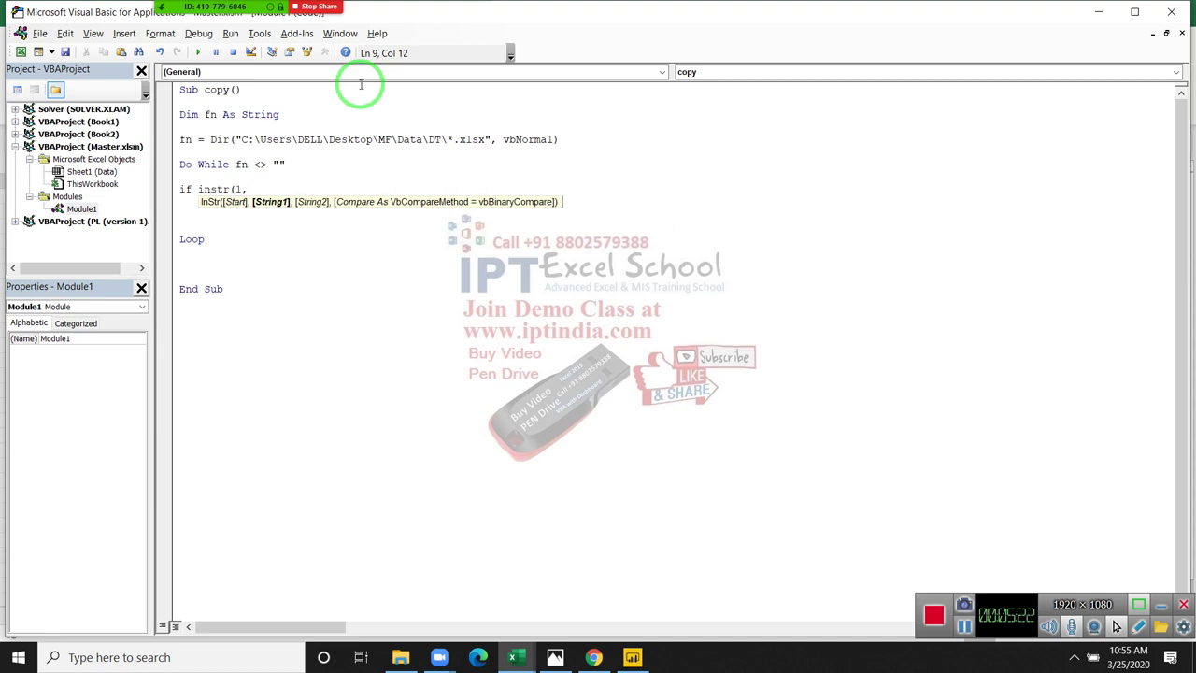
type("fn,")
type("\"Mast")
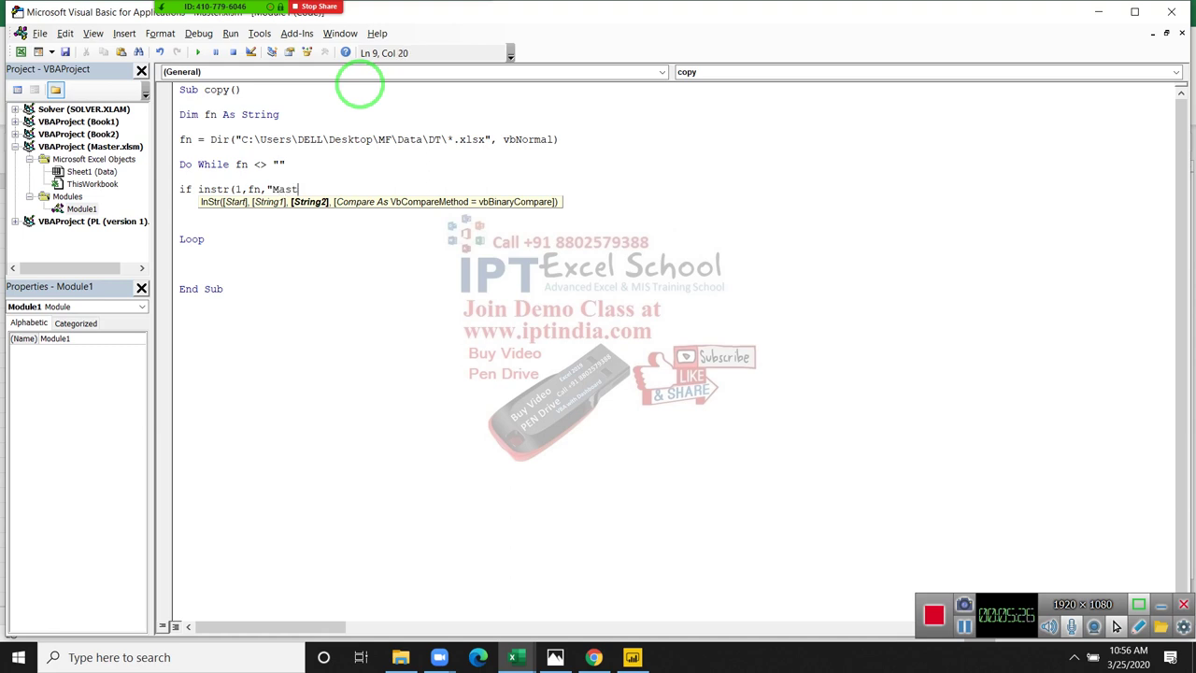
type("er")
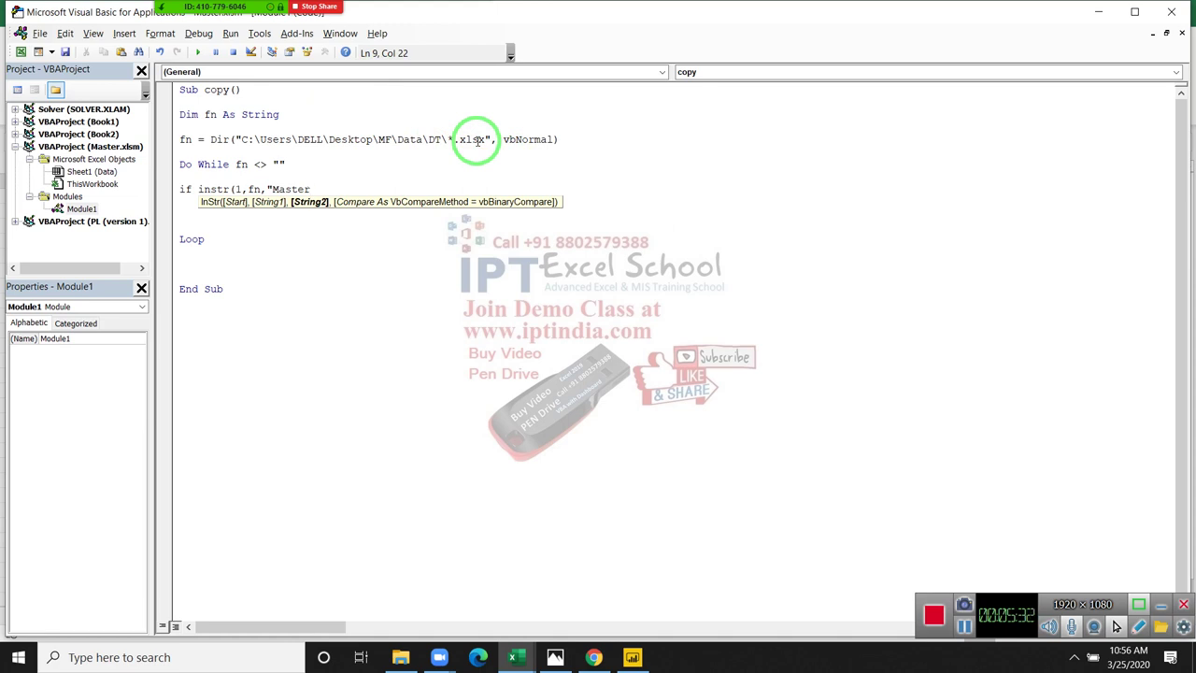
type("\")")
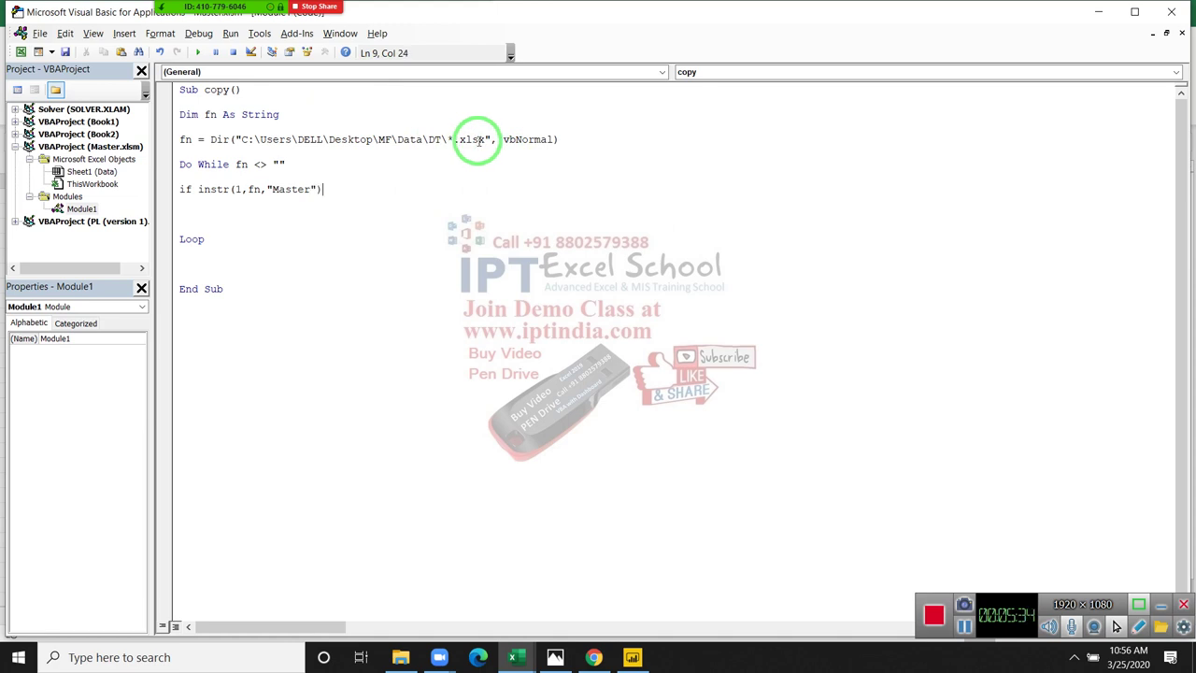
type(">0")
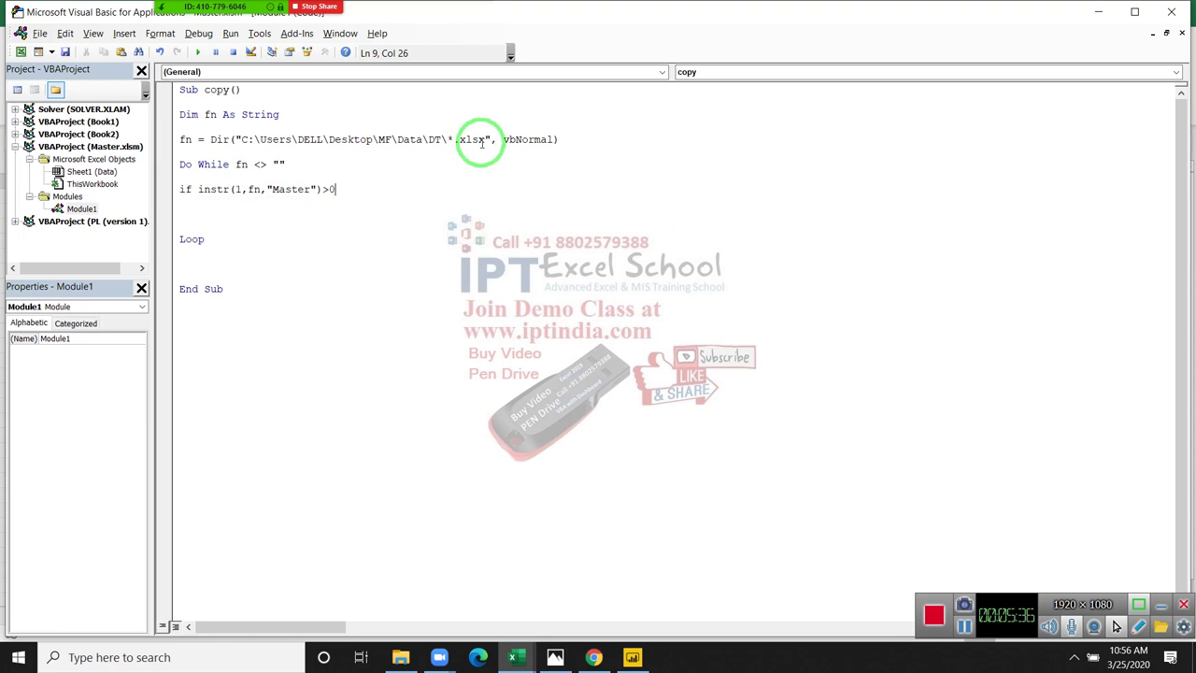
type(" then")
key("Return")
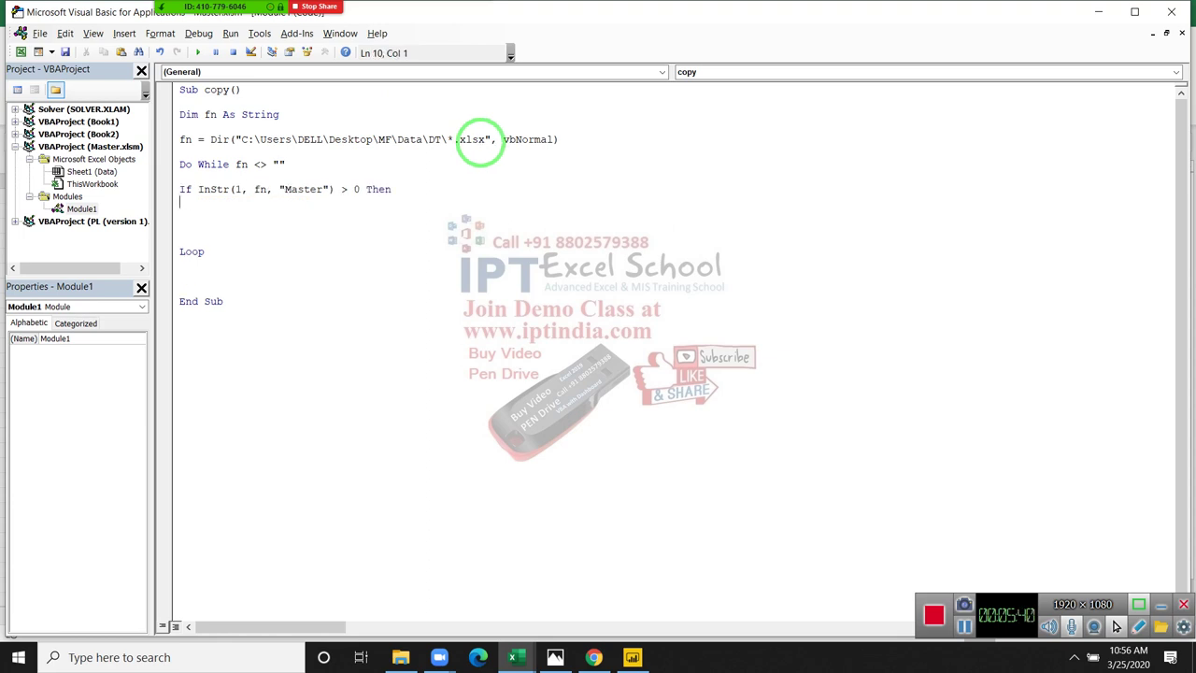
Step: Change the condition to InStr(...) = 0 and return to Excel with Alt+F11
left_click(208, 191)
double_click(209, 192)
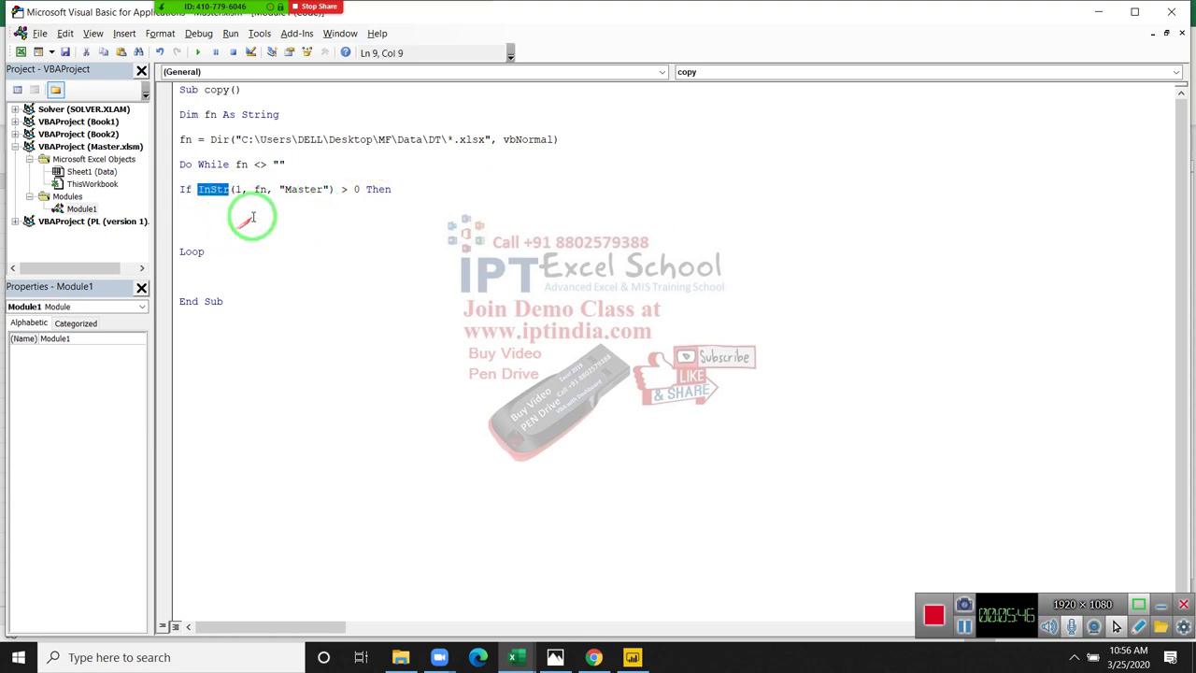
double_click(302, 189)
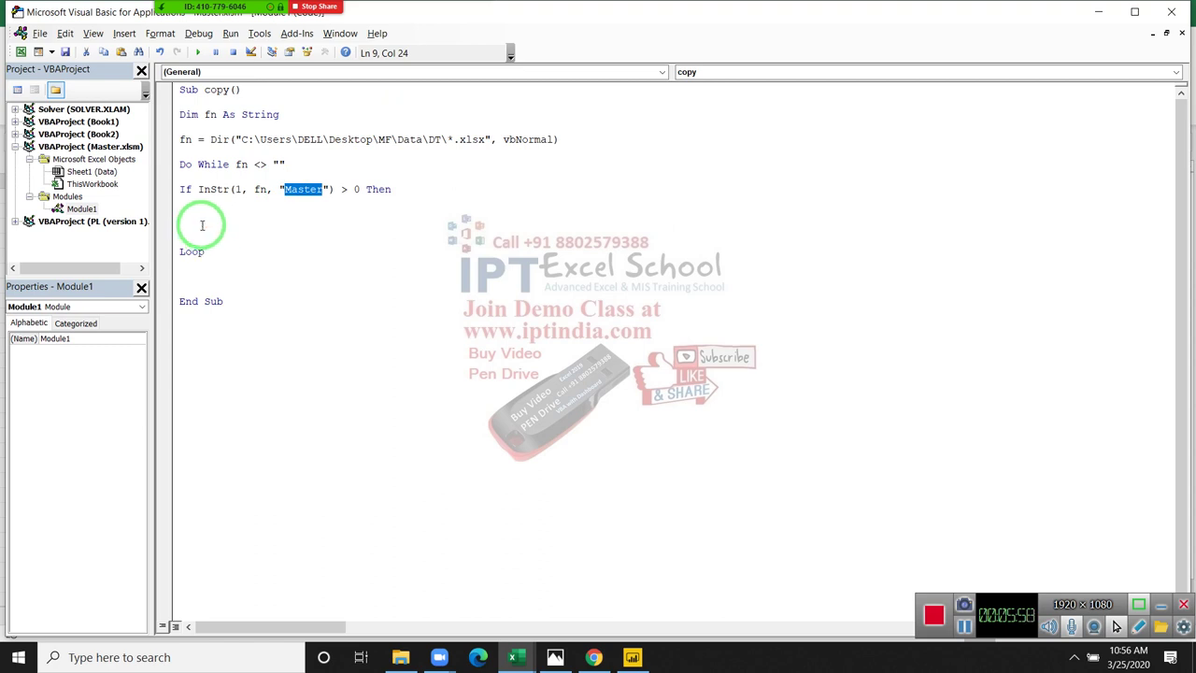
double_click(343, 189)
type("=")
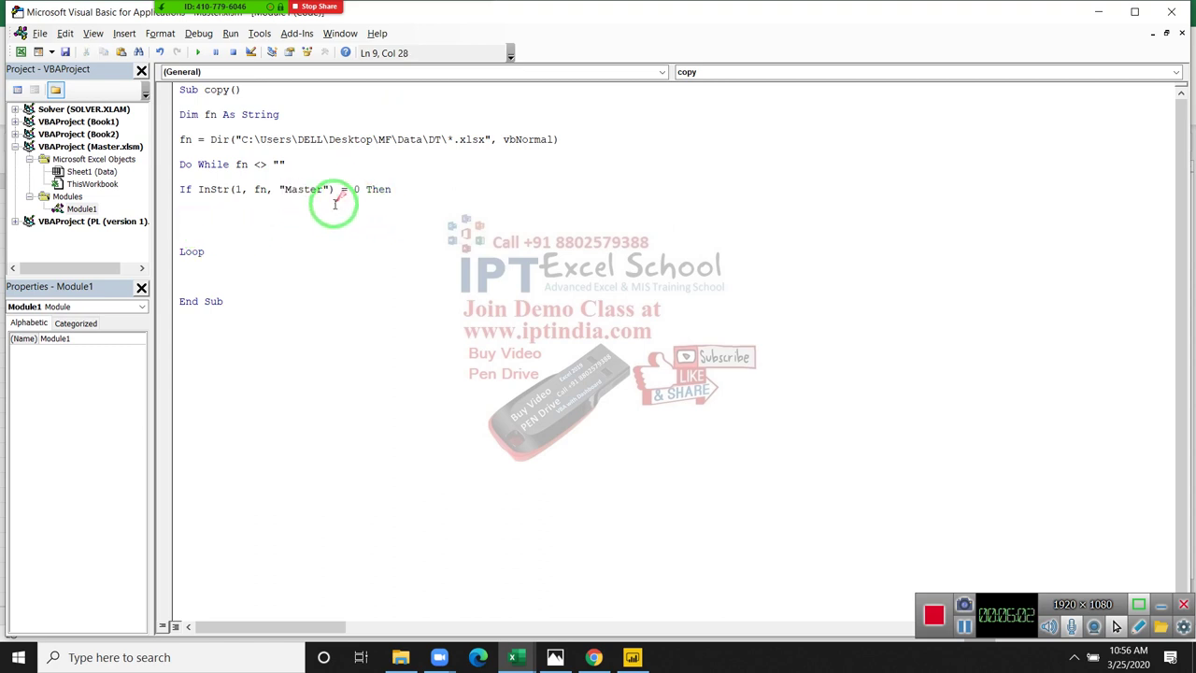
left_click(333, 204)
key("alt+F11")
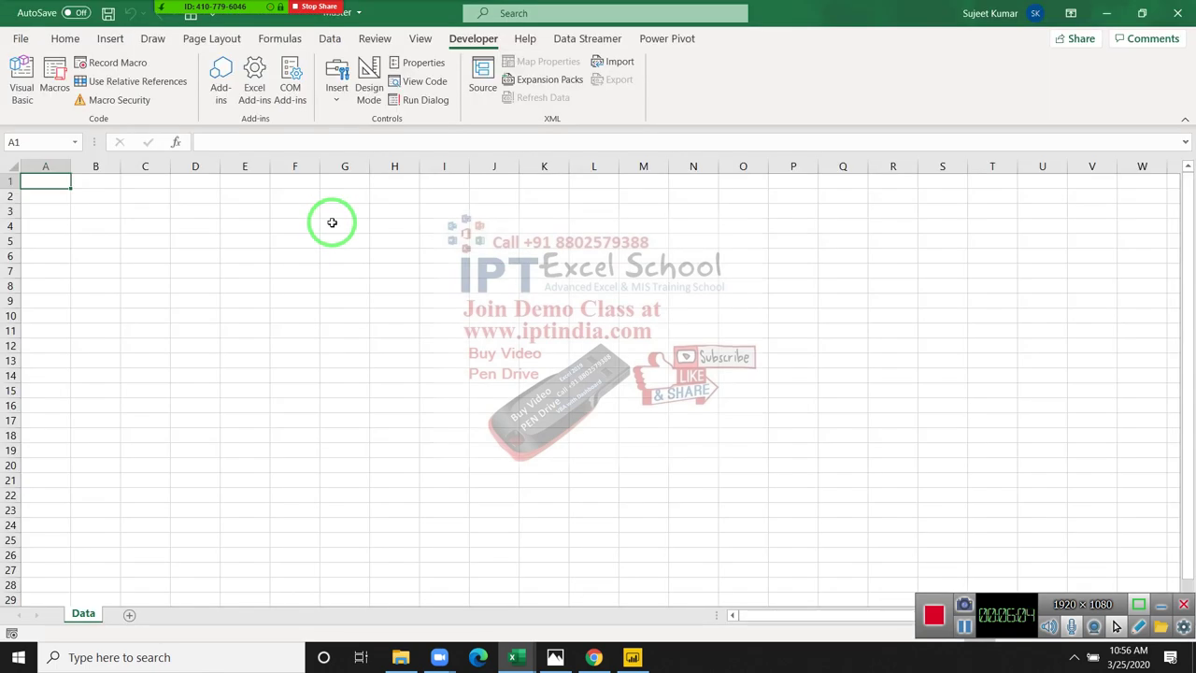
Step: Enter the sample file name MasterData.xlsm in cell D5
left_click(201, 241)
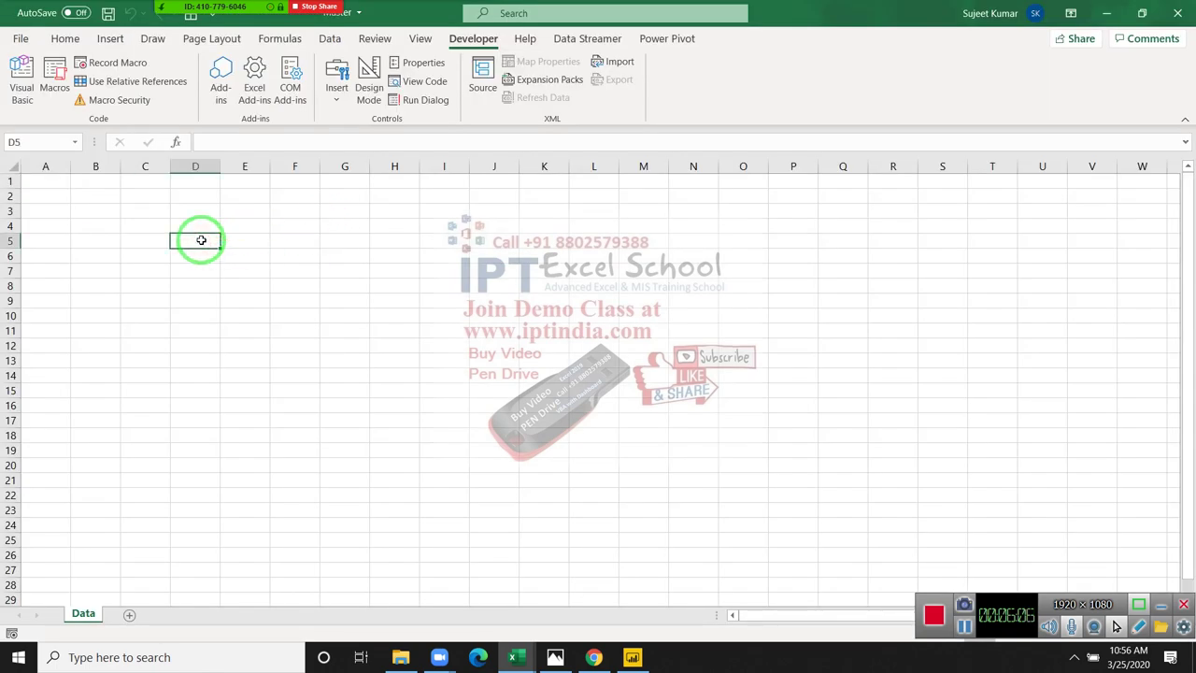
type("Mast")
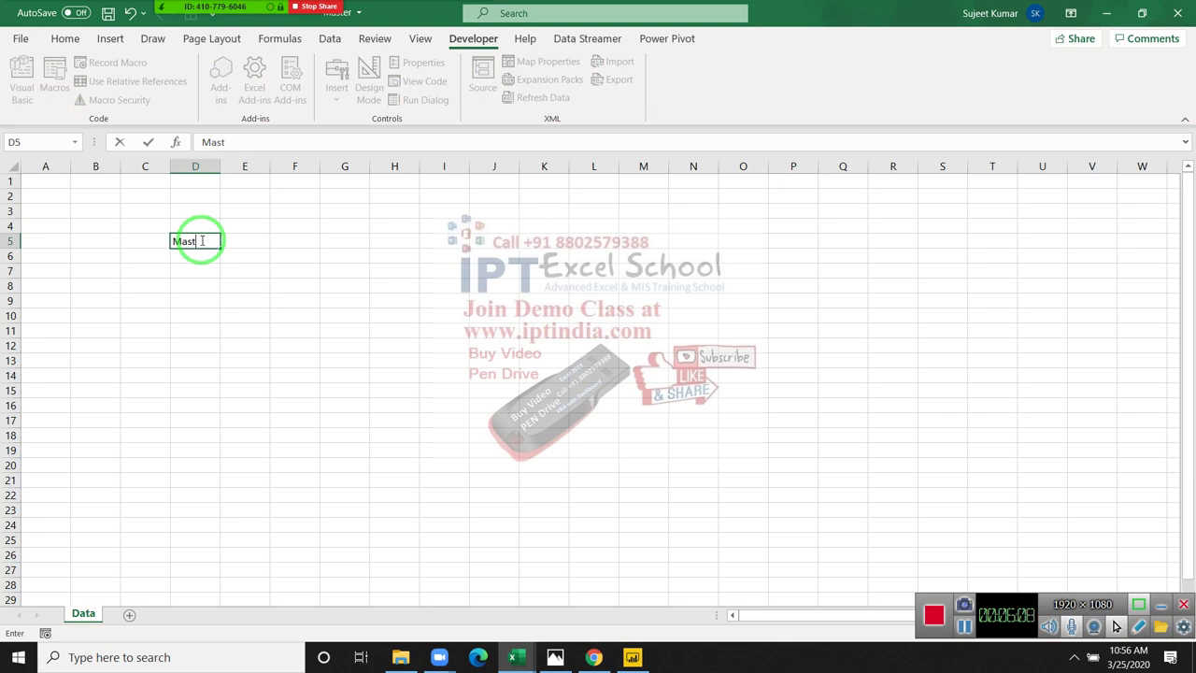
type("erData")
type(".xlsx")
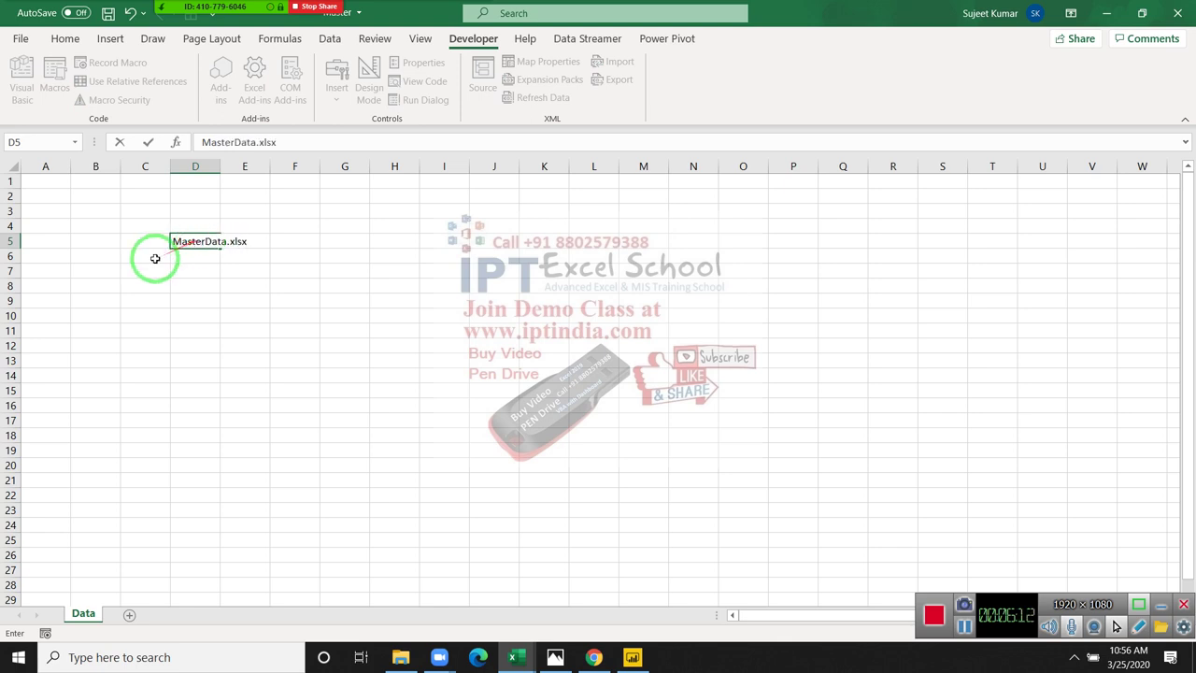
key("BackSpace")
type("m")
left_click(343, 302)
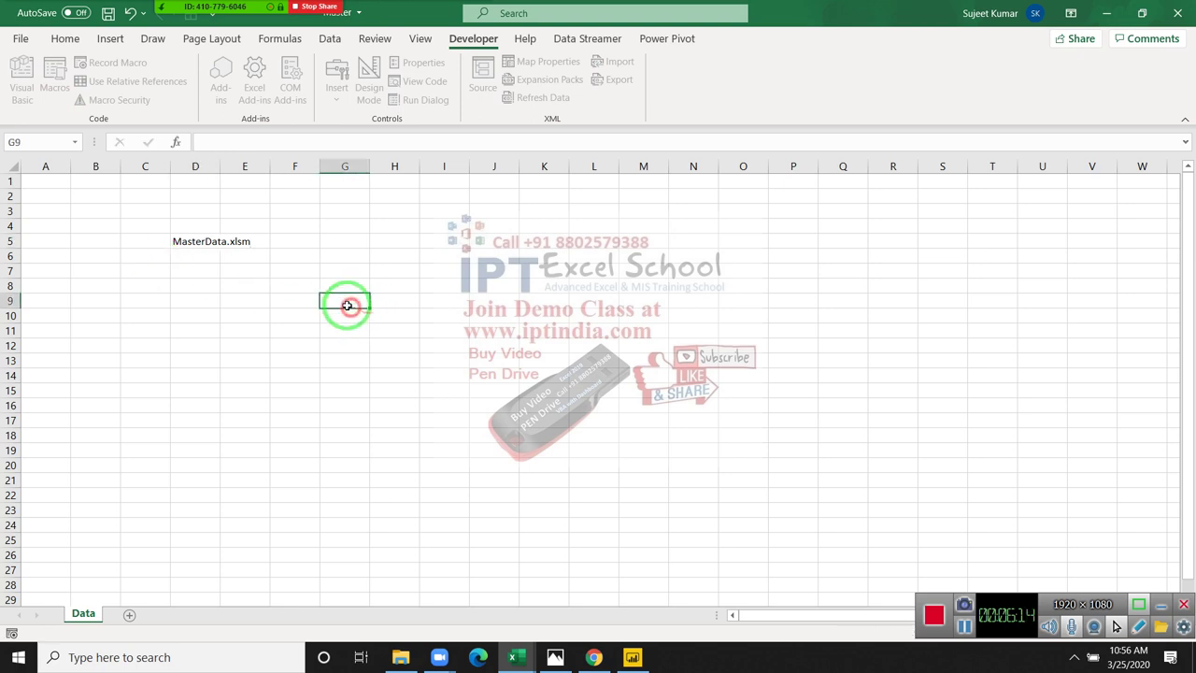
Step: Start a =FIND( formula in cell E7
left_click(238, 267)
type("=")
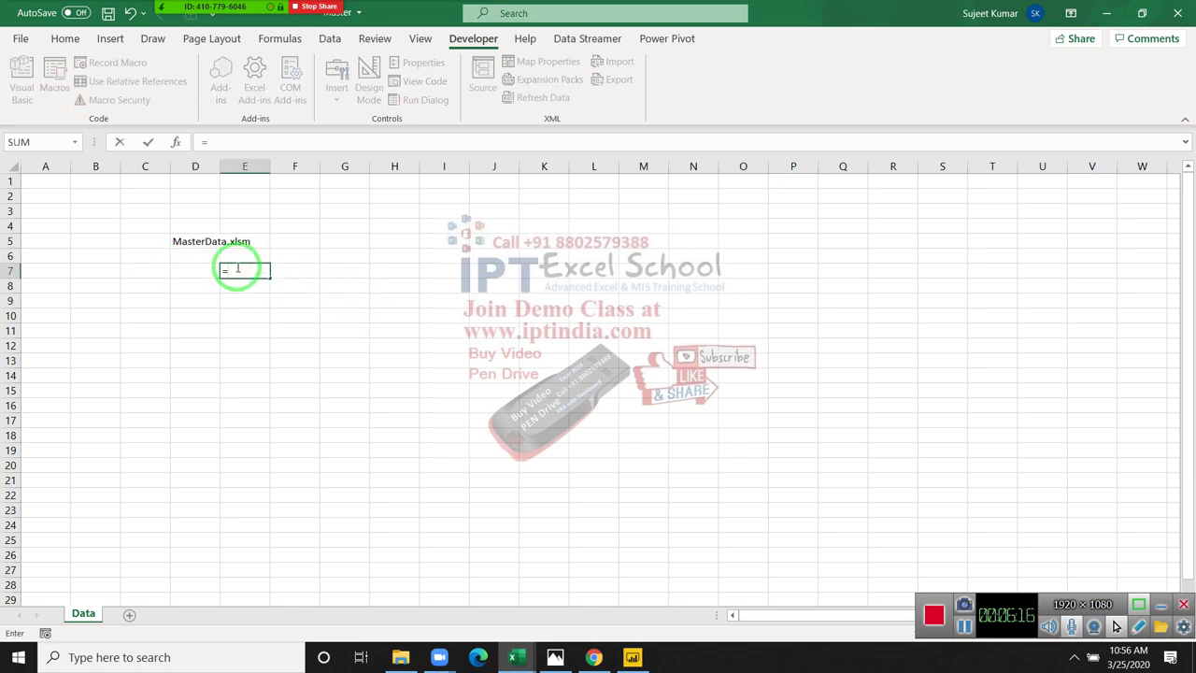
type("find(")
key("Left")
Step: Complete the E7 formula as =FIND(D5,"Mater",1), which returns #VALUE!
key("Up")
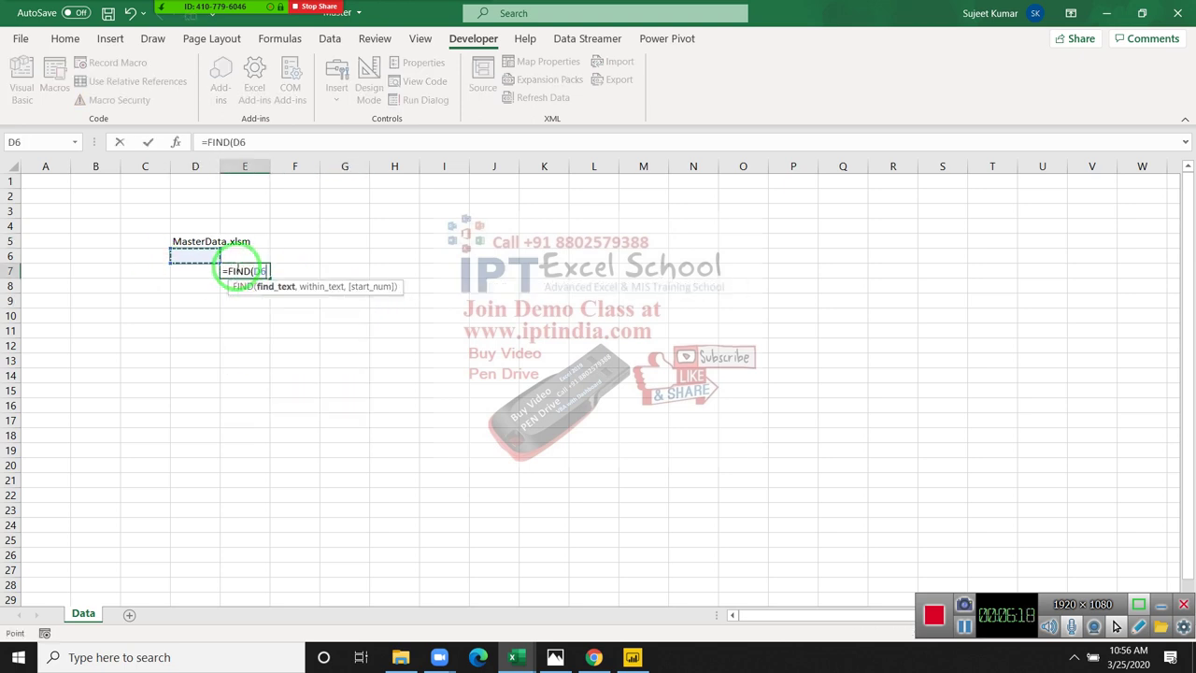
key("Up")
type(",\"")
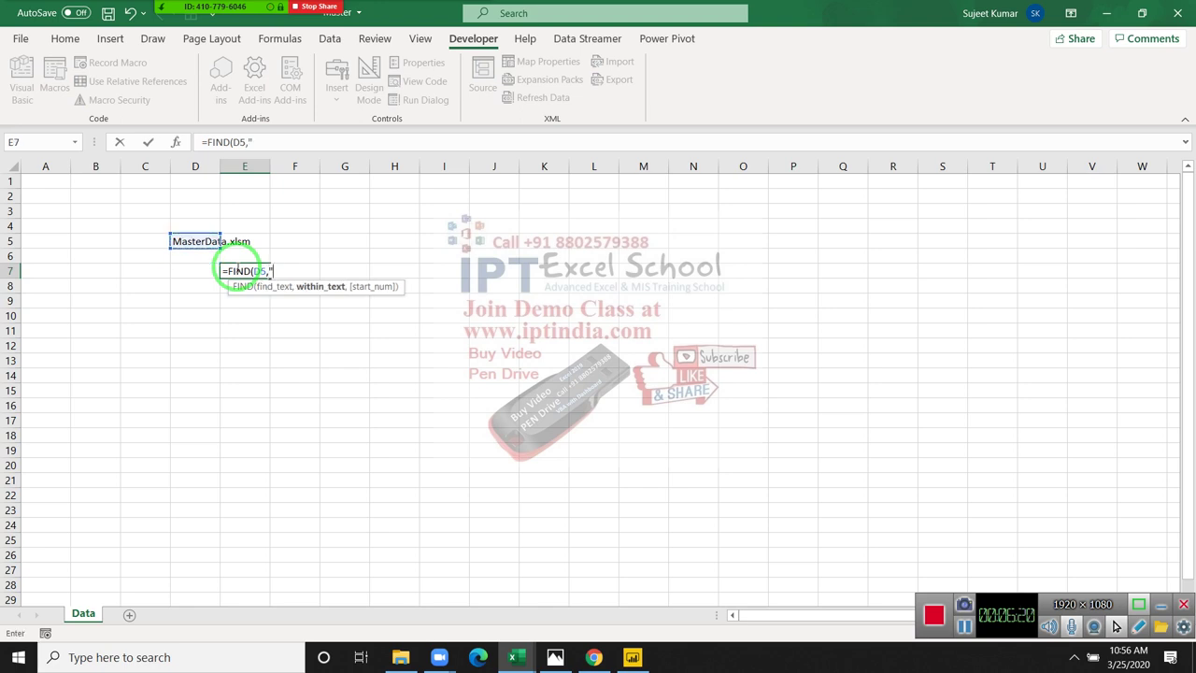
type("Mater\"")
type(",1")
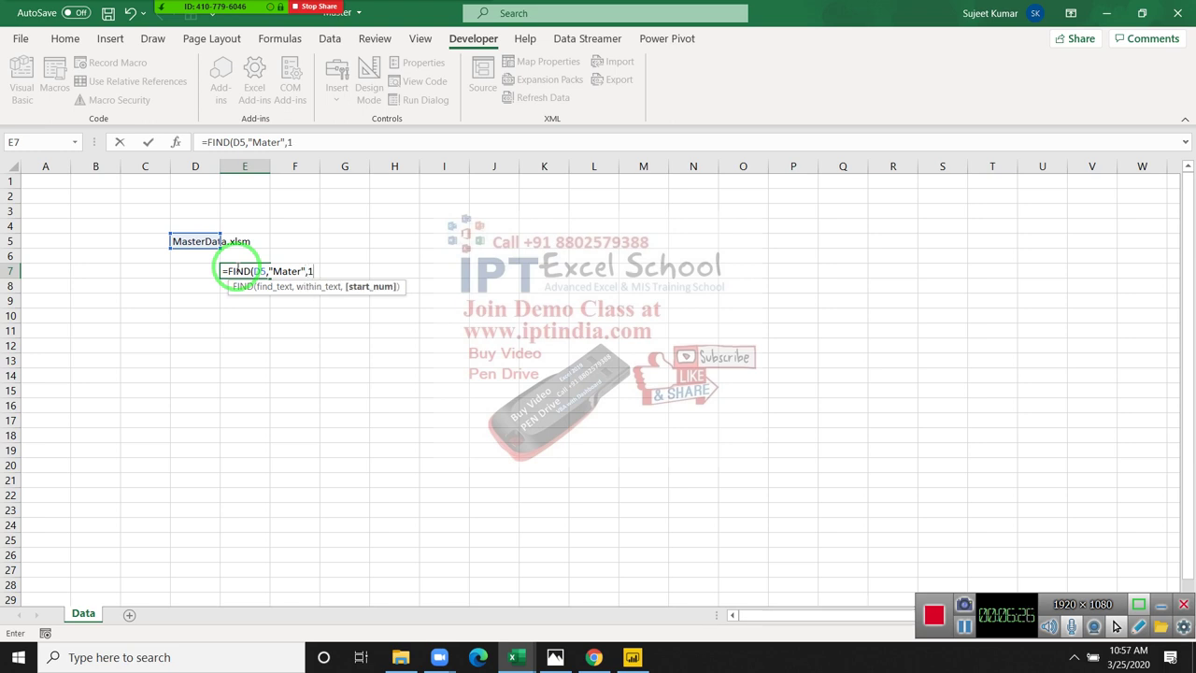
type(")")
key("Return")
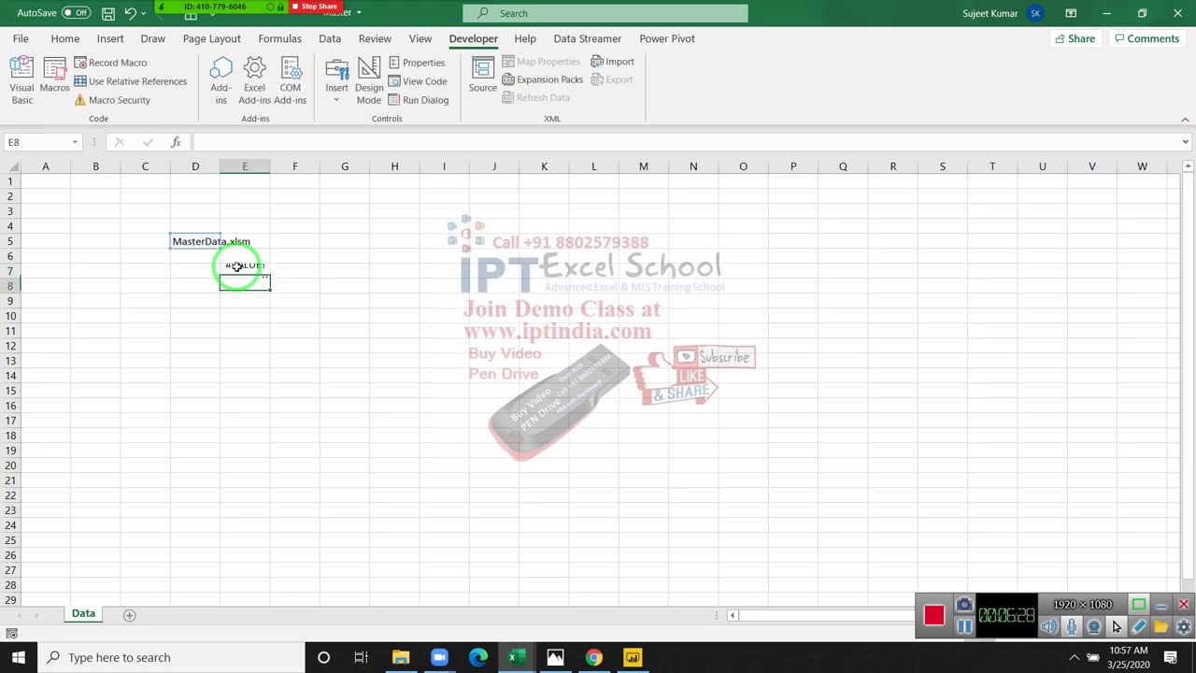
Step: Rework the E7 formula so "Mater" is searched for within D5
left_click(241, 271)
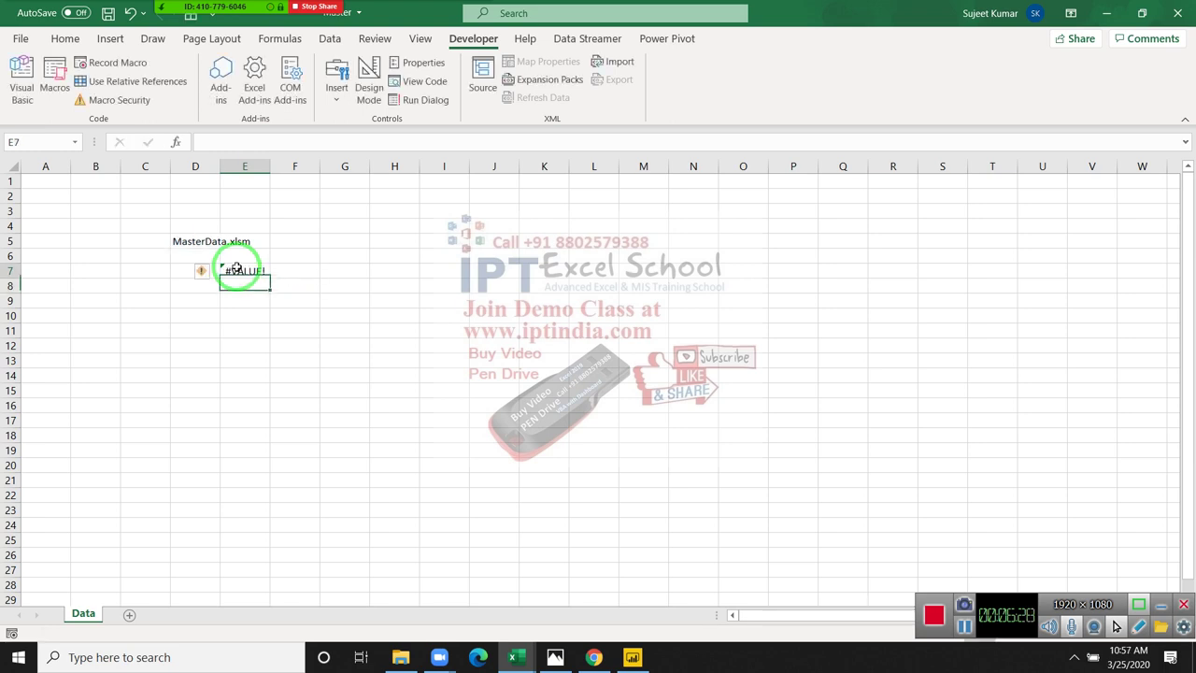
left_click(232, 142)
key("Delete")
key("Delete")
key("Delete")
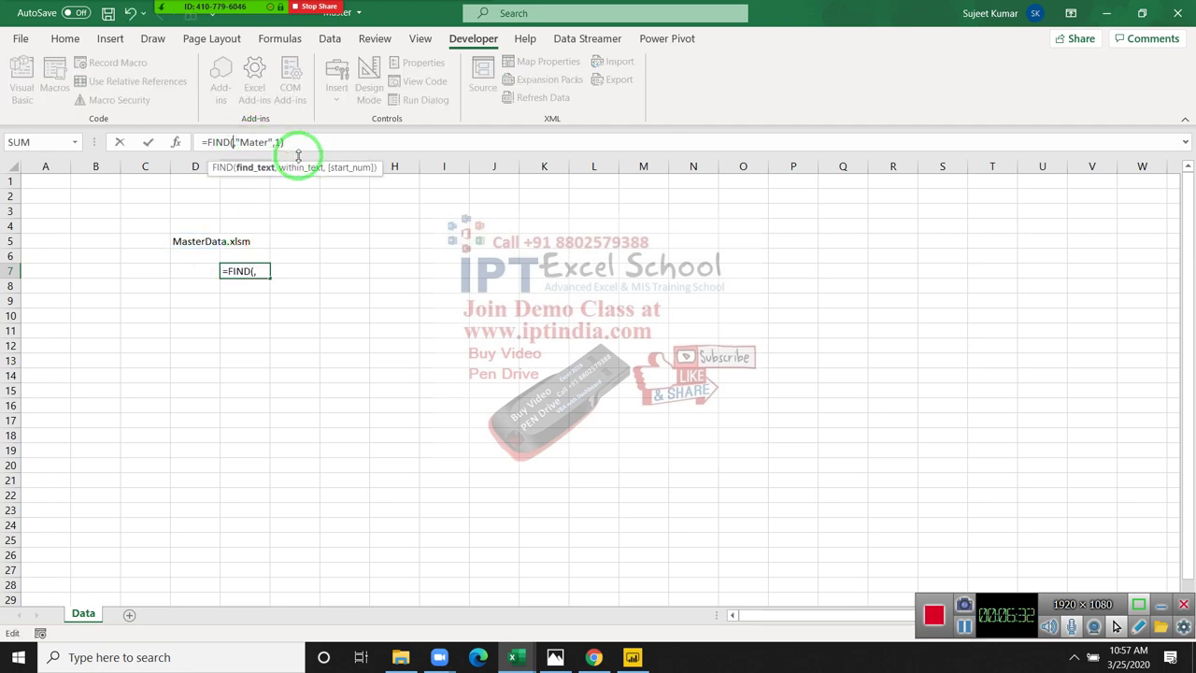
key("Right")
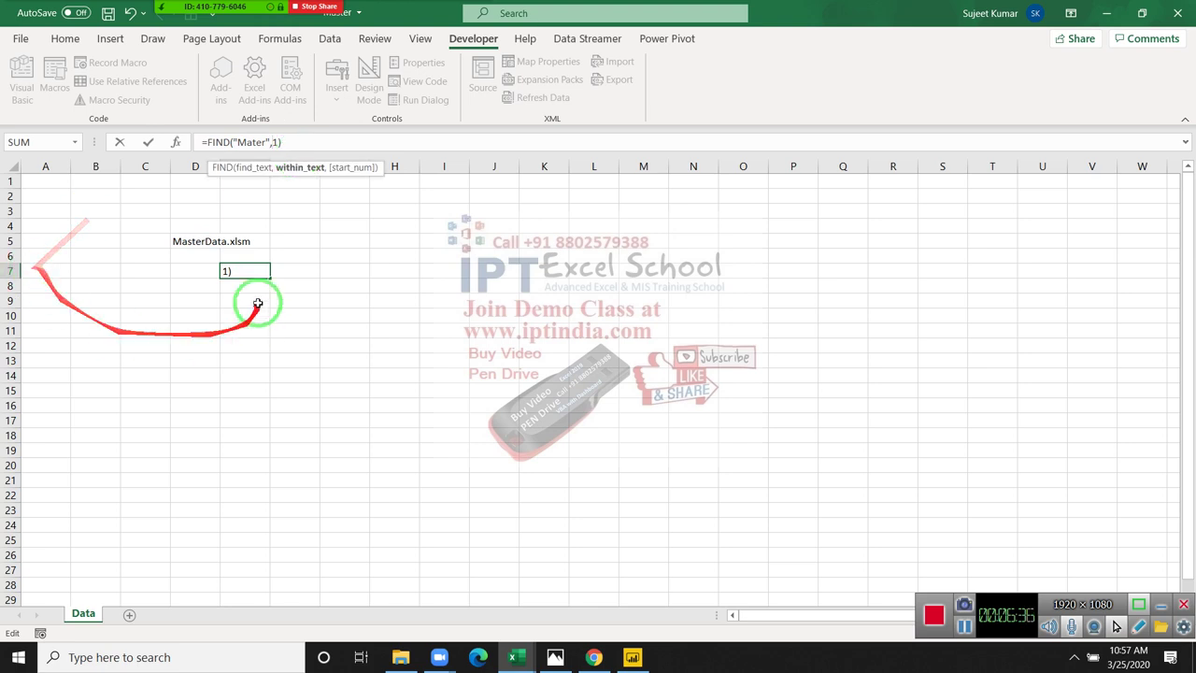
left_click(204, 241)
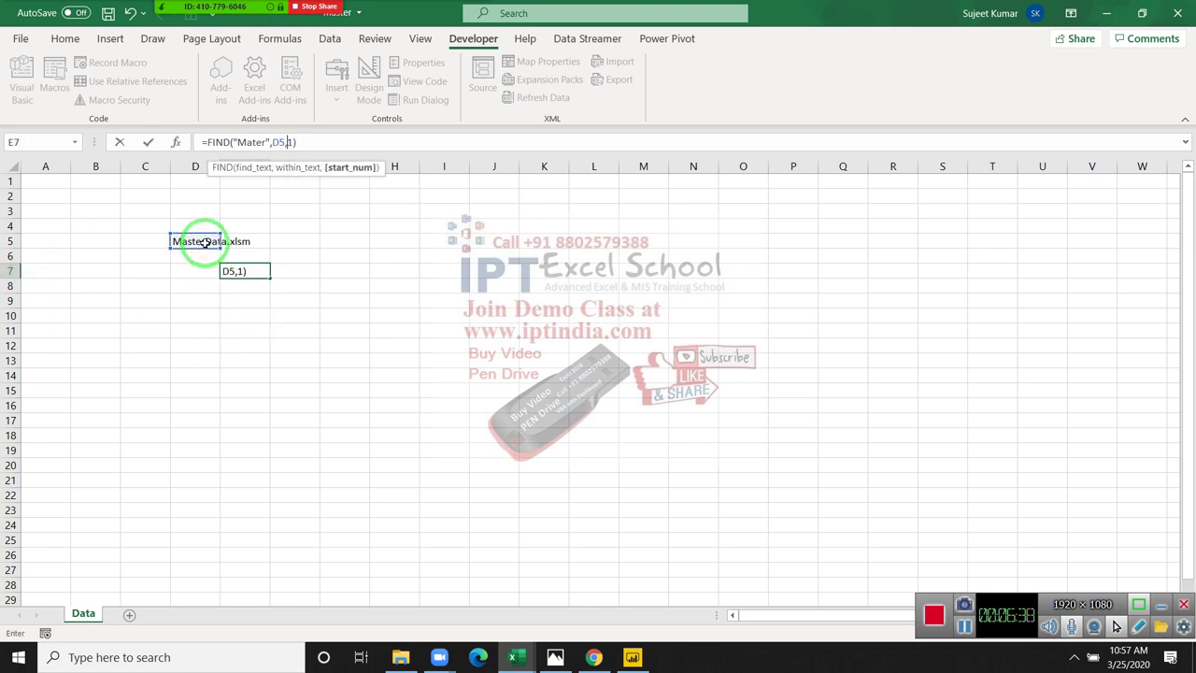
key("Return")
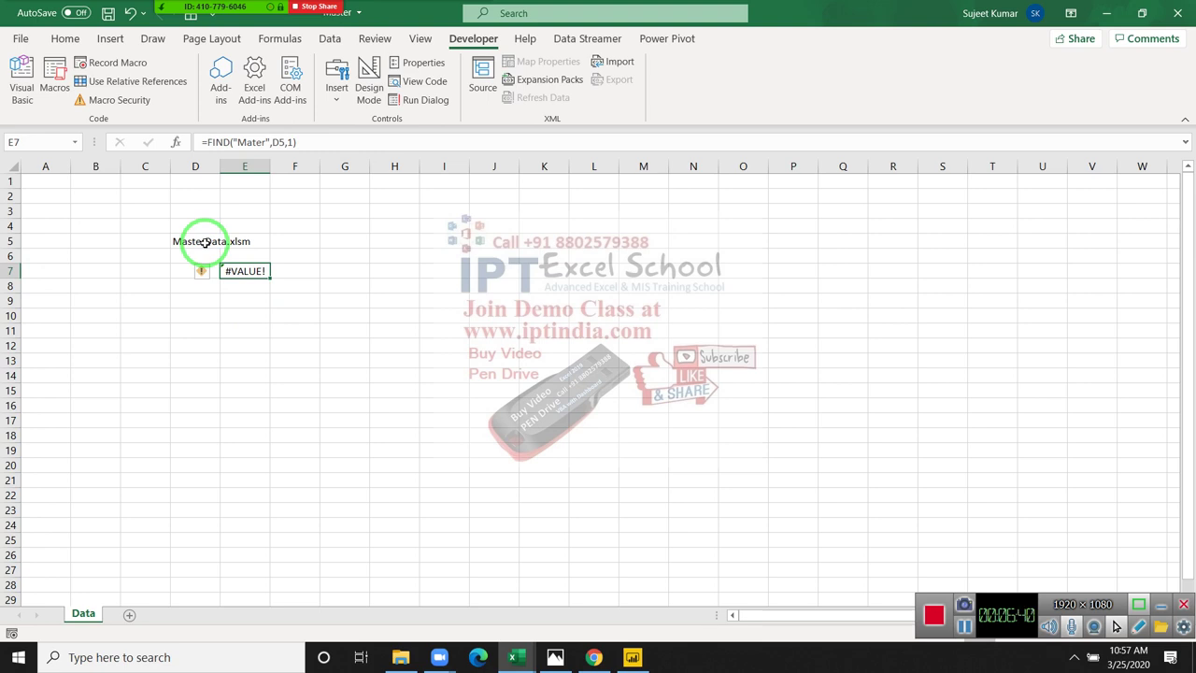
Step: Correct the search word to "Master" so E7 returns 1
left_click(252, 142)
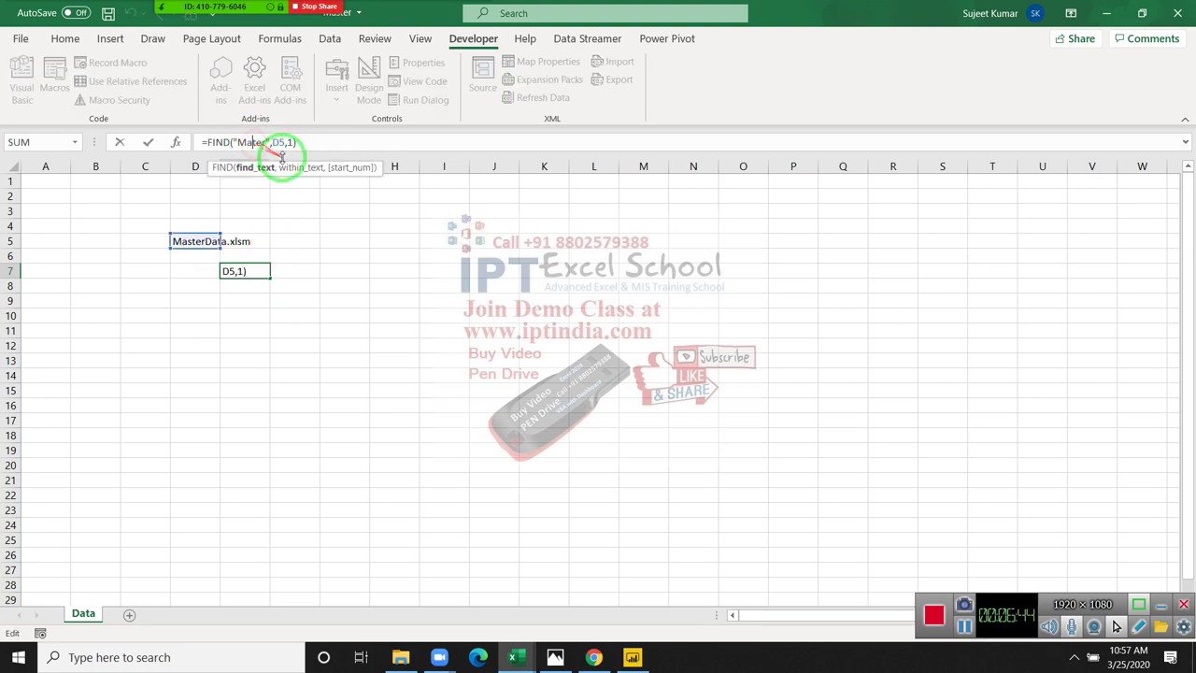
type("ster")
key("Return")
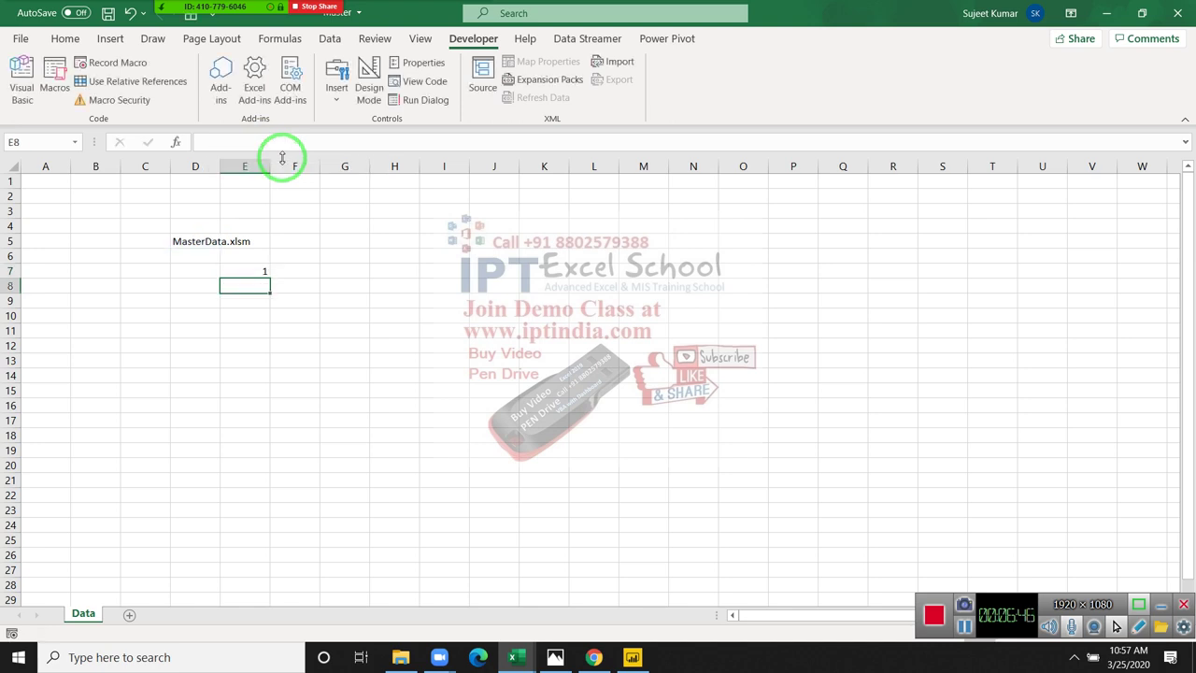
Step: Prefix D5's file name with dd so it reads ddMasterData.xlsm and E7 shows 3
key("Up")
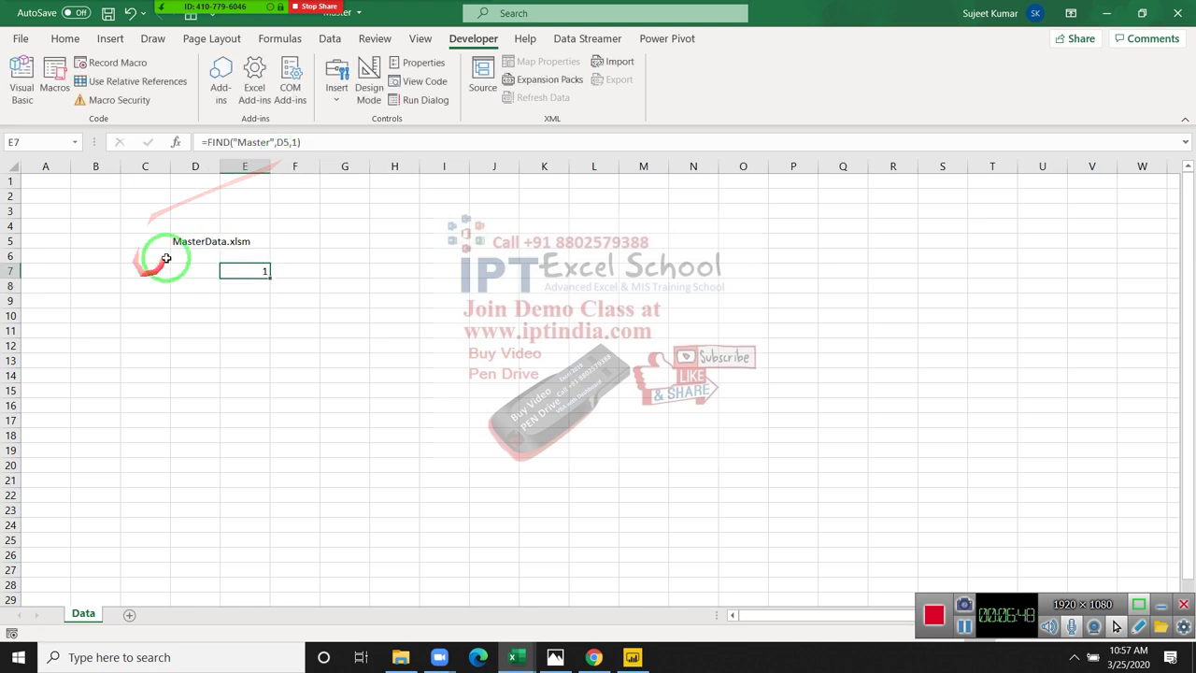
left_click(174, 244)
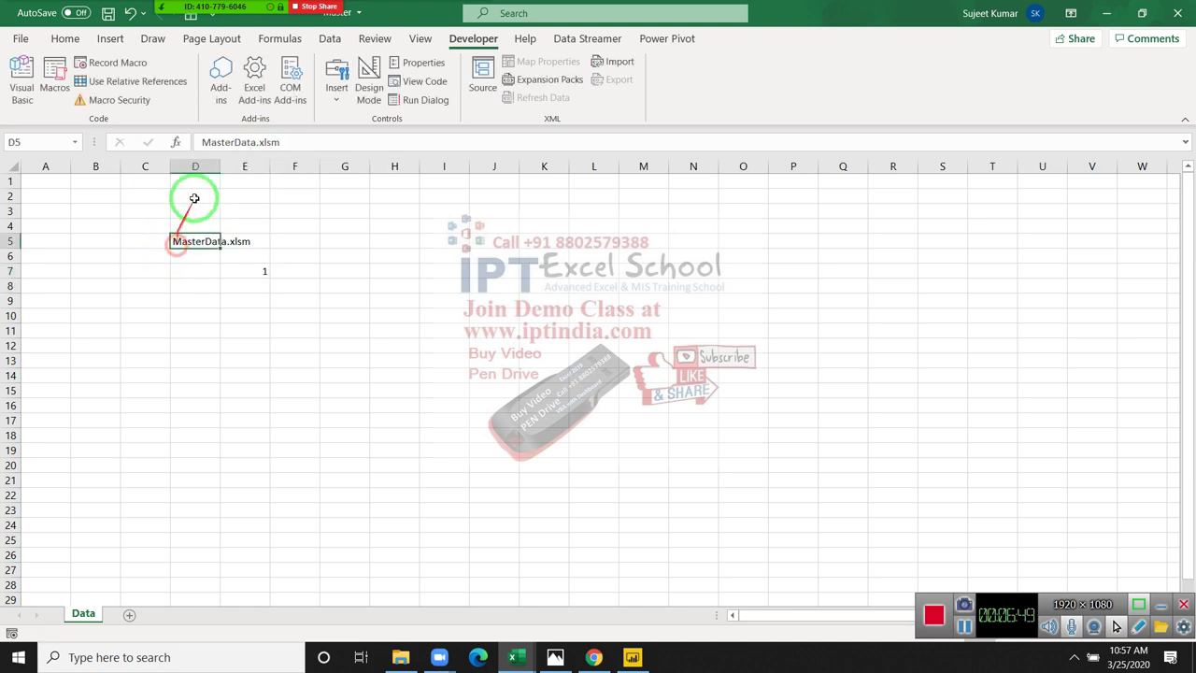
left_click(200, 141)
type("dd")
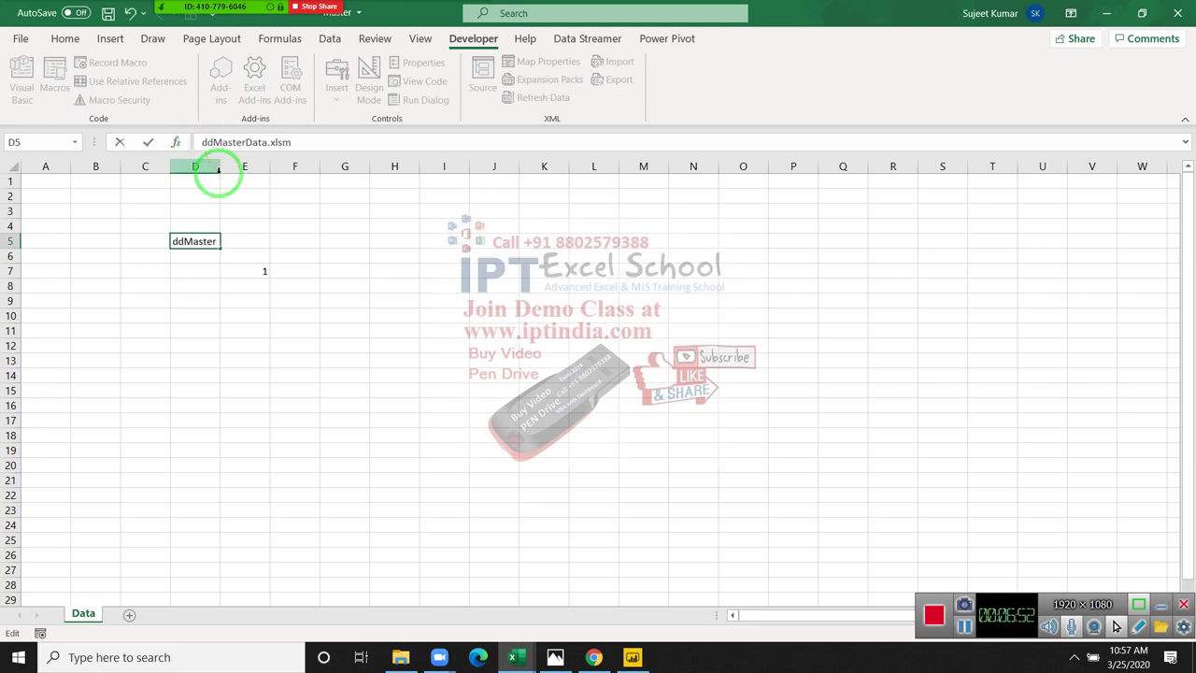
key("ctrl+Return")
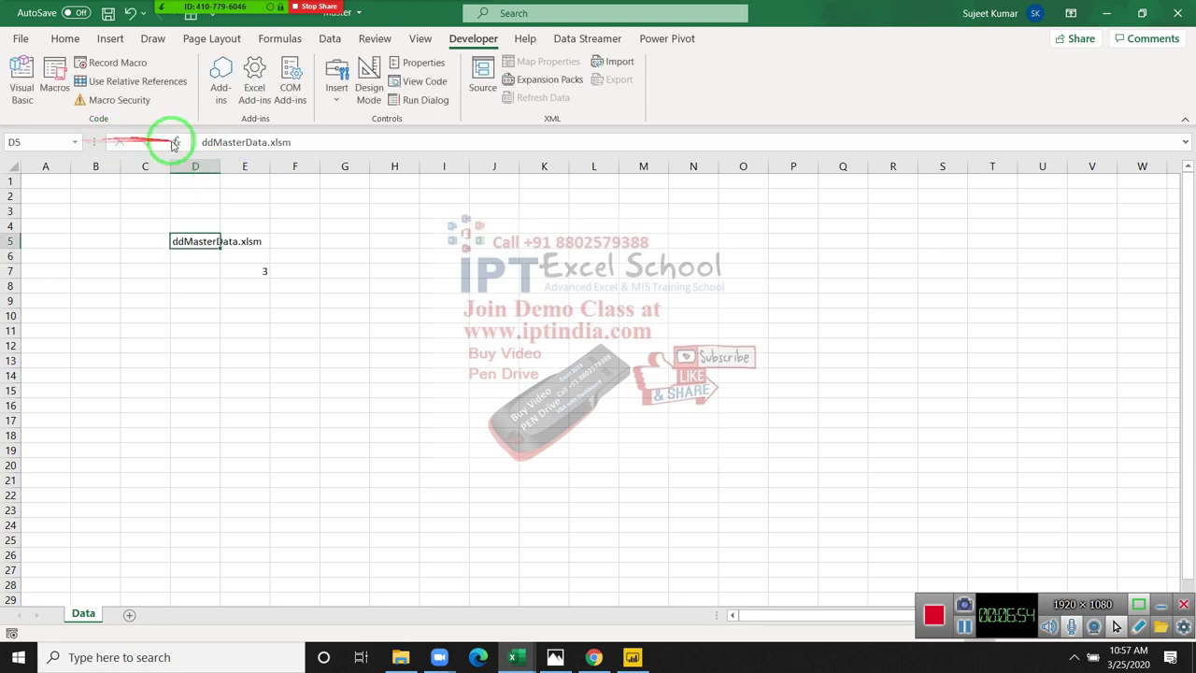
Step: Inspect where "Master" sits in D5's file name, then return to the VBA editor
left_click_drag(216, 141, 243, 141)
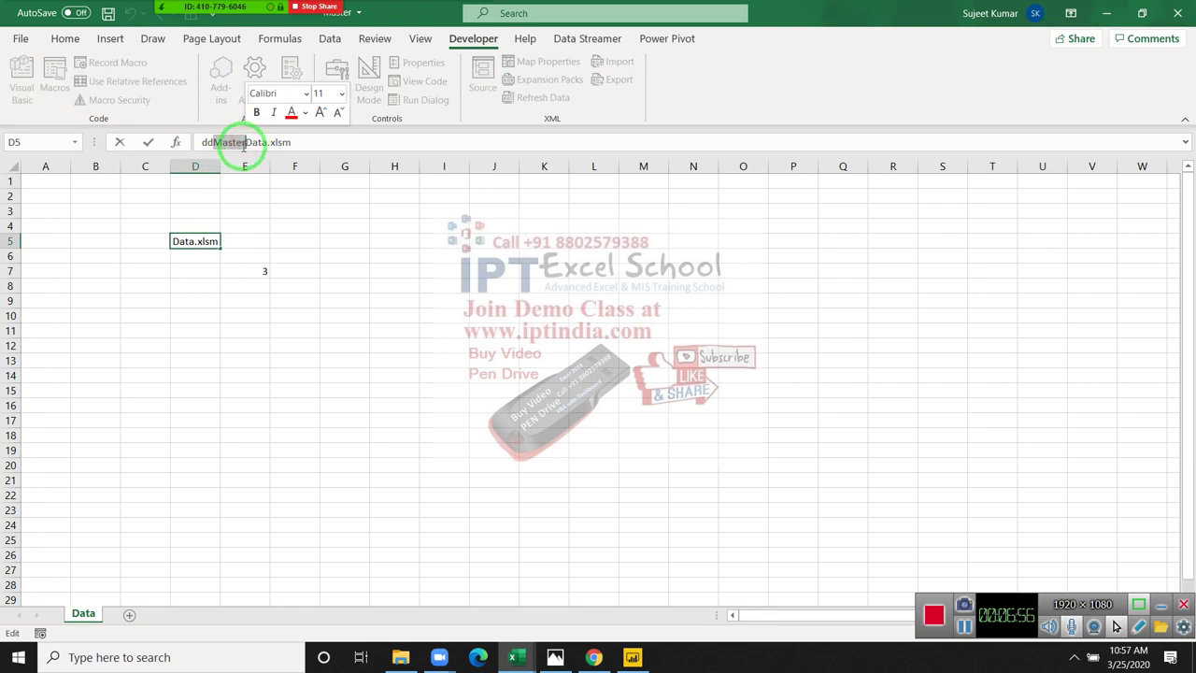
key("Escape")
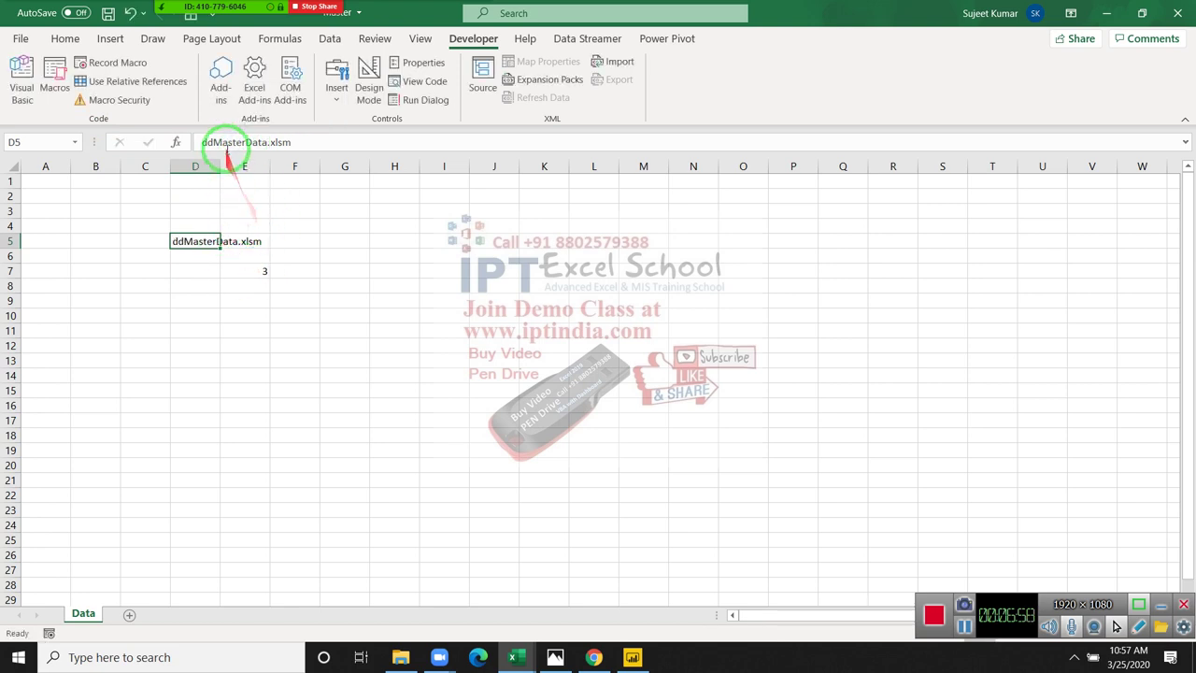
left_click_drag(213, 141, 223, 141)
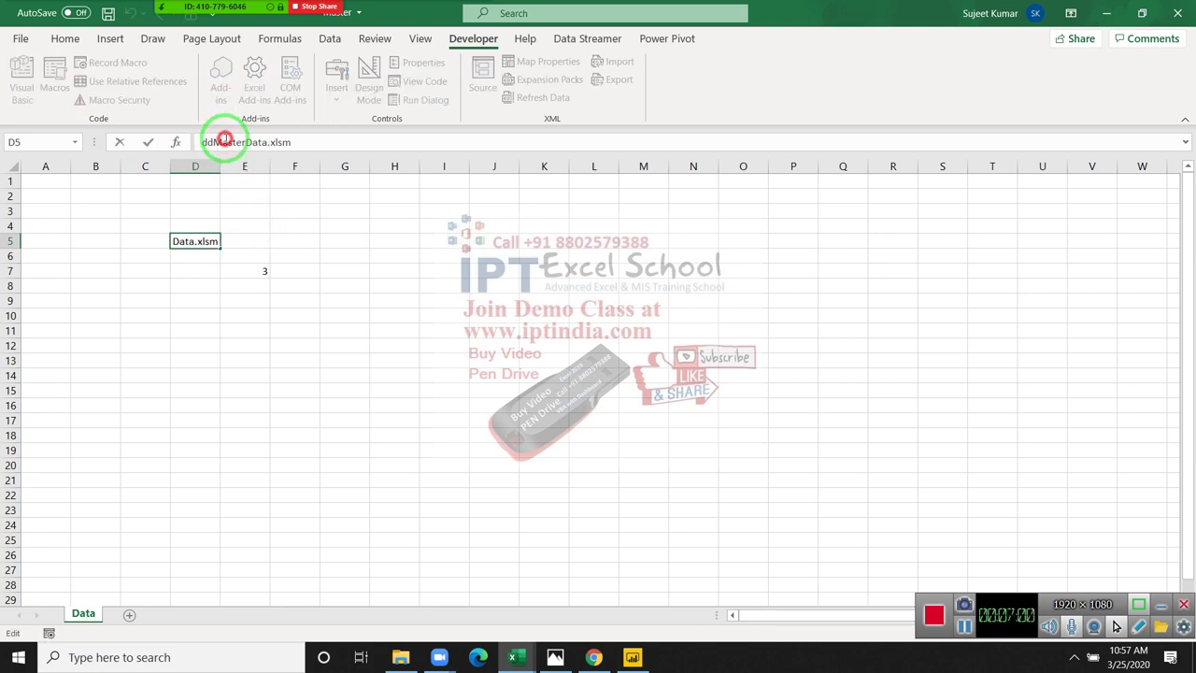
double_click(224, 141)
key("alt+F11")
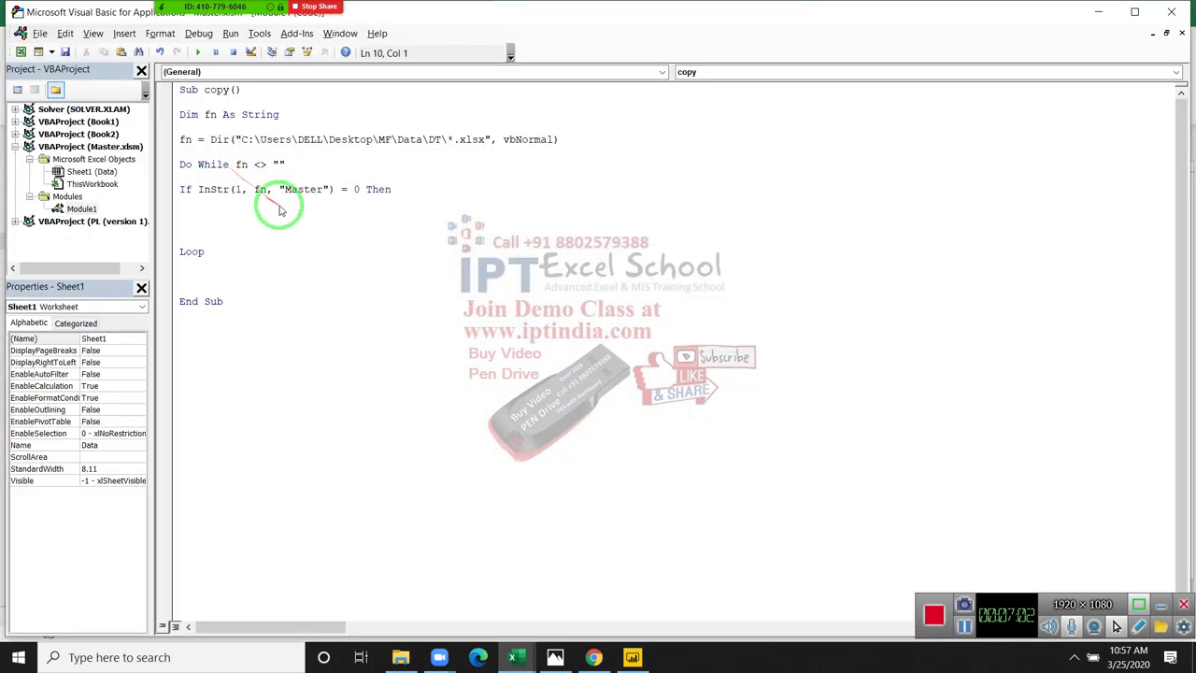
Step: Wrap the InStr(1, fn, "Master") call on the If line in IsError( )
key("alt+F11")
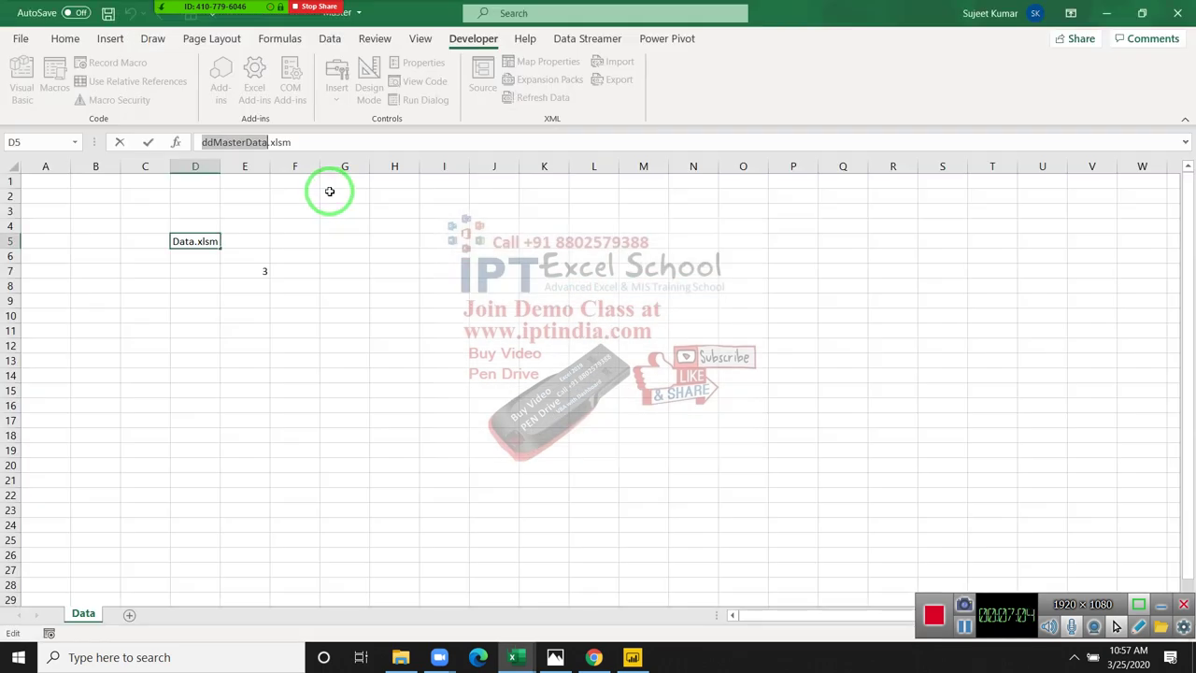
key("alt+F11")
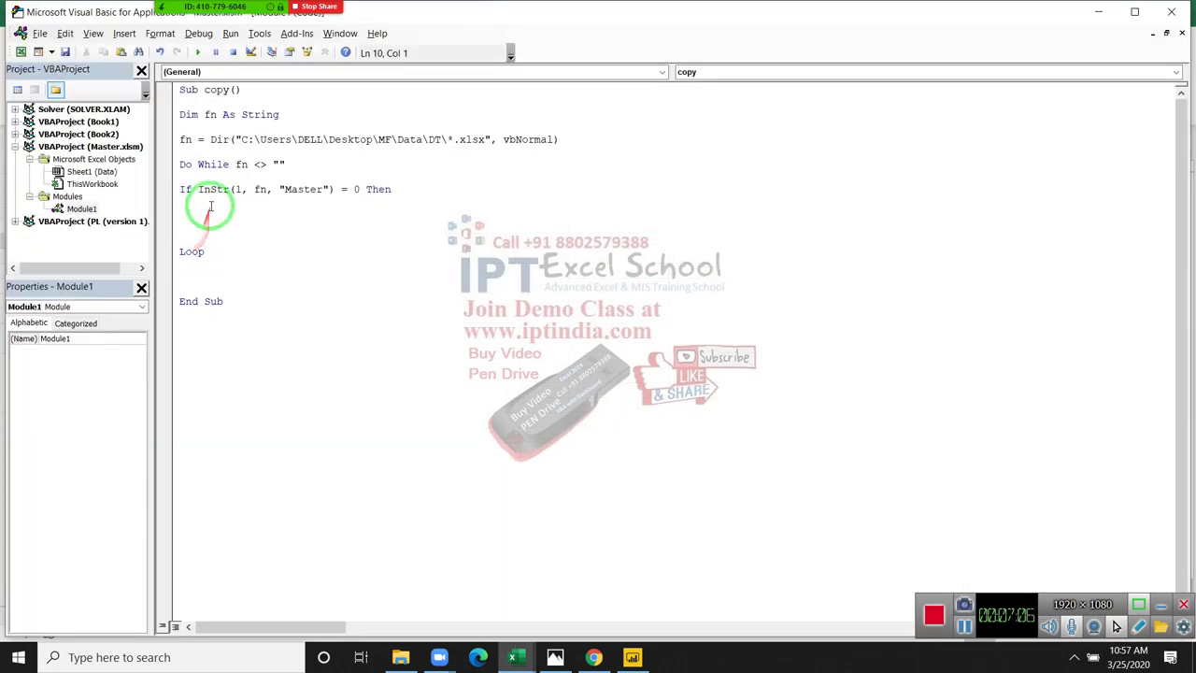
left_click(198, 191)
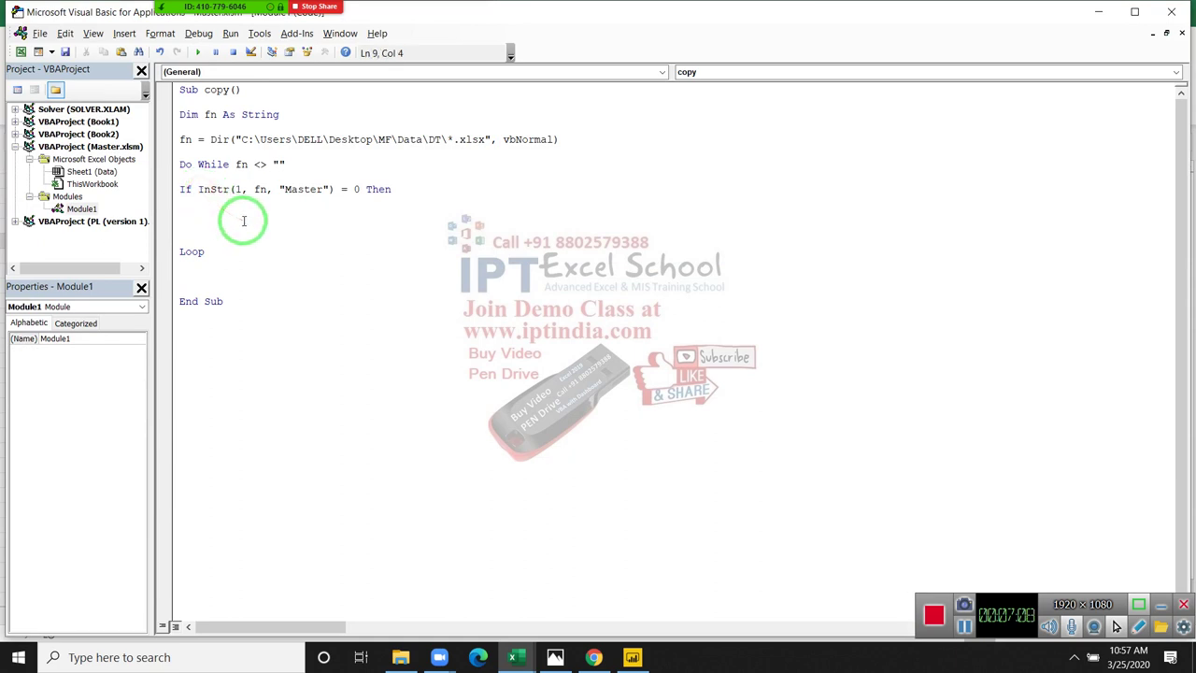
type("isee")
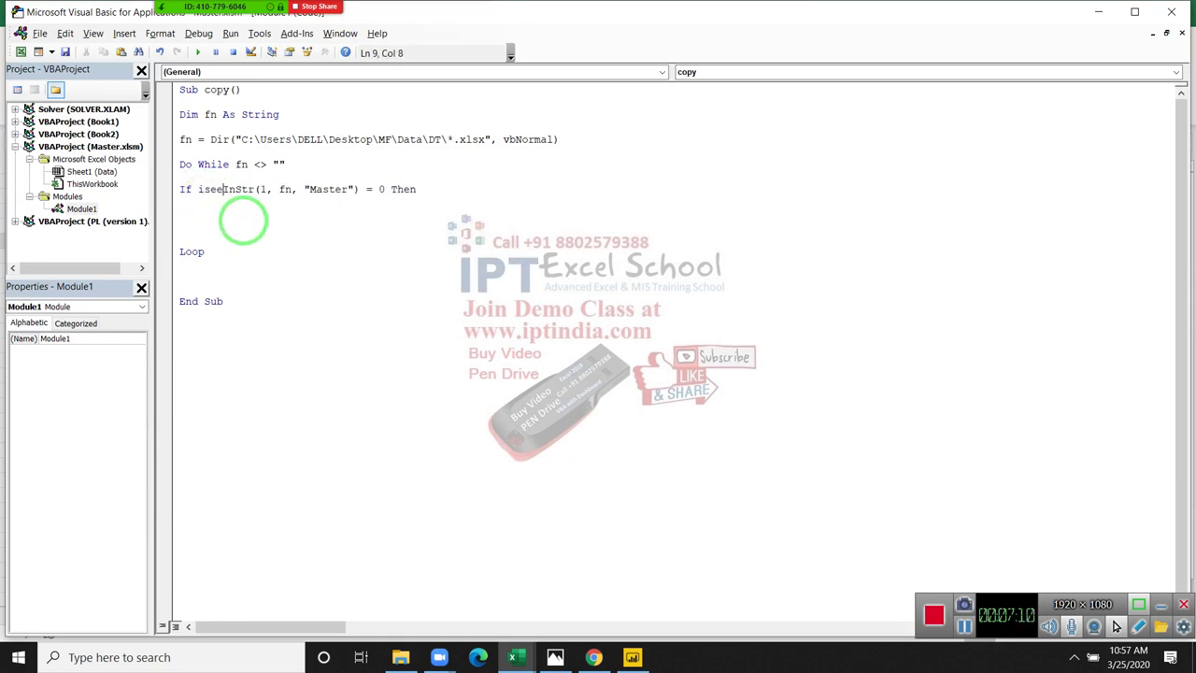
key("BackSpace")
type("rr")
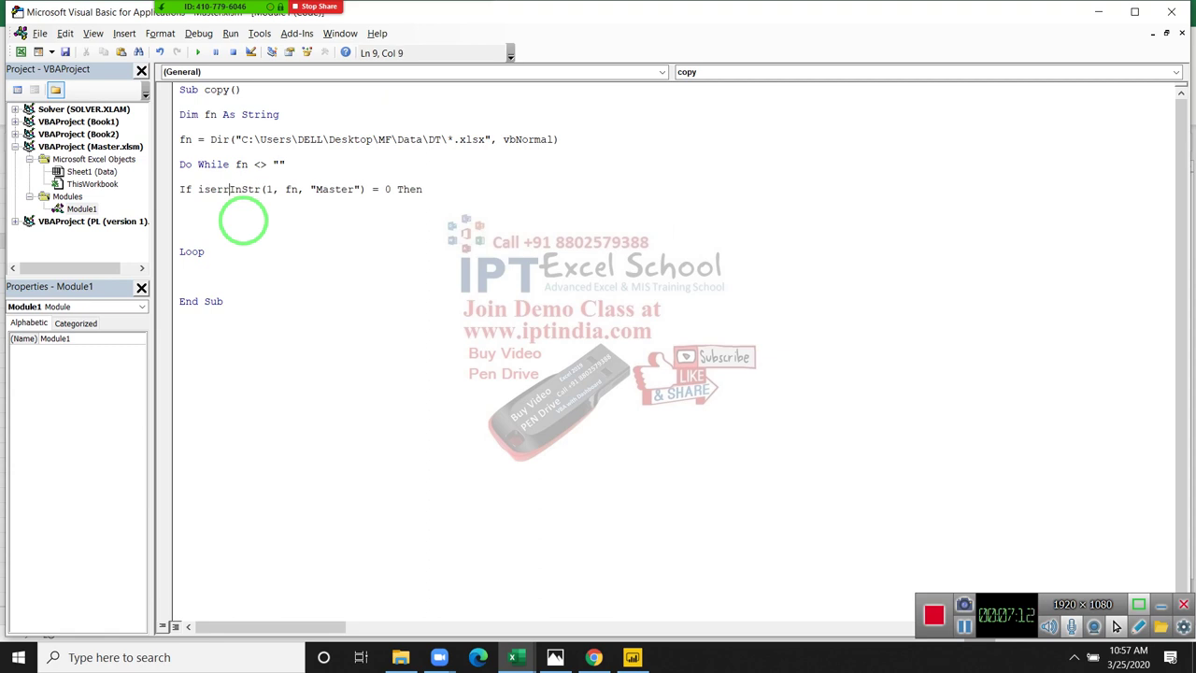
type("or(")
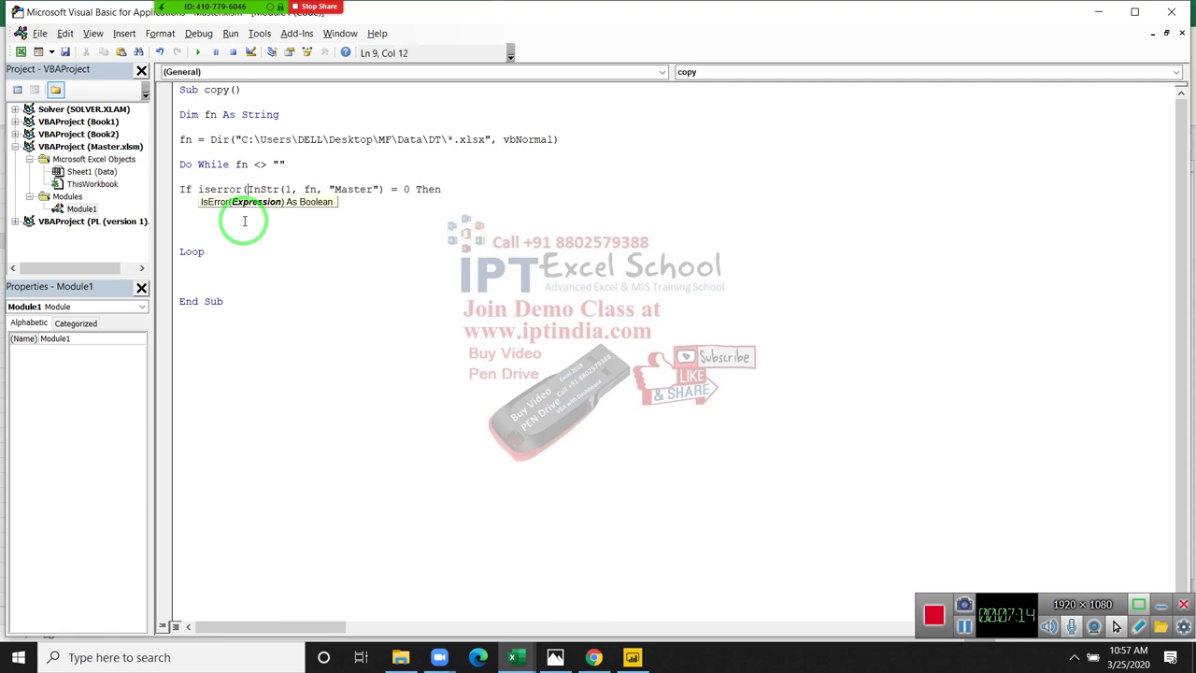
left_click(410, 190)
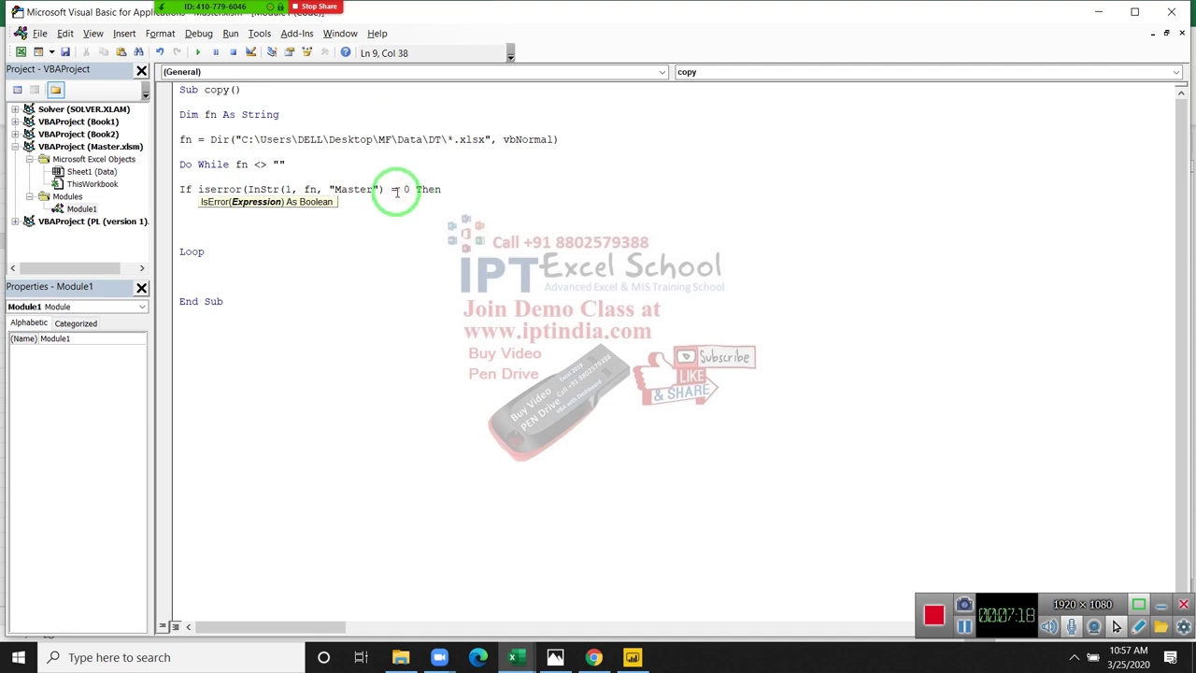
left_click(388, 190)
type(")")
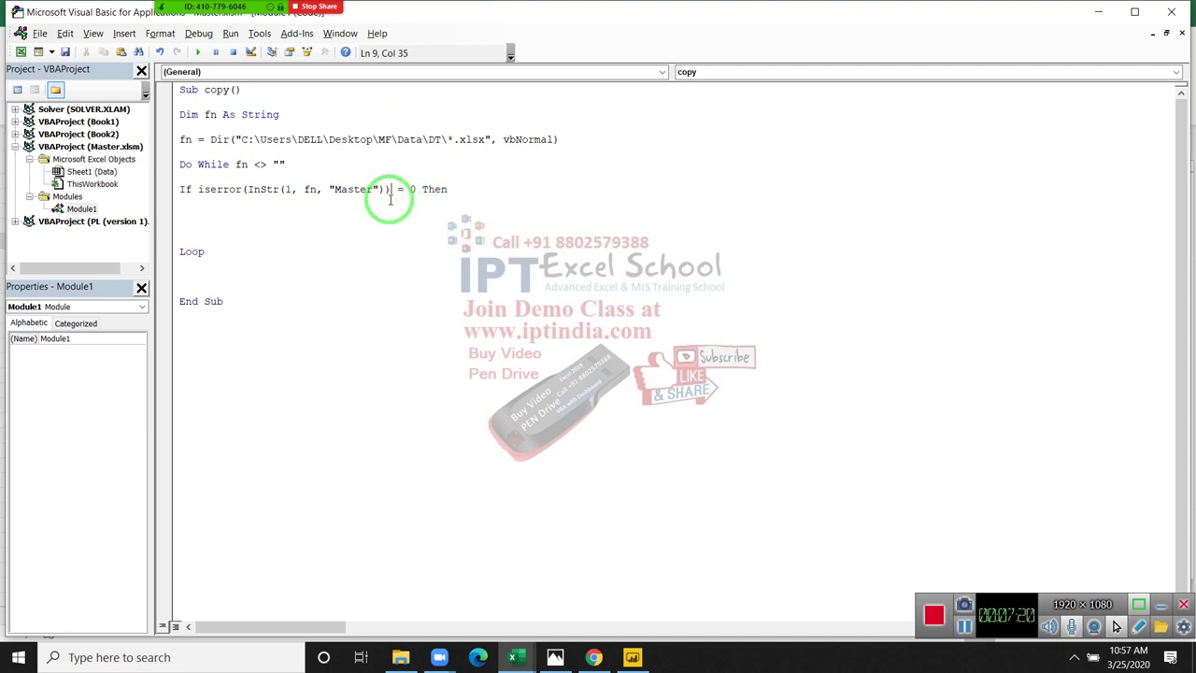
Step: Replace the "= 0" comparison on the If line with "= False"
left_click_drag(397, 189, 413, 190)
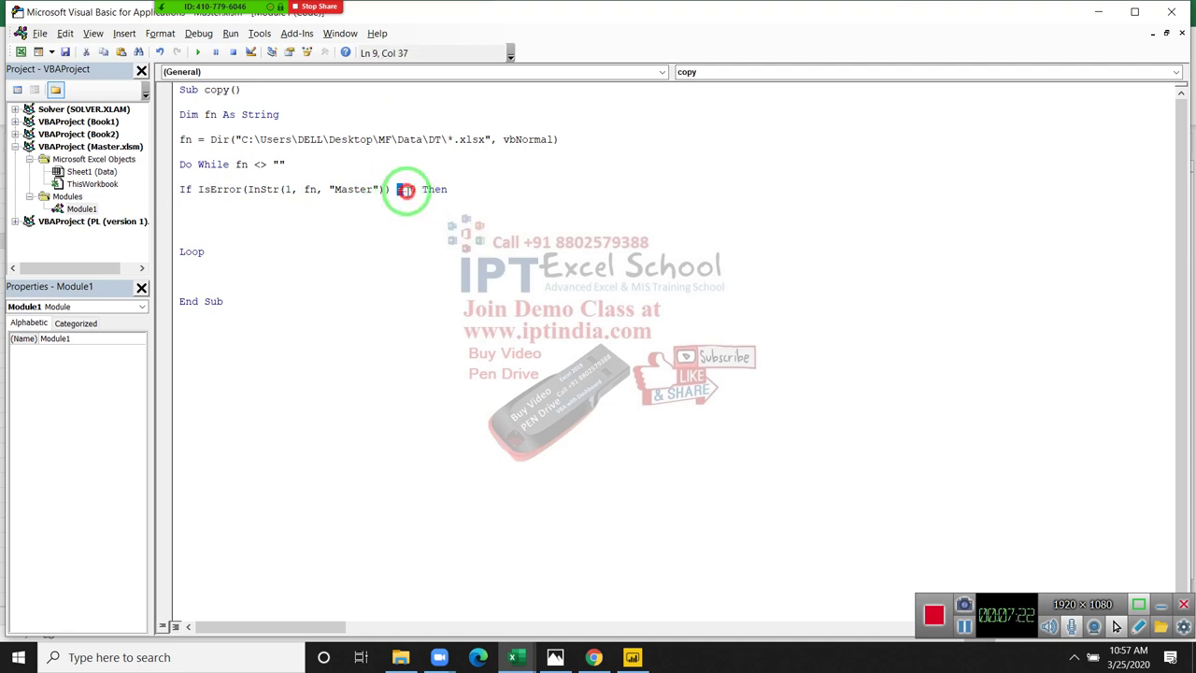
key("BackSpace")
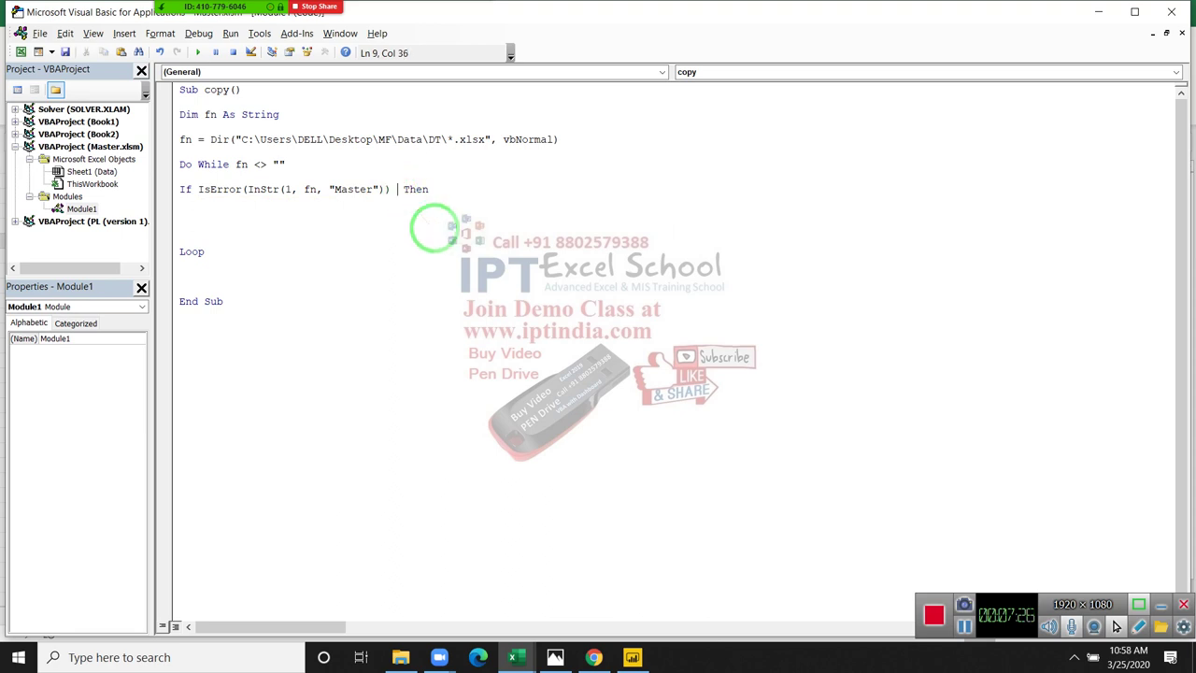
type("=F")
key("Tab")
Step: Delete the word IsError from the If line
left_click(198, 209)
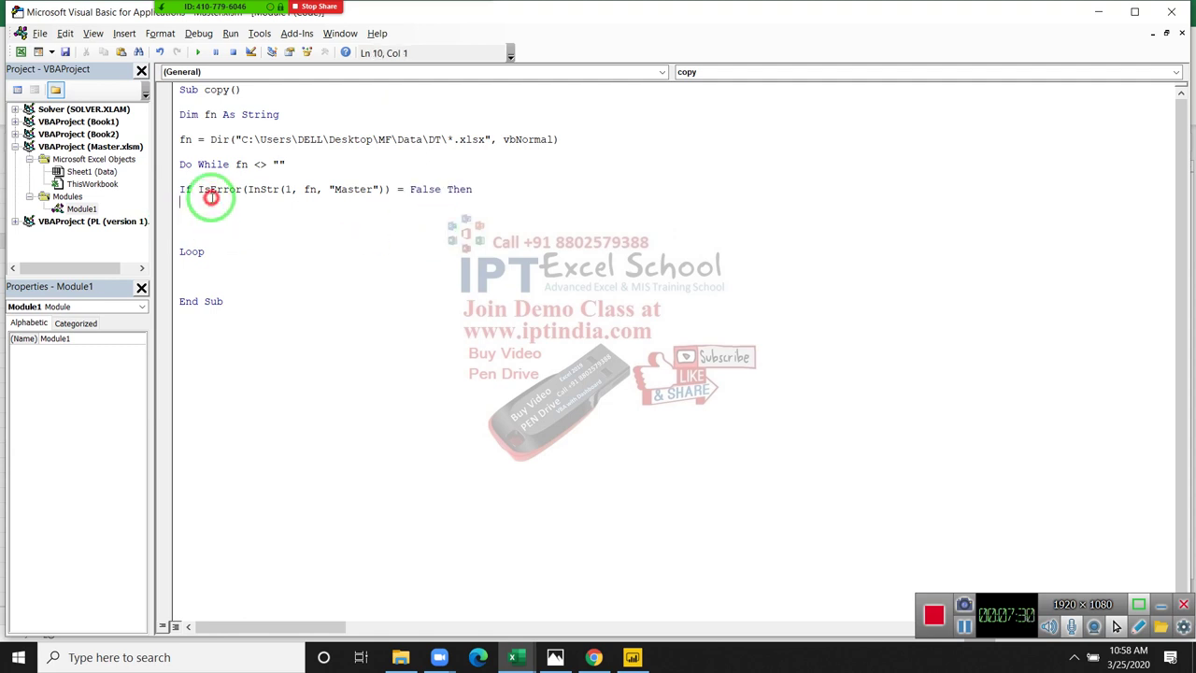
left_click_drag(248, 190, 385, 188)
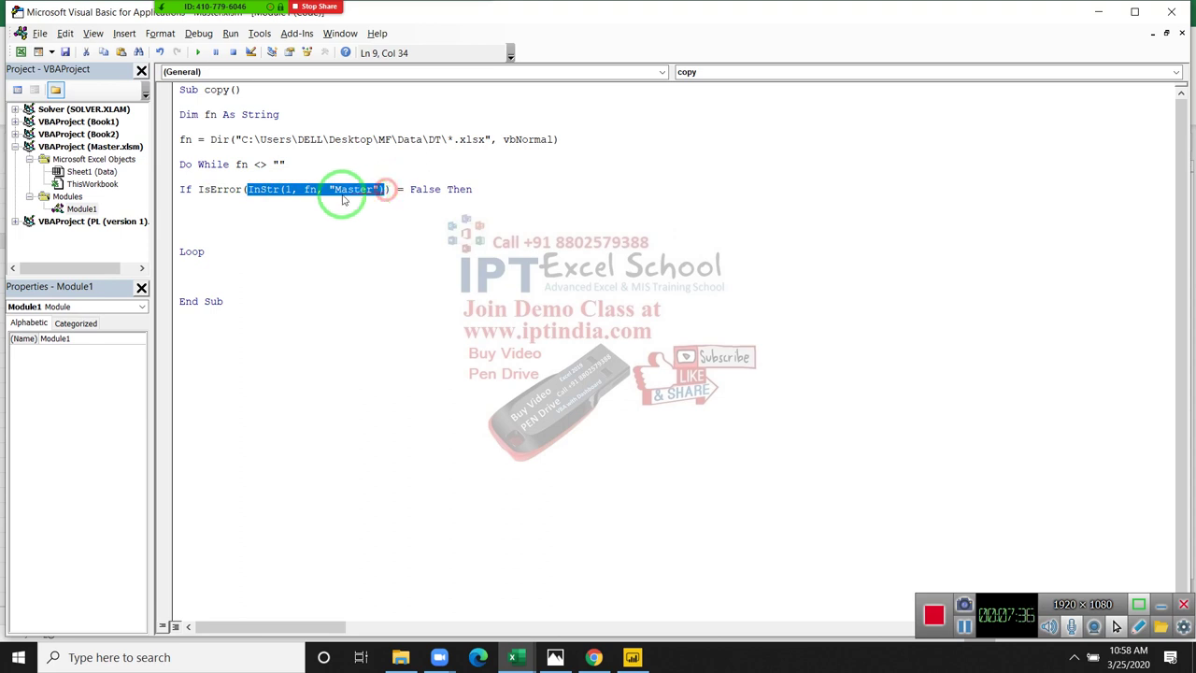
left_click(240, 211)
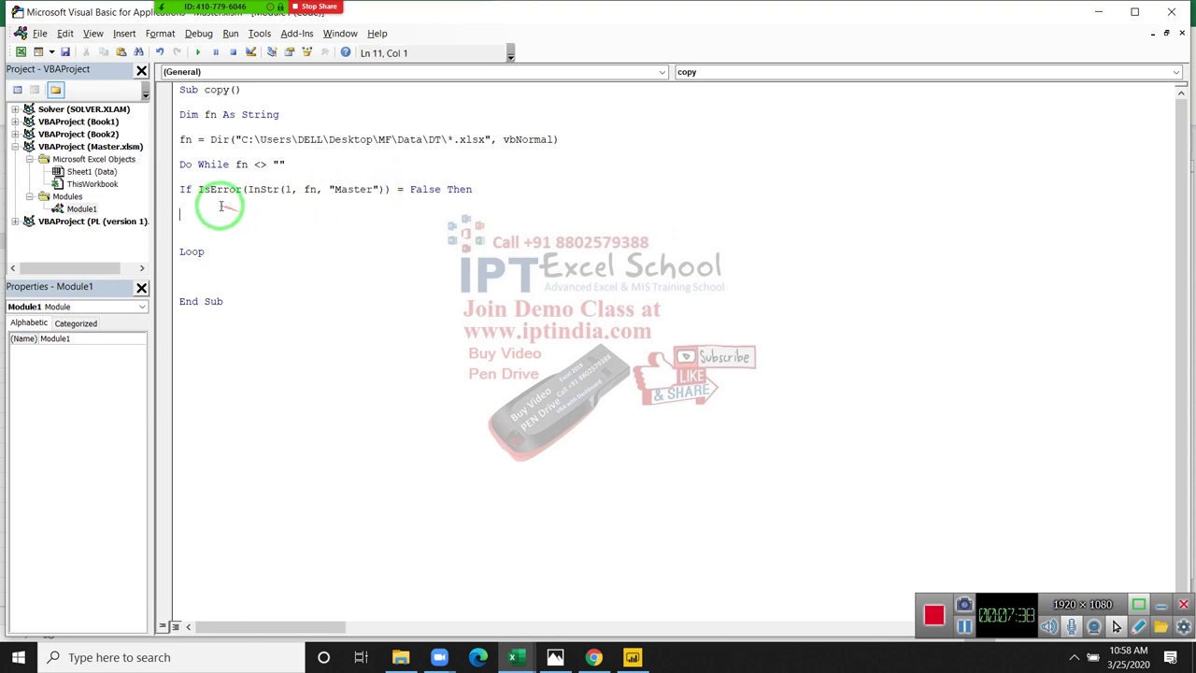
left_click(218, 203)
double_click(230, 190)
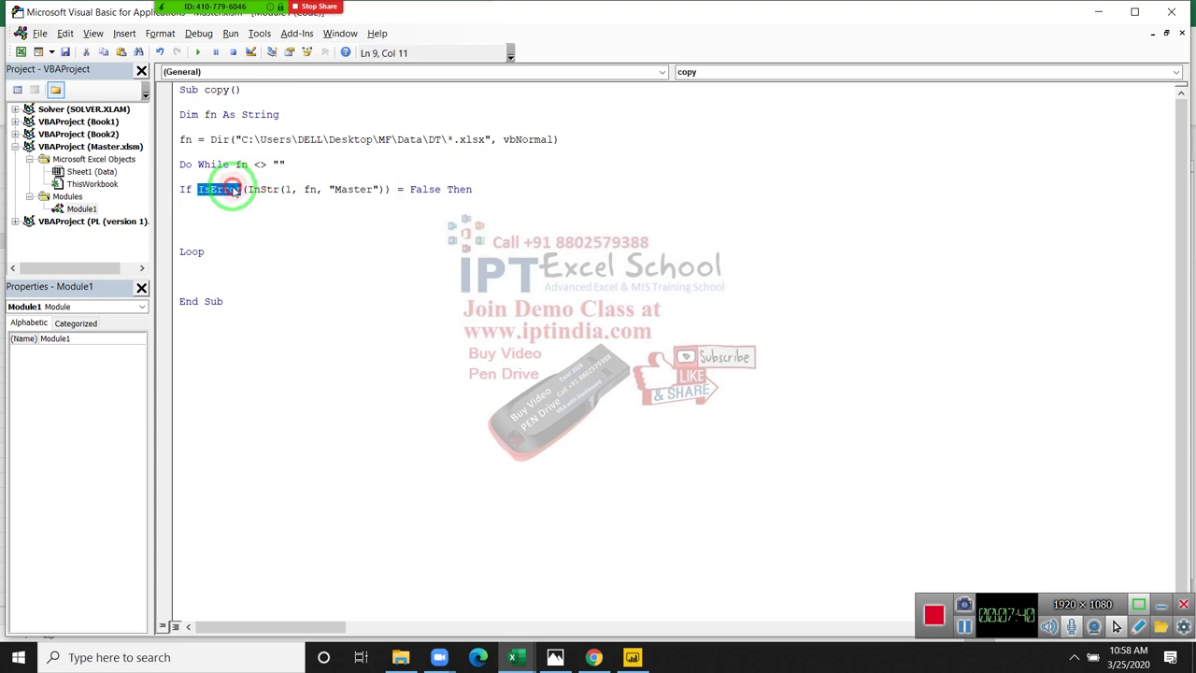
key("Delete")
key("Delete")
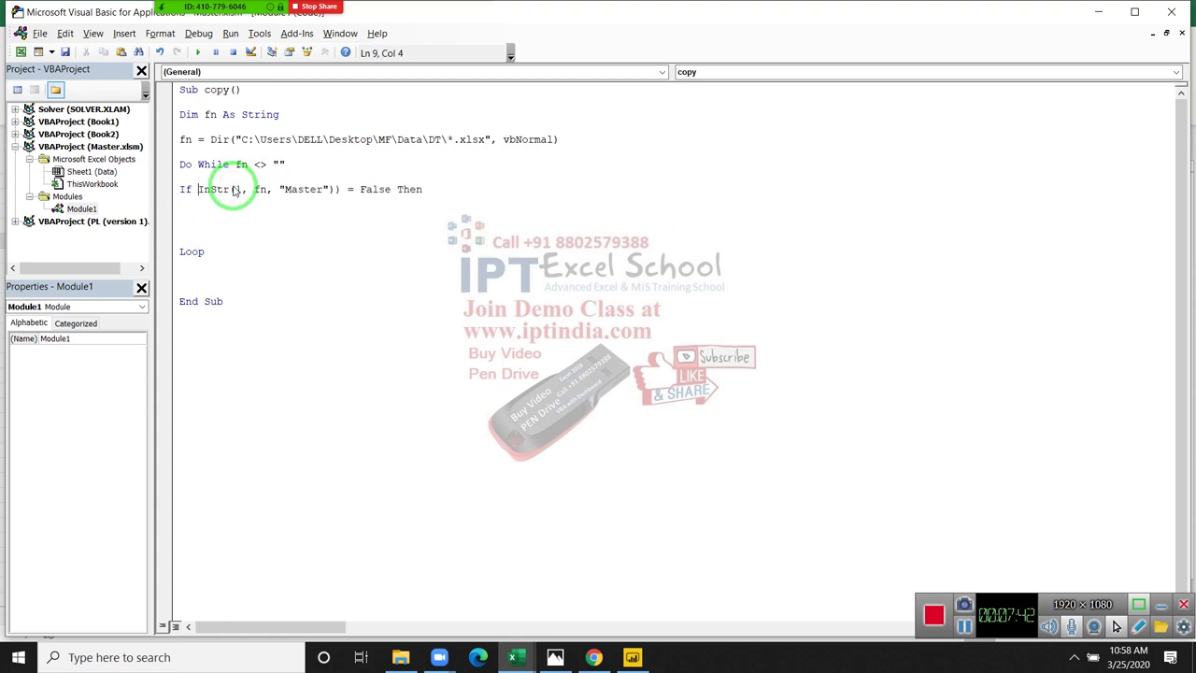
Step: Remove the leftover parentheses and the "= False" comparison from the If line
left_click(335, 189)
key("BackSpace")
left_click_drag(335, 189, 398, 187)
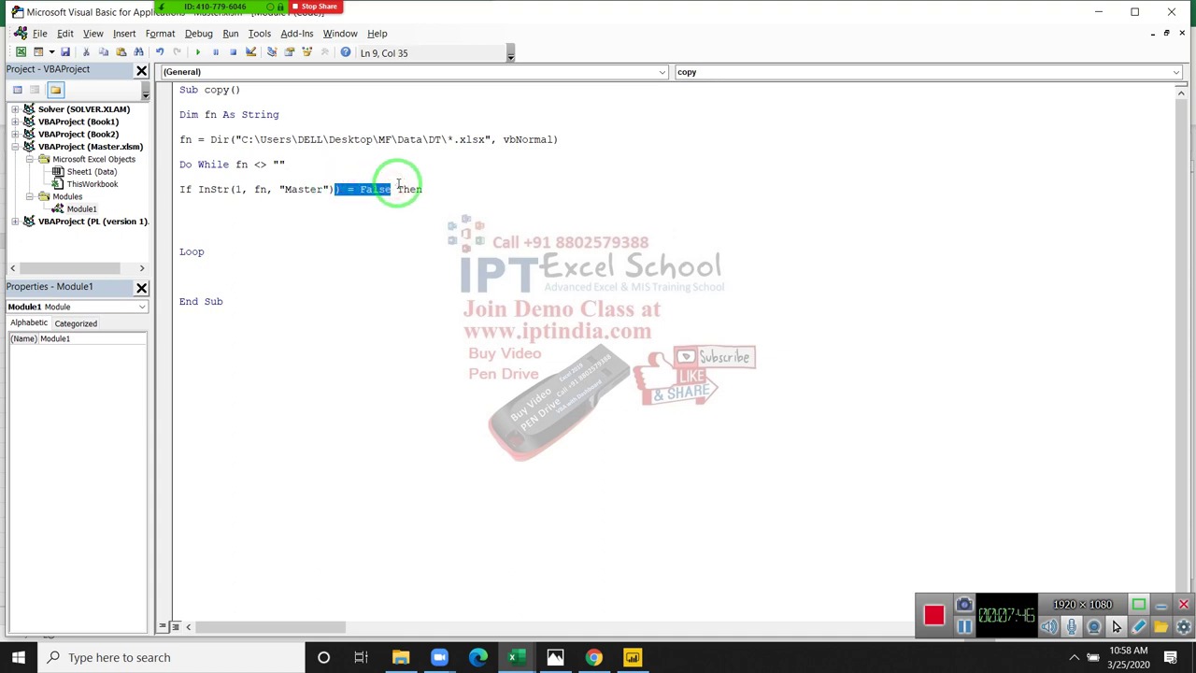
key("Delete")
left_click(272, 216)
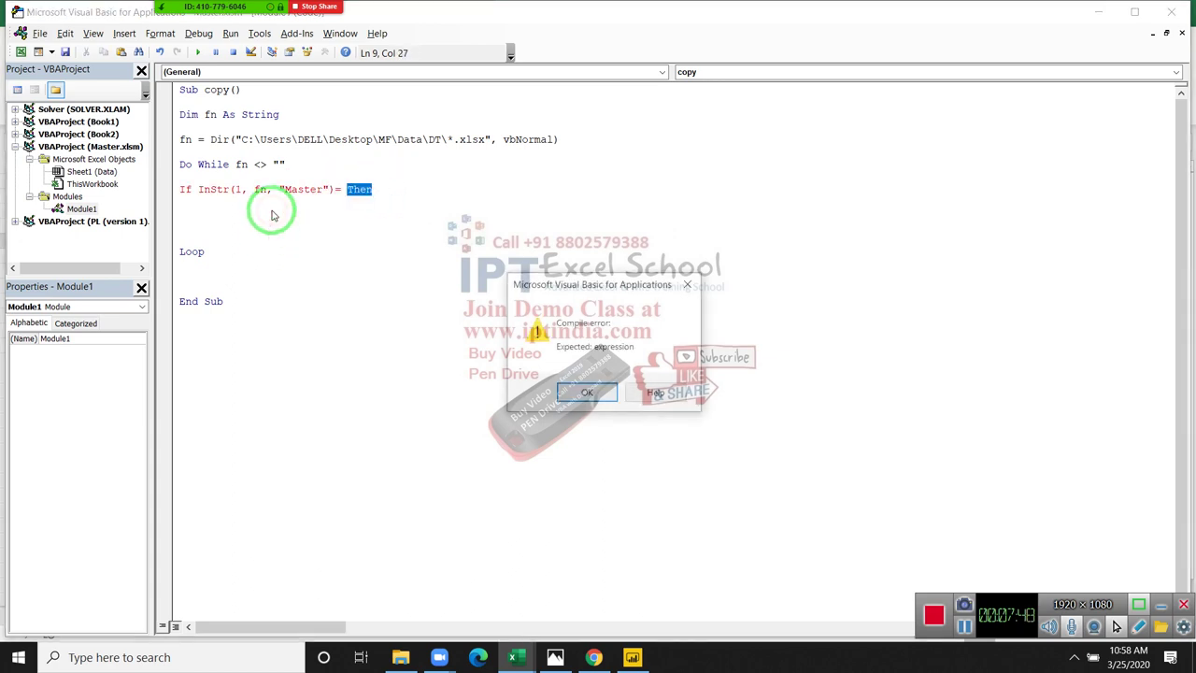
Step: Dismiss the compile error and restore "= 0" before Then, starting a new line
key("Return")
left_click(344, 189)
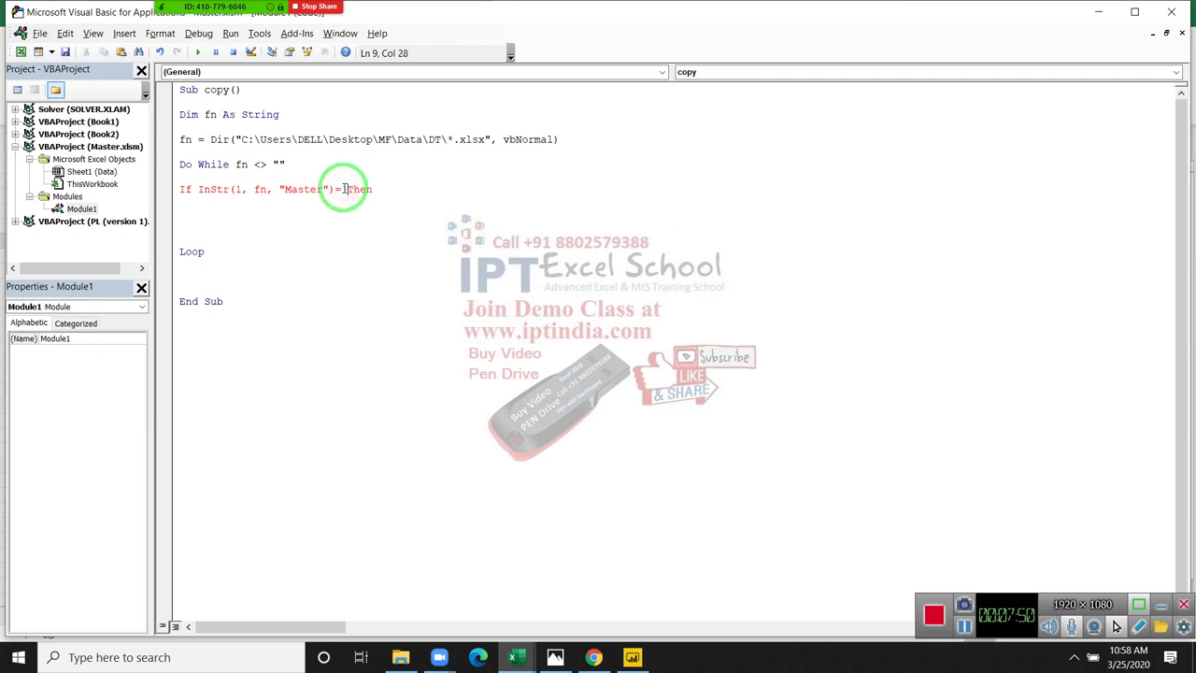
type("0")
left_click(197, 203)
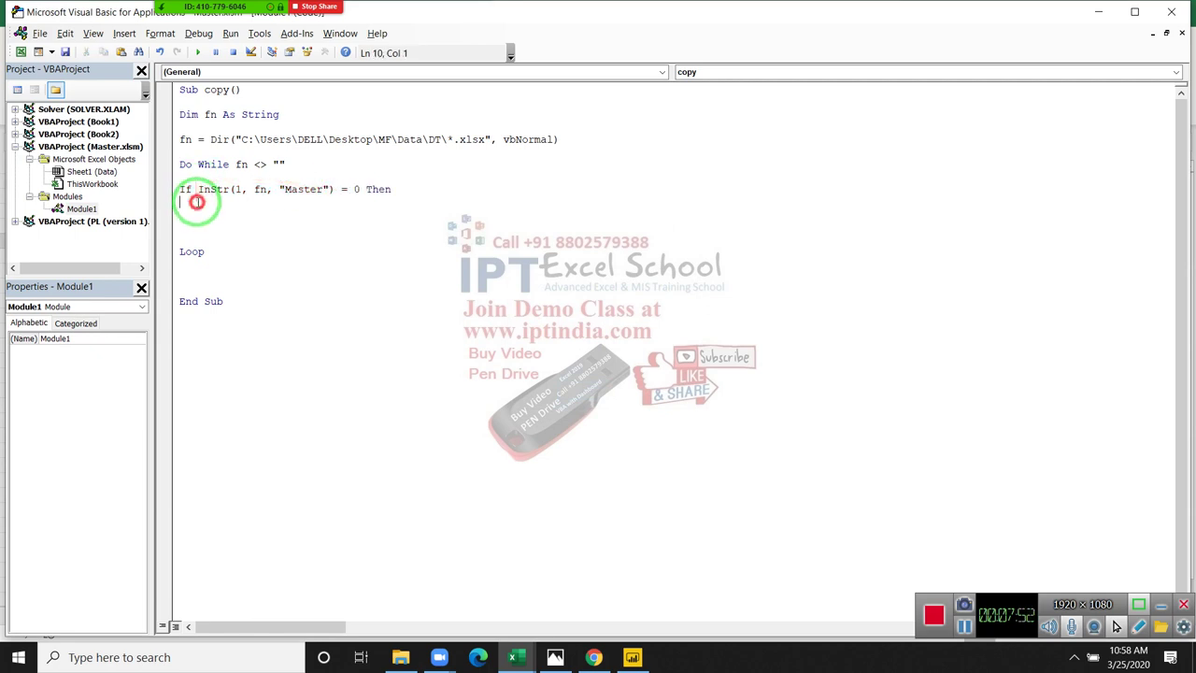
Step: Add Workbooks.Open with the DT folder path copied from the Dir line, joined with & fn
type("workboo")
type("ks.Op")
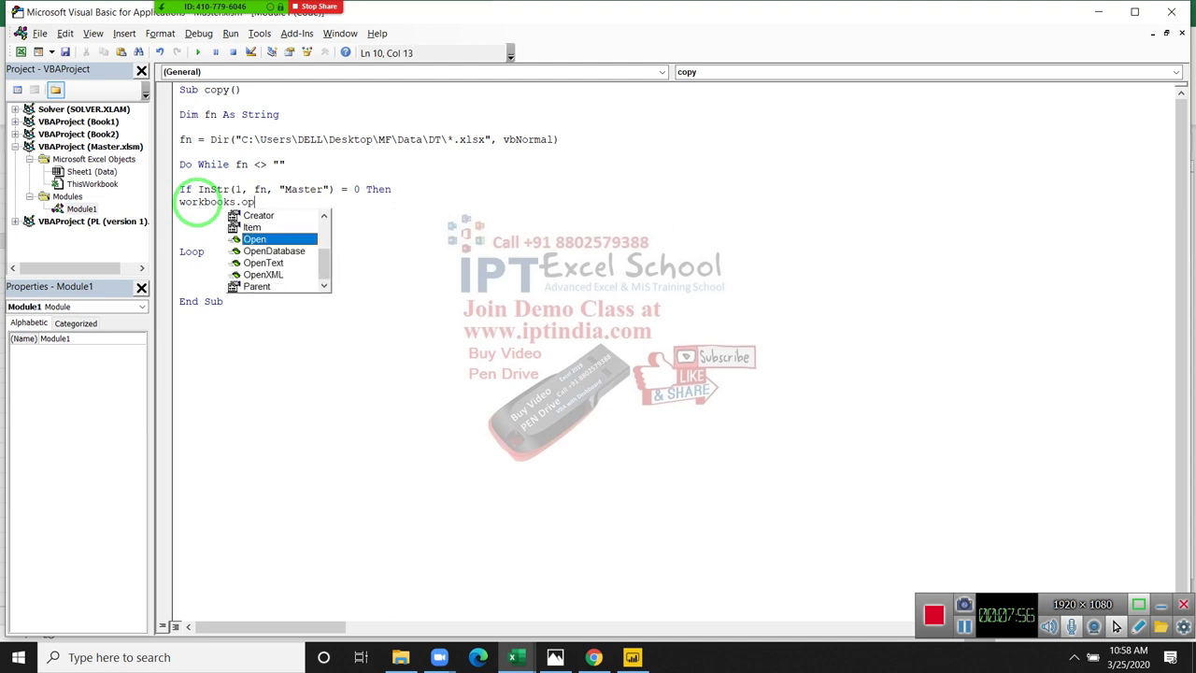
key("Tab")
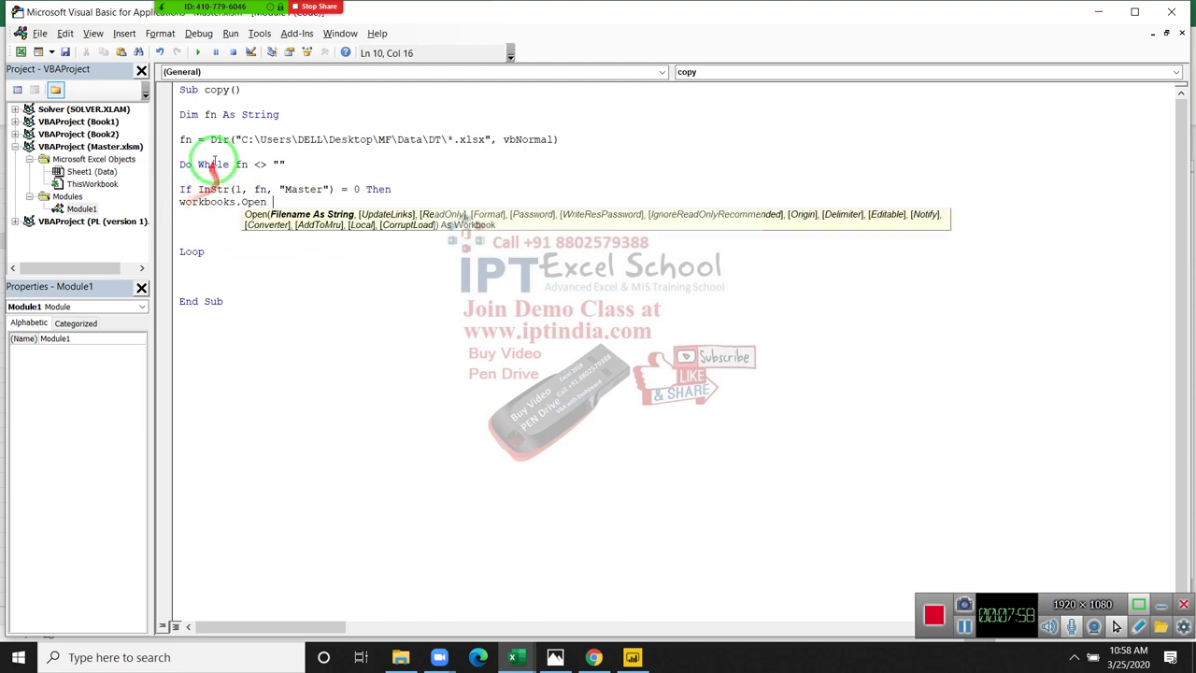
left_click_drag(235, 140, 443, 138)
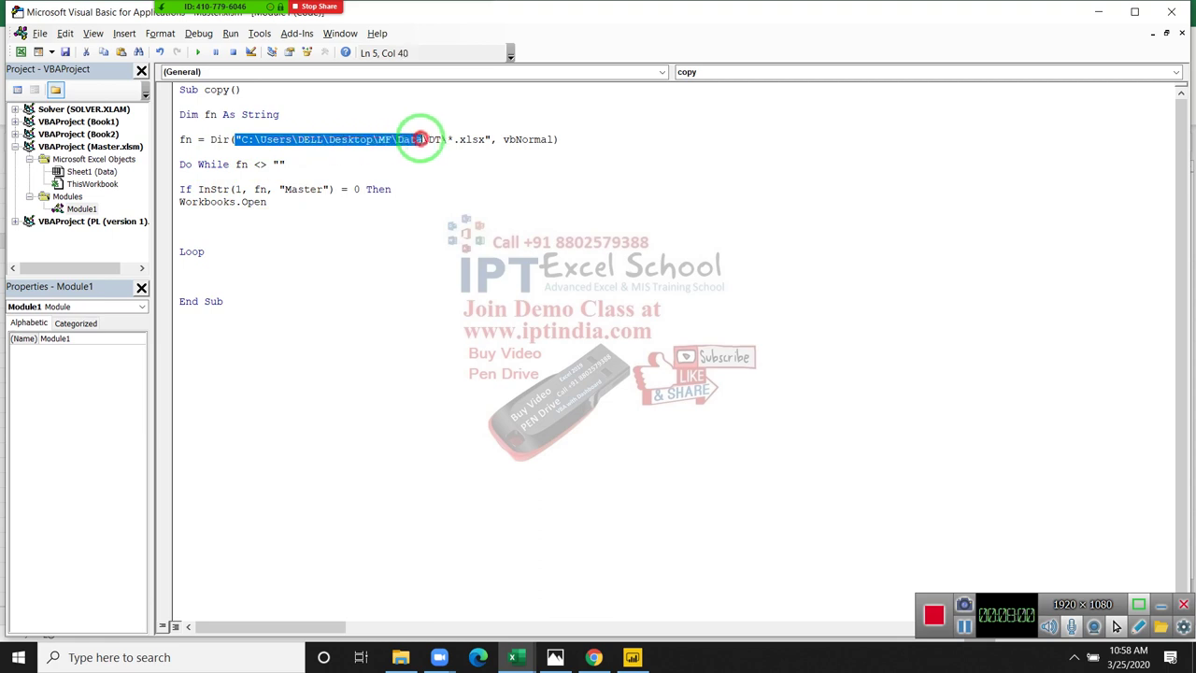
key("ctrl+c")
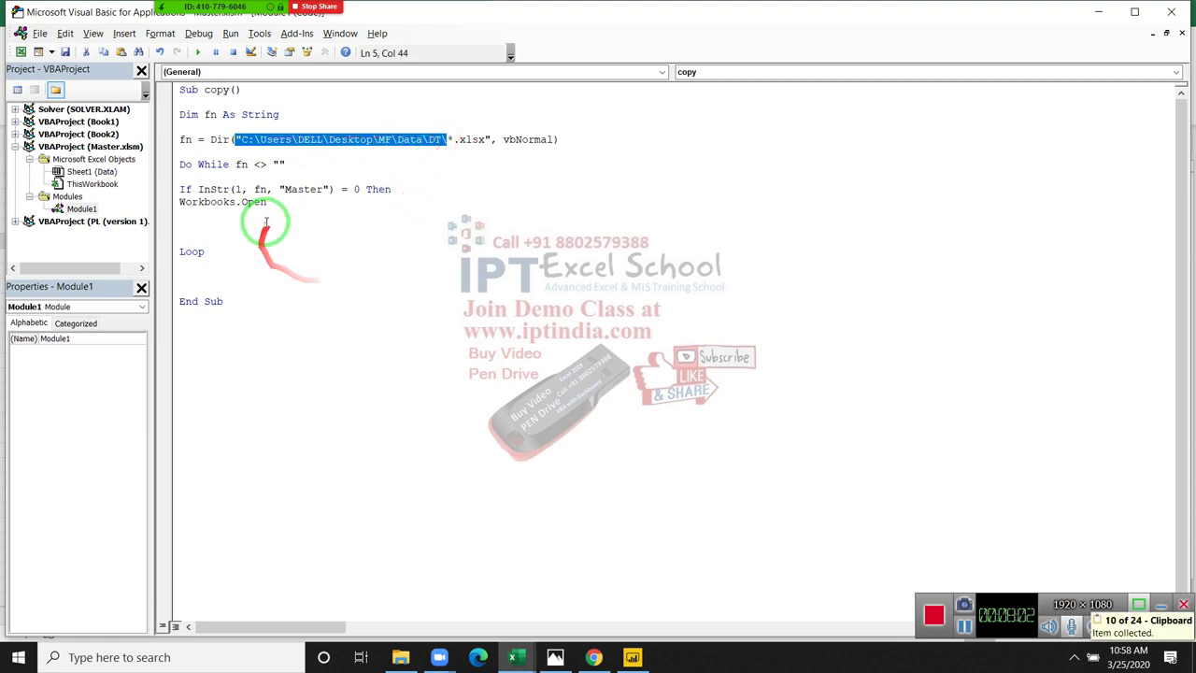
left_click(275, 202)
key("ctrl+v")
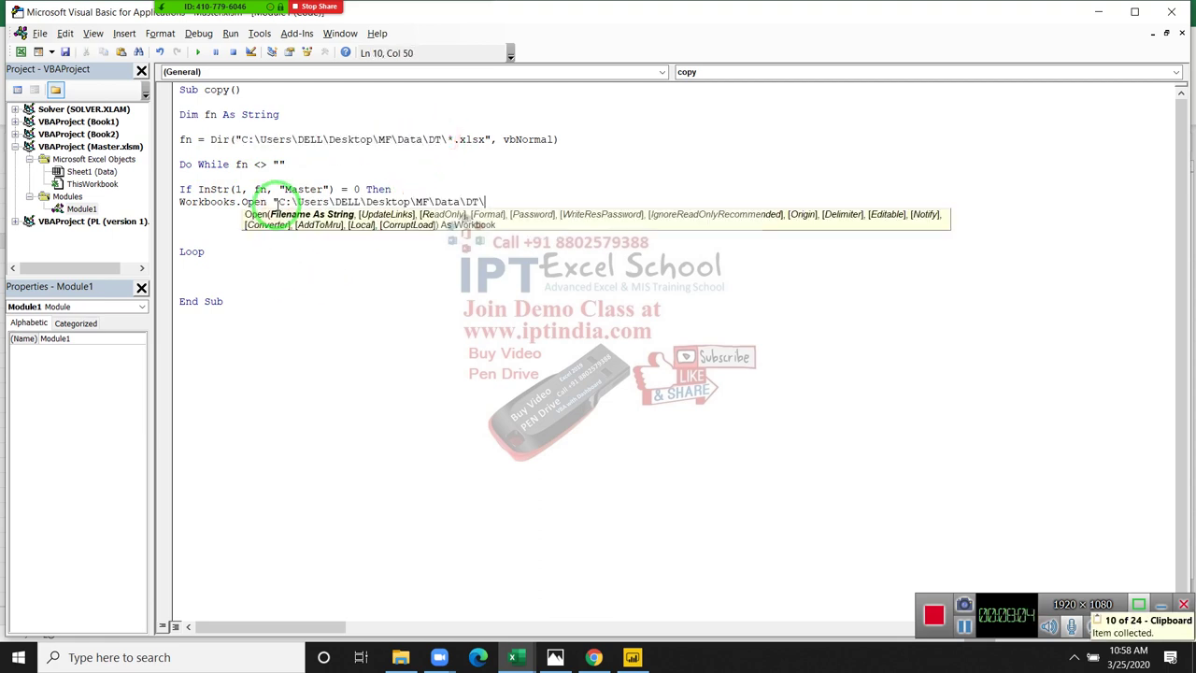
type("\" & ")
type("f")
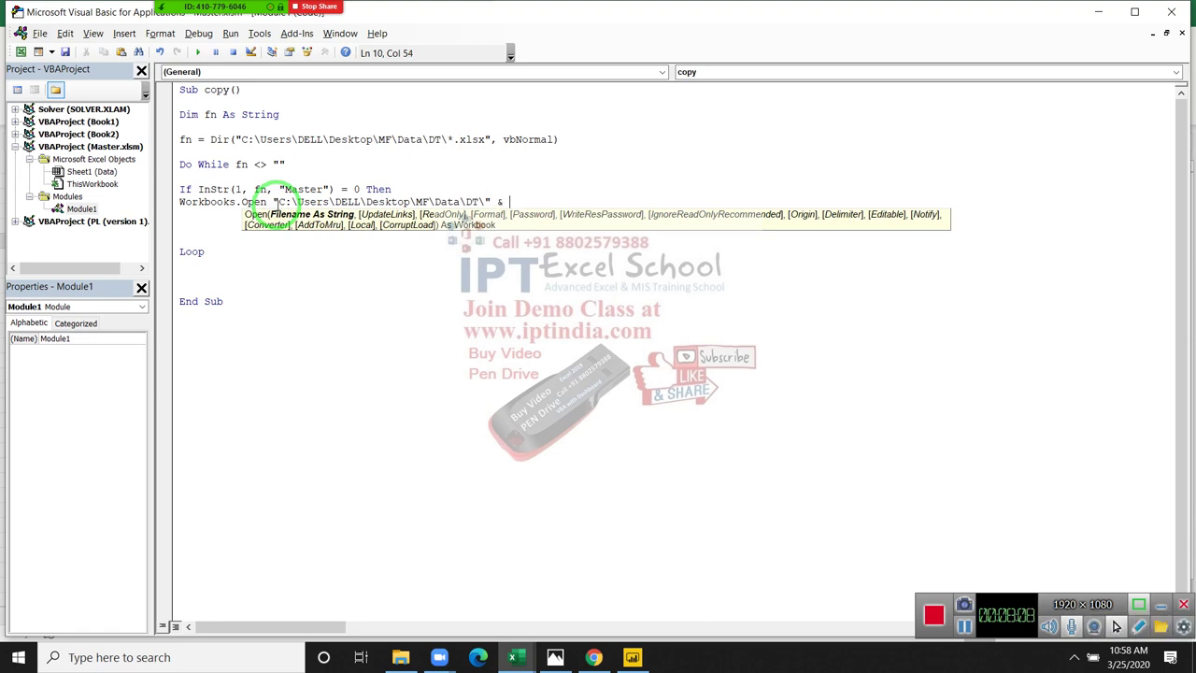
type("n")
Step: Add a Sheets(1).Select line below the Workbooks.Open line
left_click(277, 211)
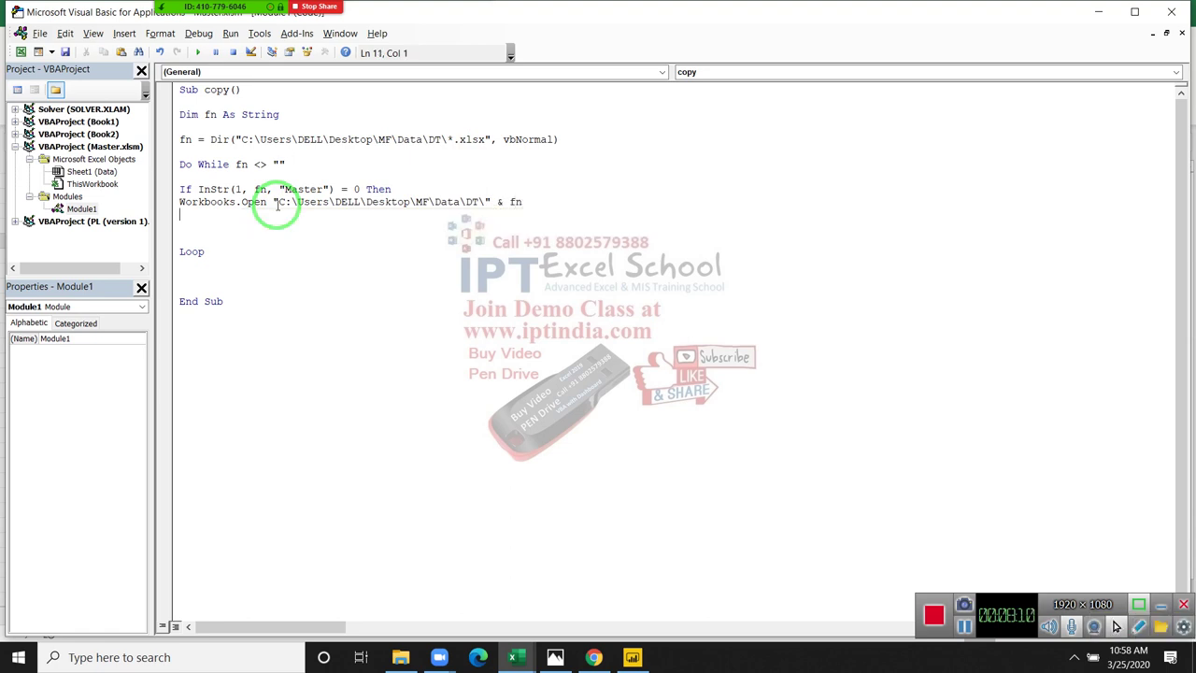
type("sheets")
type("().Selec")
type("t")
key("Return")
type("range")
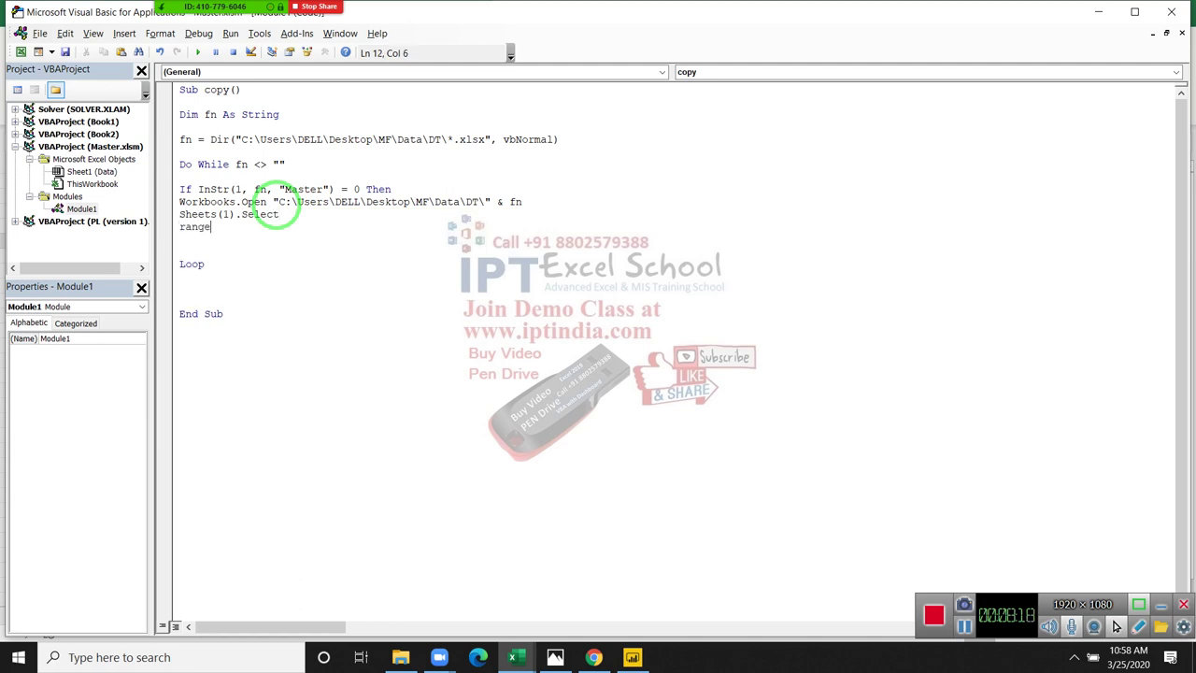
Step: Add Range("A1").CurrentRegion.Copy after Sheets(1).Select and insert a blank line below Dim
type("(\"A1")
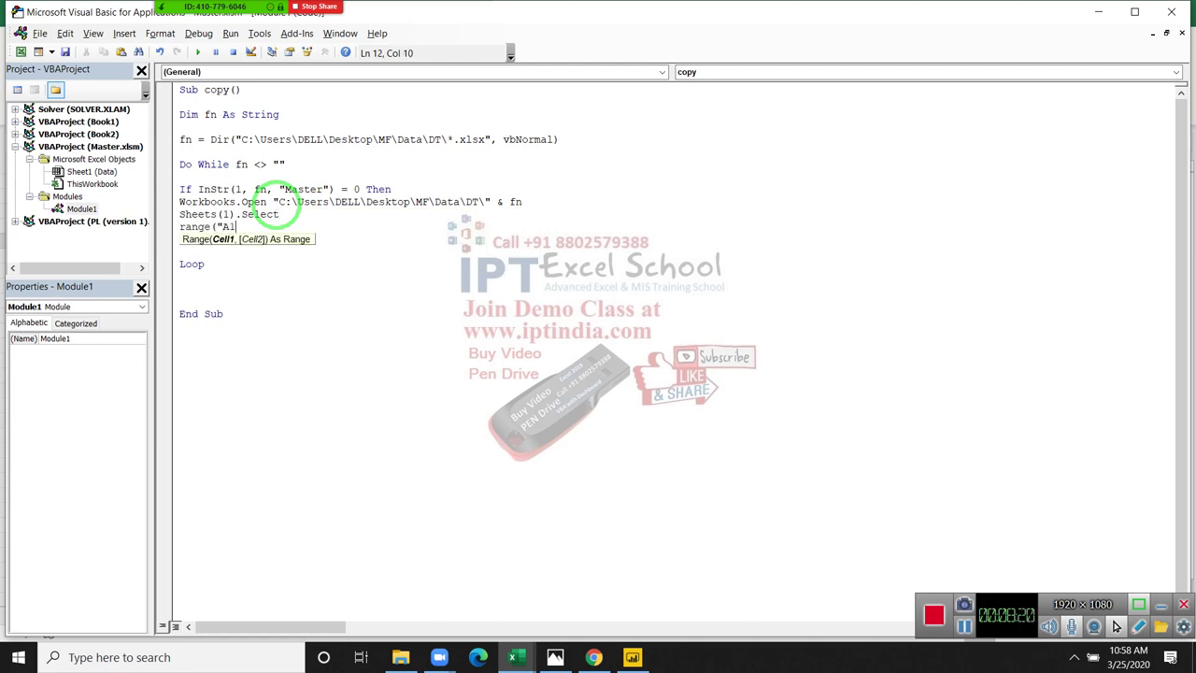
type("\")")
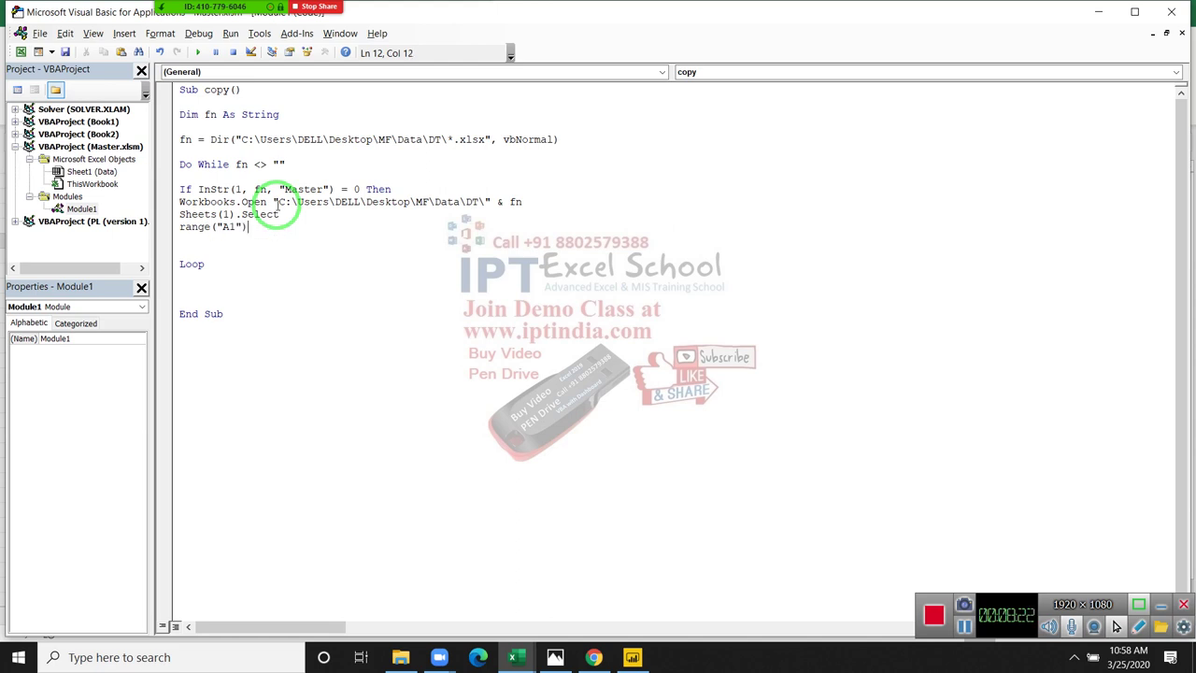
type(".")
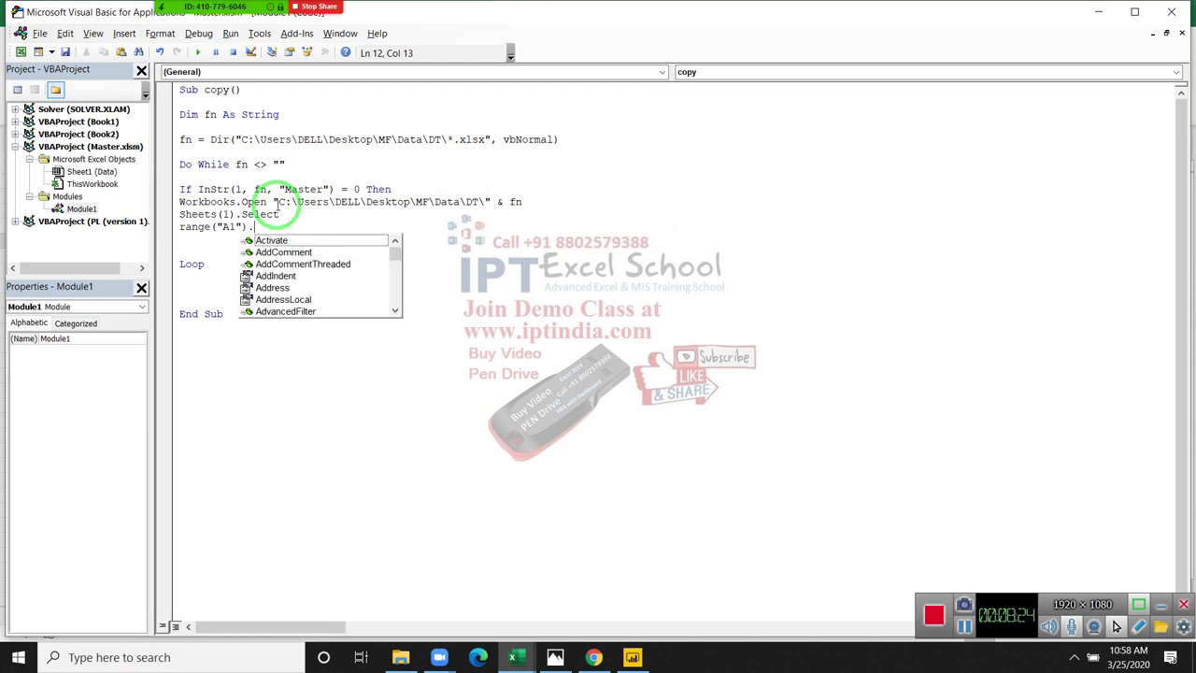
type("c")
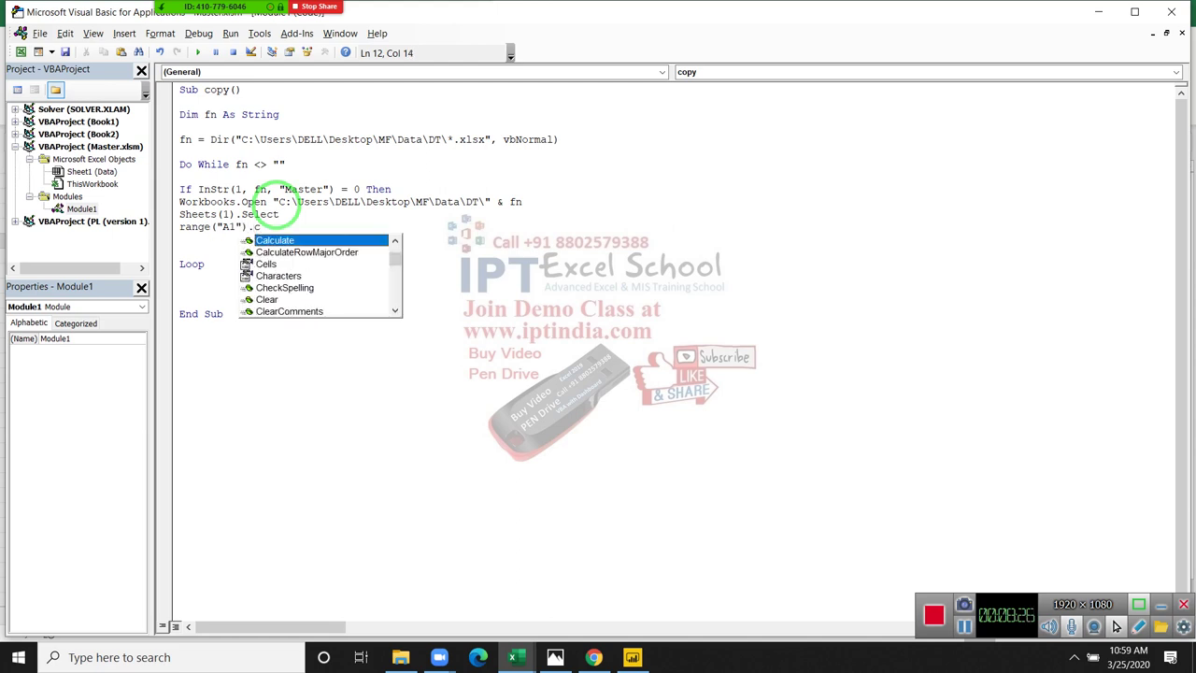
type("op")
key("BackSpace")
key("BackSpace")
key("BackSpace")
key("BackSpace")
type("cu")
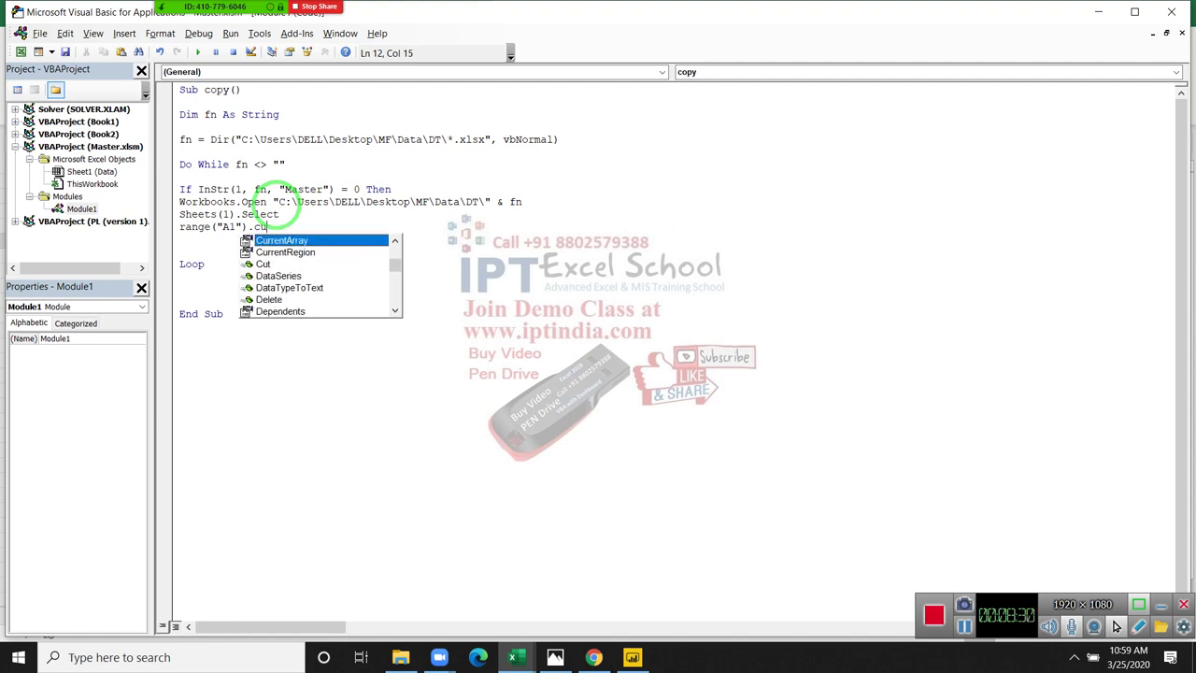
key("Down")
key("Tab")
type(".c")
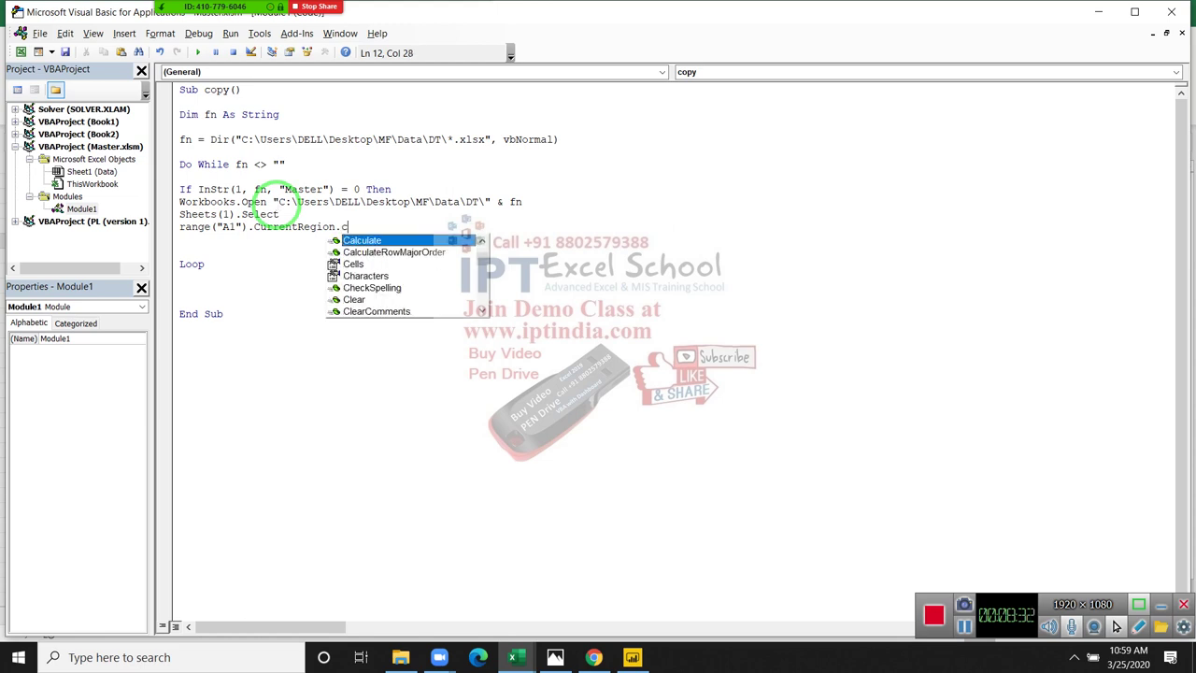
type("opy")
key("Tab")
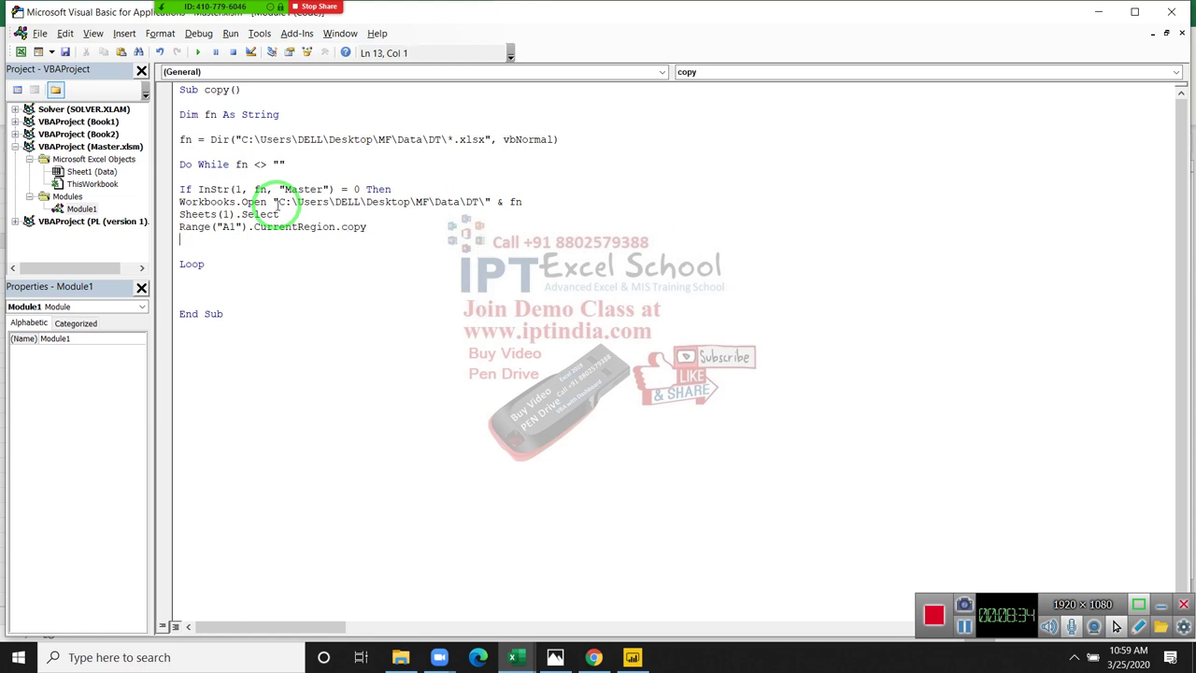
left_click(186, 128)
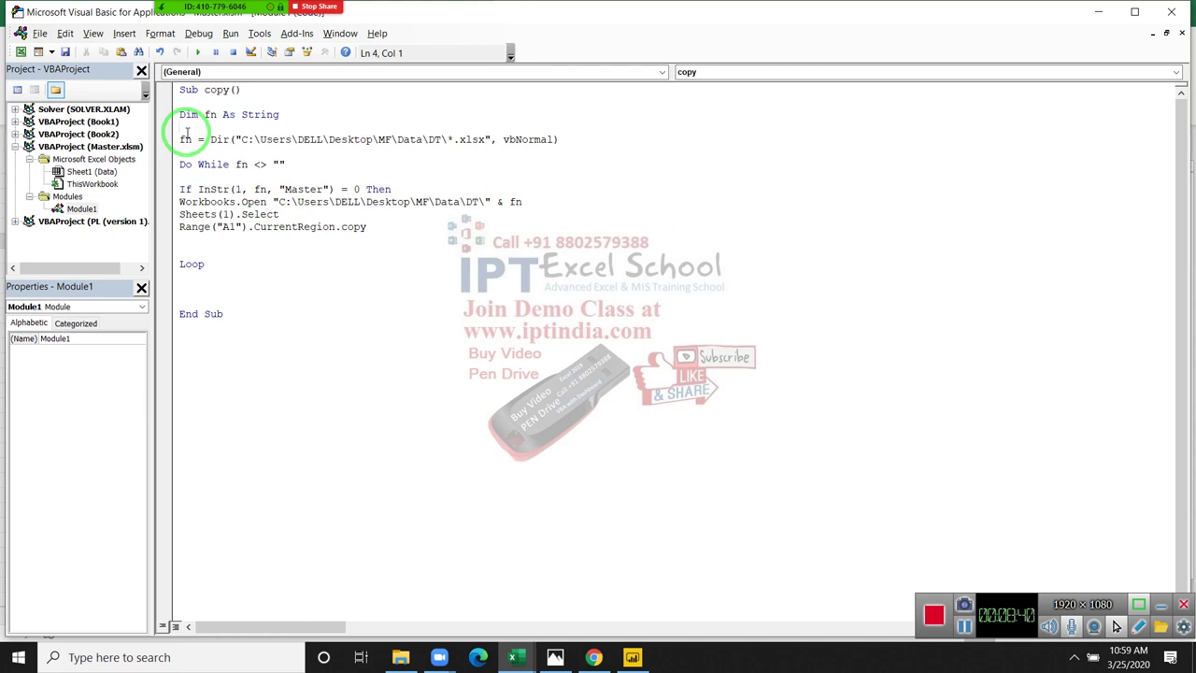
key("Return")
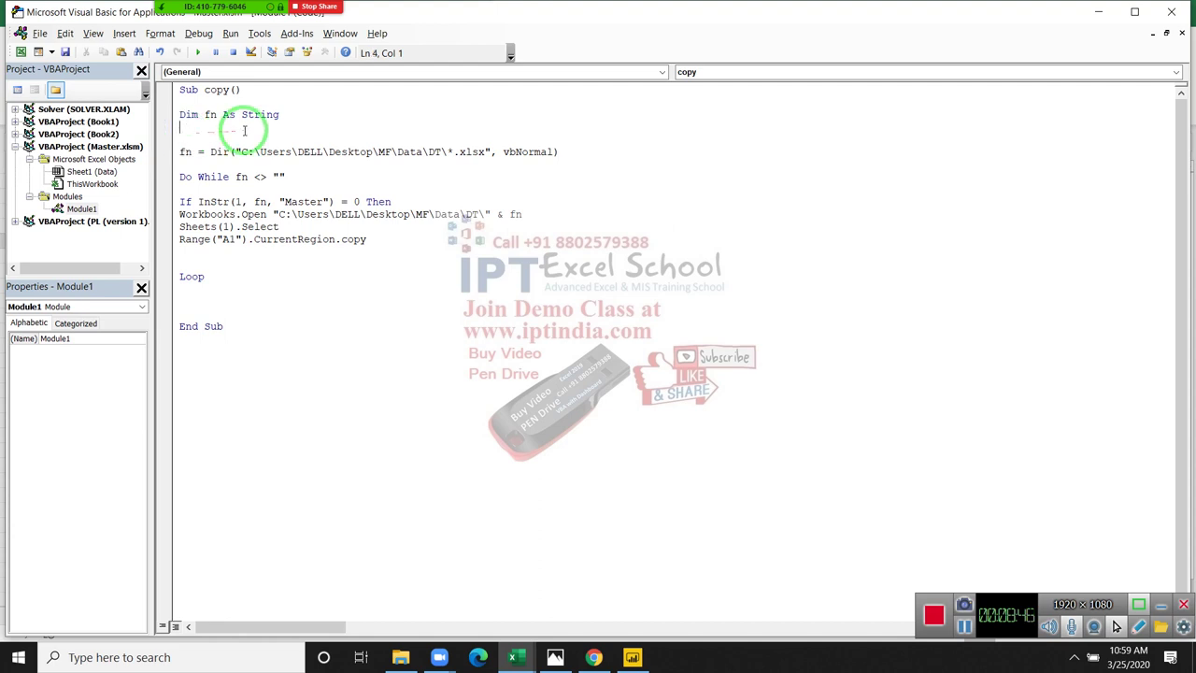
Step: Add af to the Dim line after fn and set af = ActiveWorkbook.Name above the Dir line
left_click(219, 115)
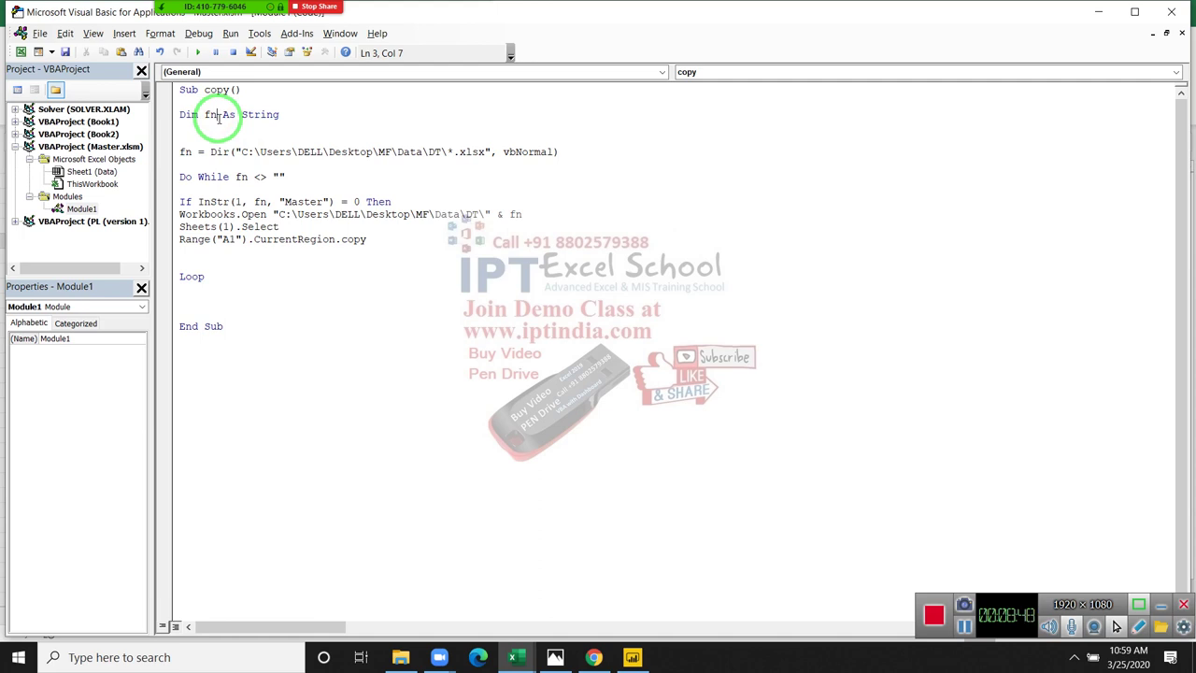
type(", af")
left_click(214, 135)
type("af=")
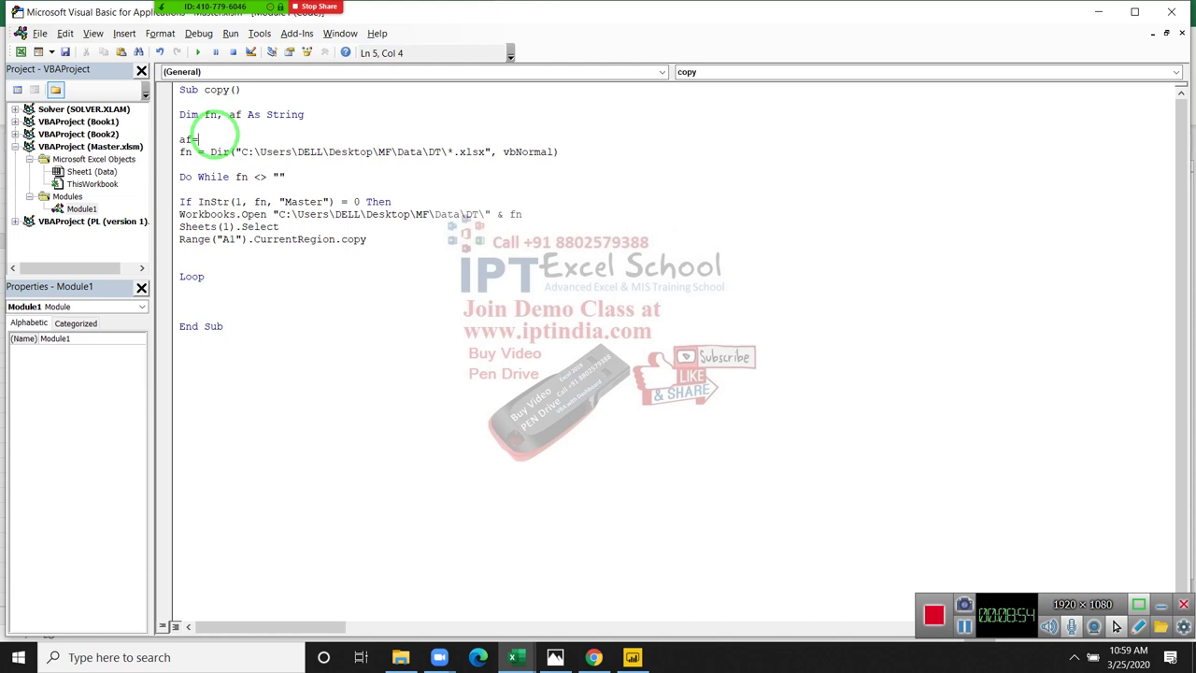
type("activewor")
type("kbook")
type(".Name")
left_click_drag(222, 140, 245, 204)
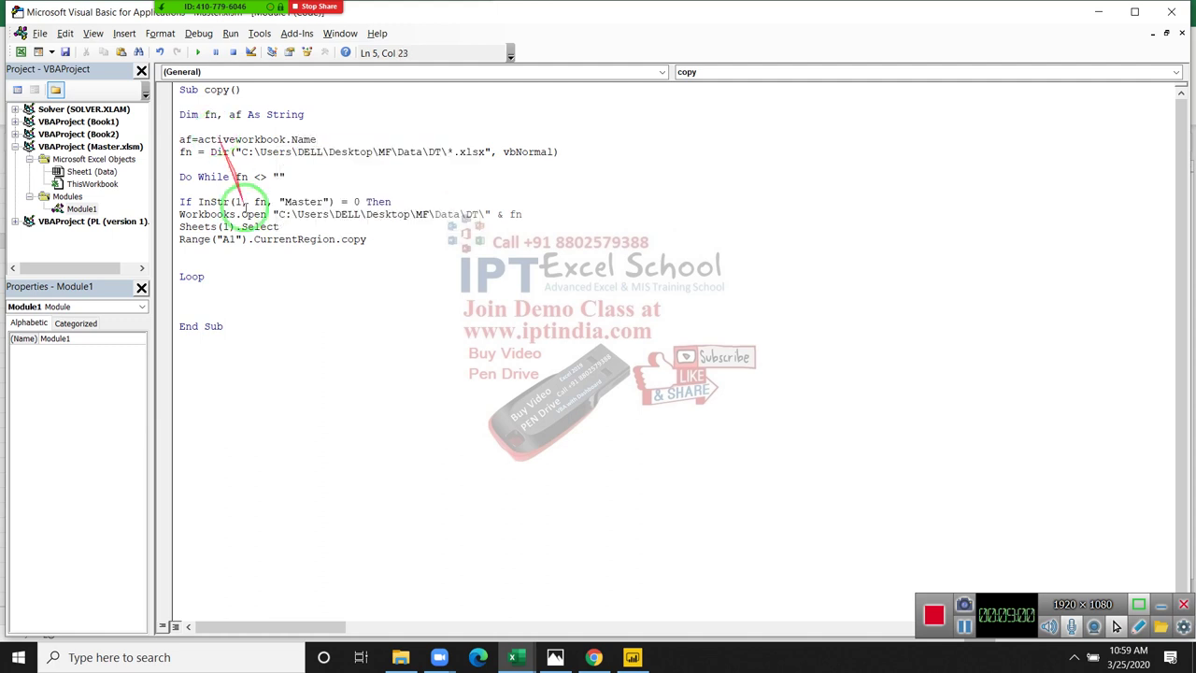
left_click(224, 249)
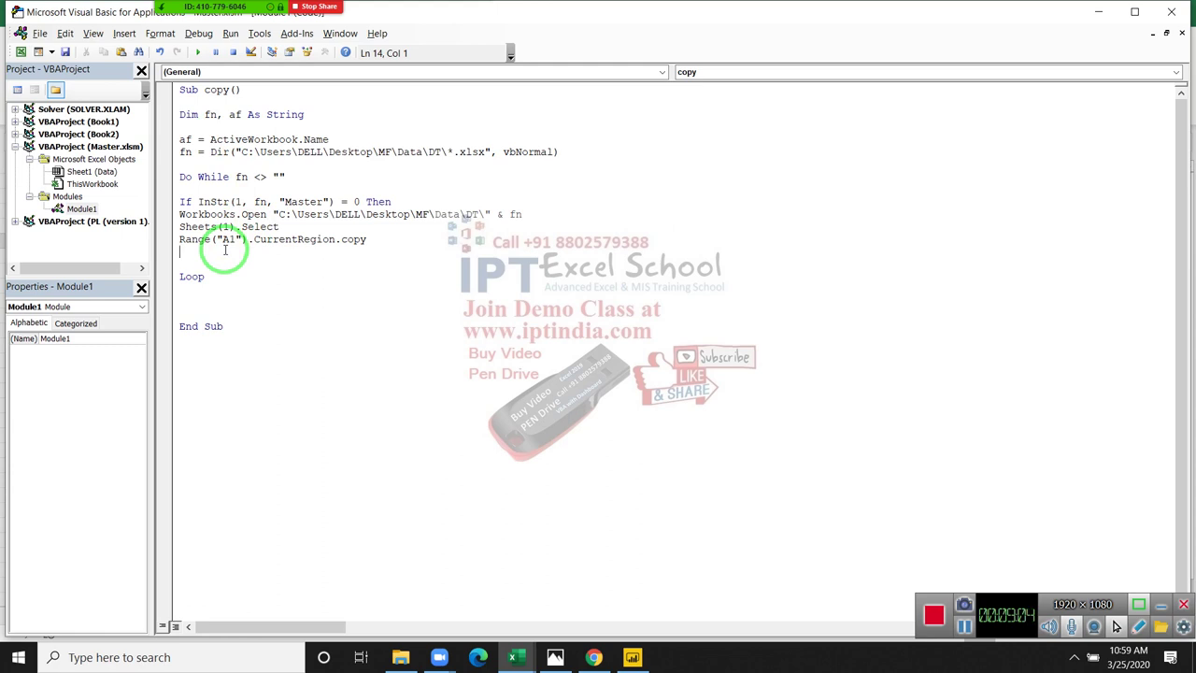
Step: Write Range("A65000").End(xlUp).Offset(1,0).PasteSpecial on the line below the copy statement
type("range")
type("(\"A65")
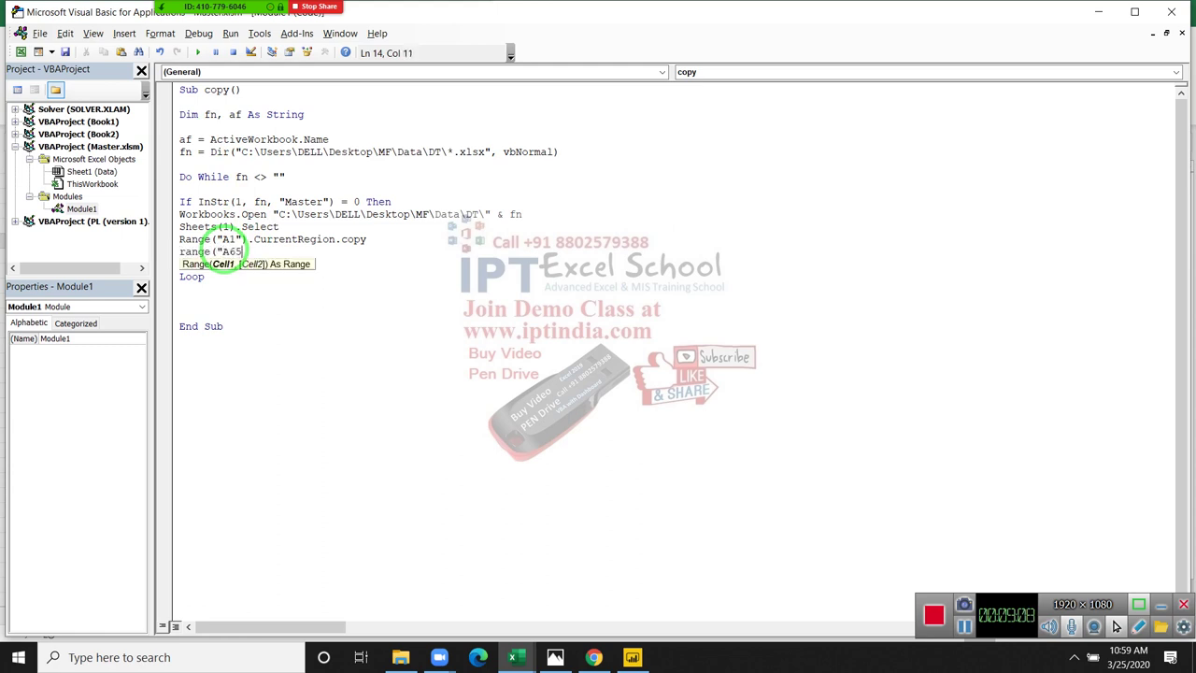
type("000")
type(").")
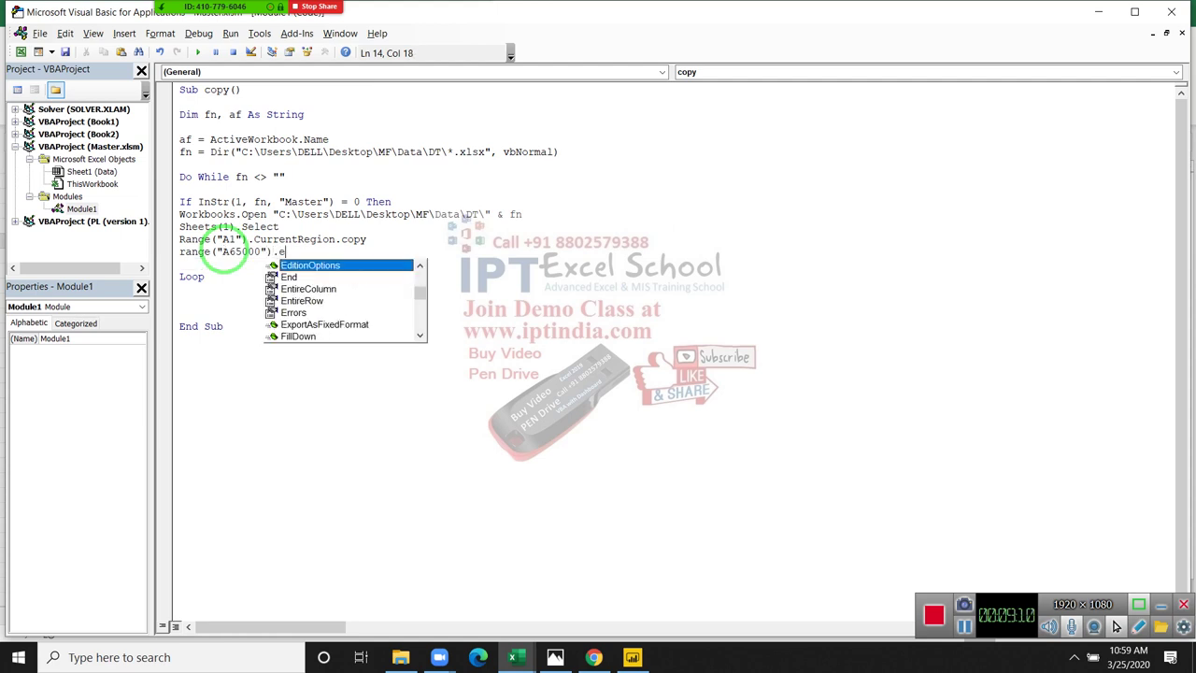
type("en")
key("Tab")
type("(xlu")
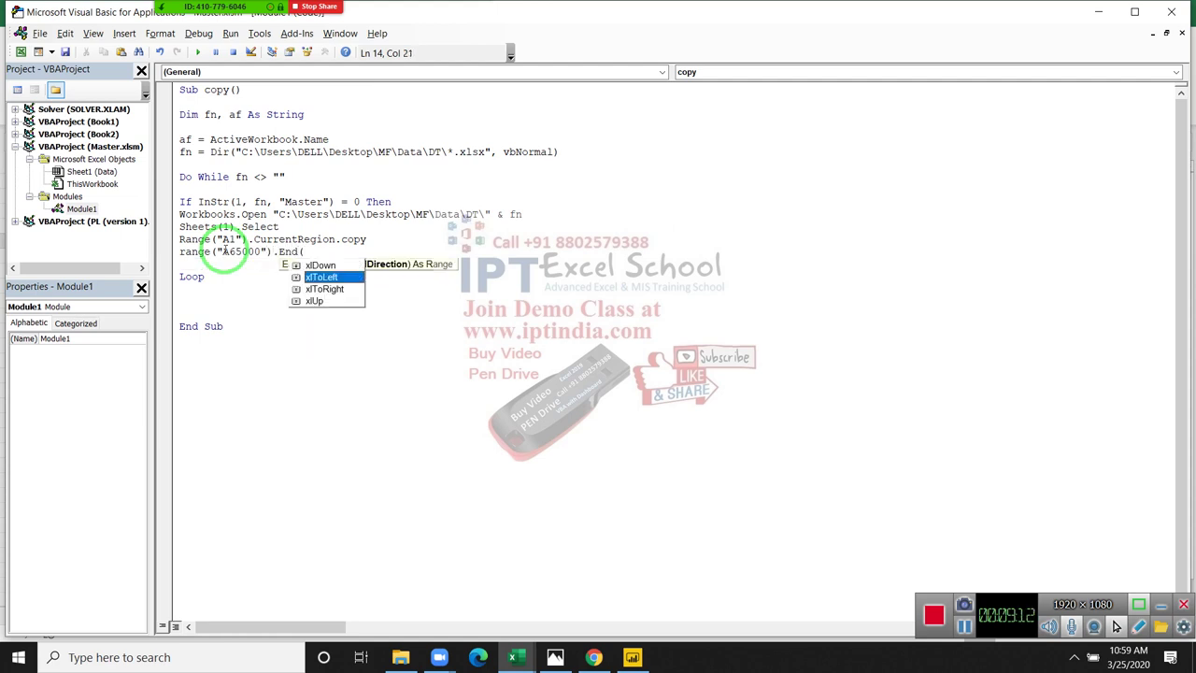
key("Tab")
type(")")
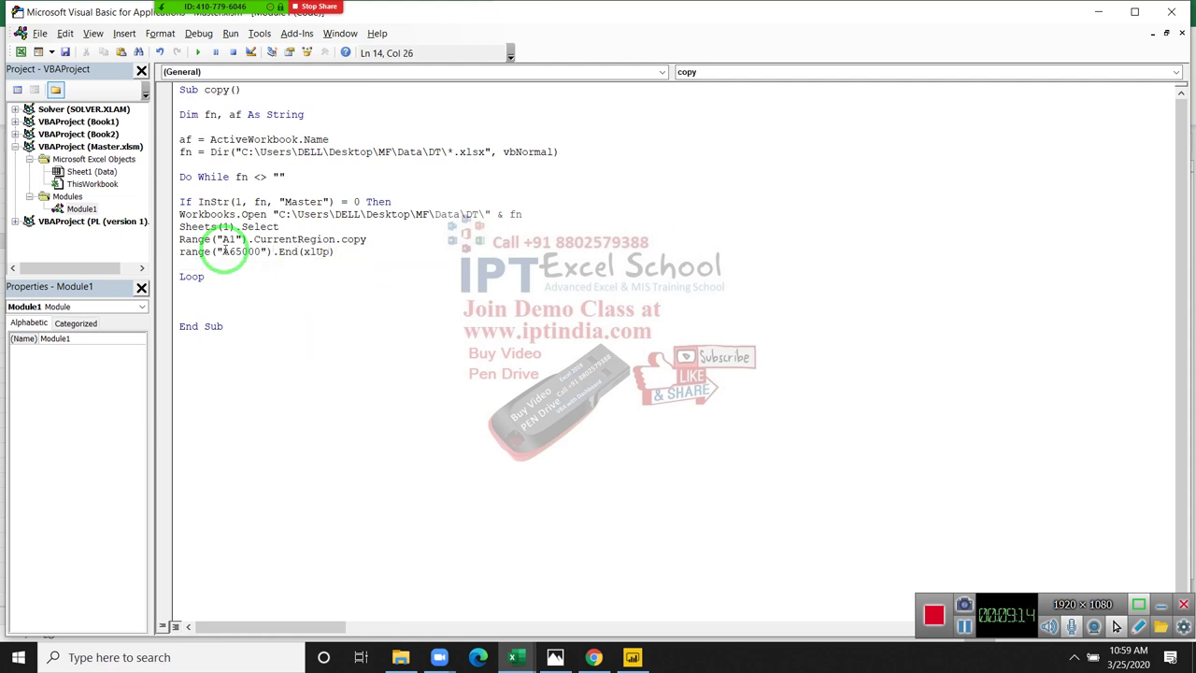
type(".of")
key("Tab")
type("(")
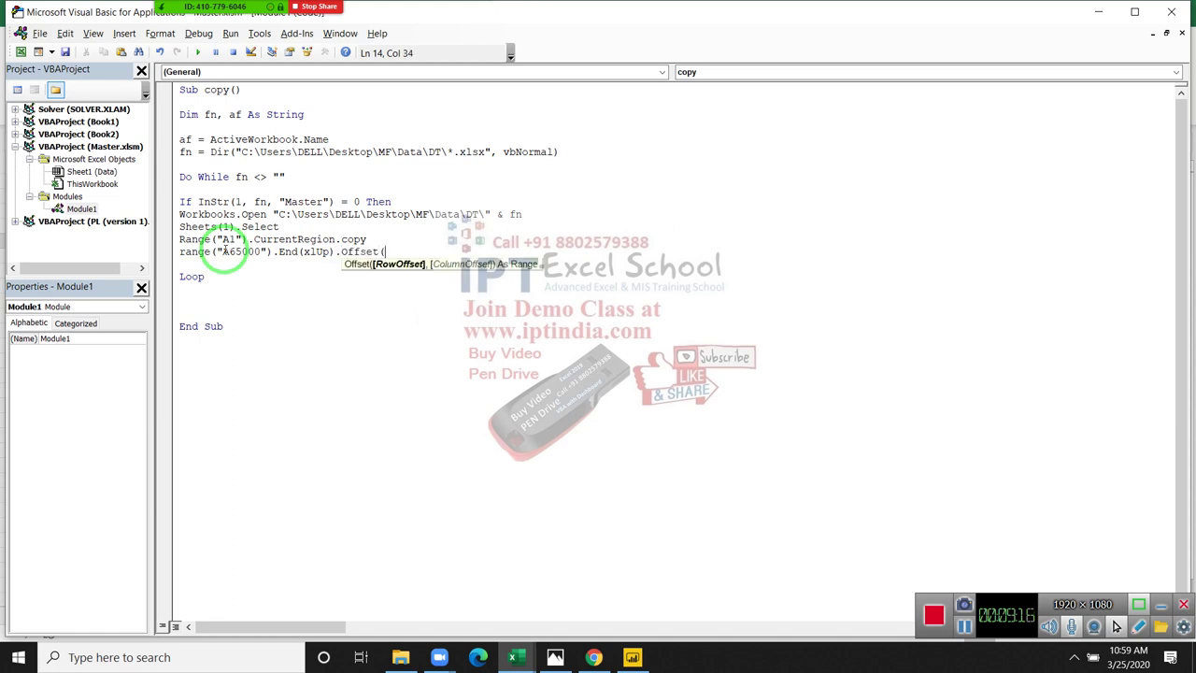
type("1,0")
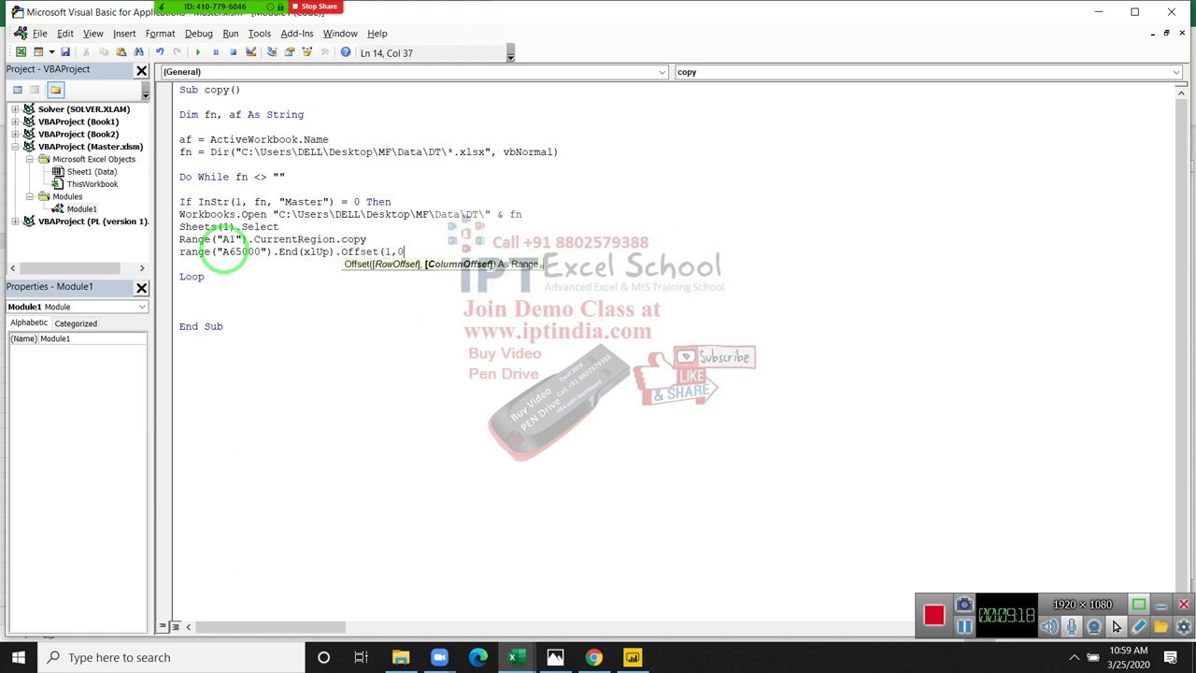
type(").p")
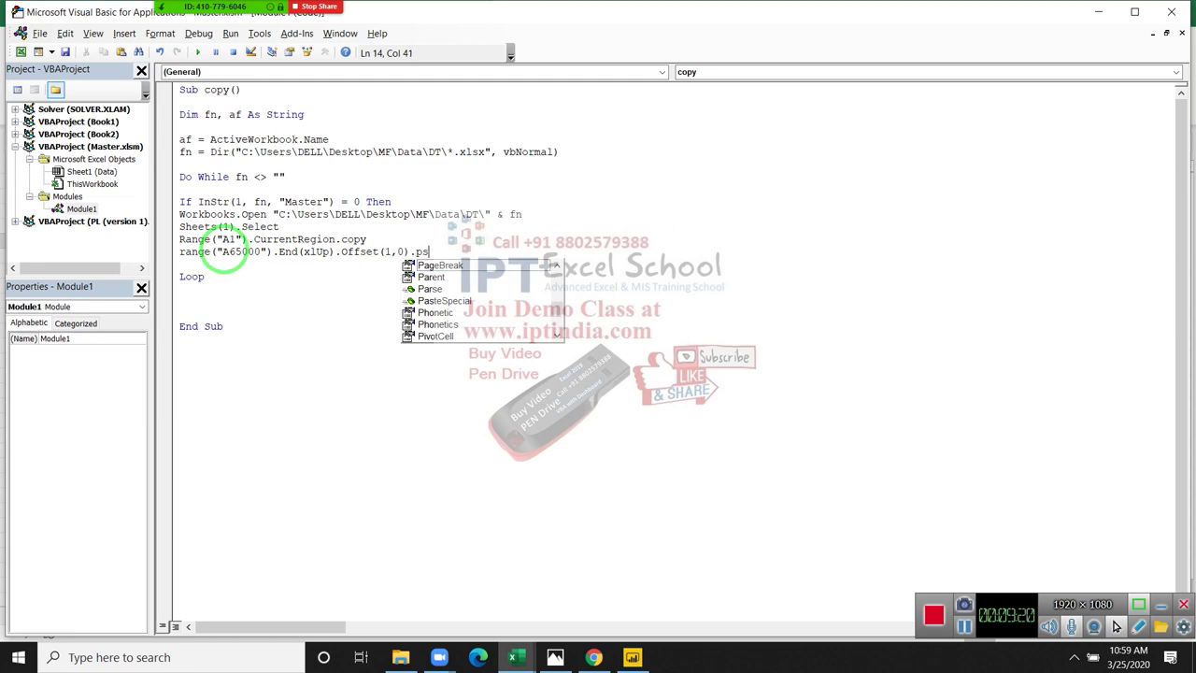
type("s")
key("Down")
key("Tab")
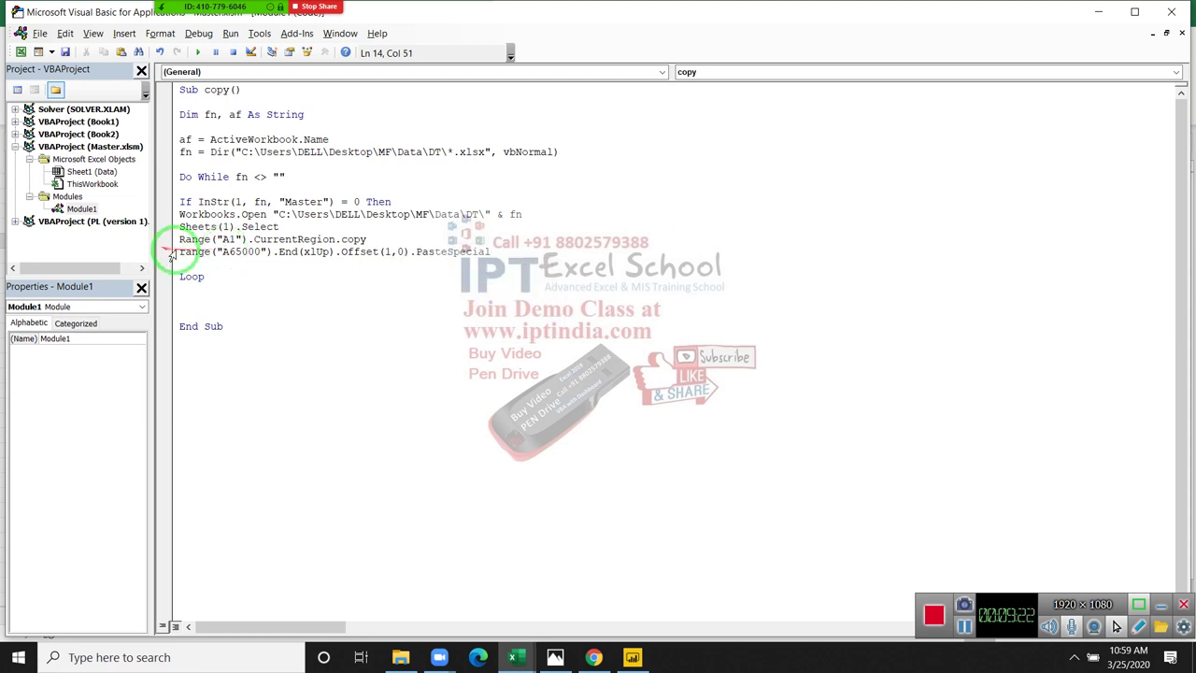
Step: Prefix the paste line with Workbooks(af).Sheets("Data") so it targets the master workbook
left_click(180, 251)
type("sheet")
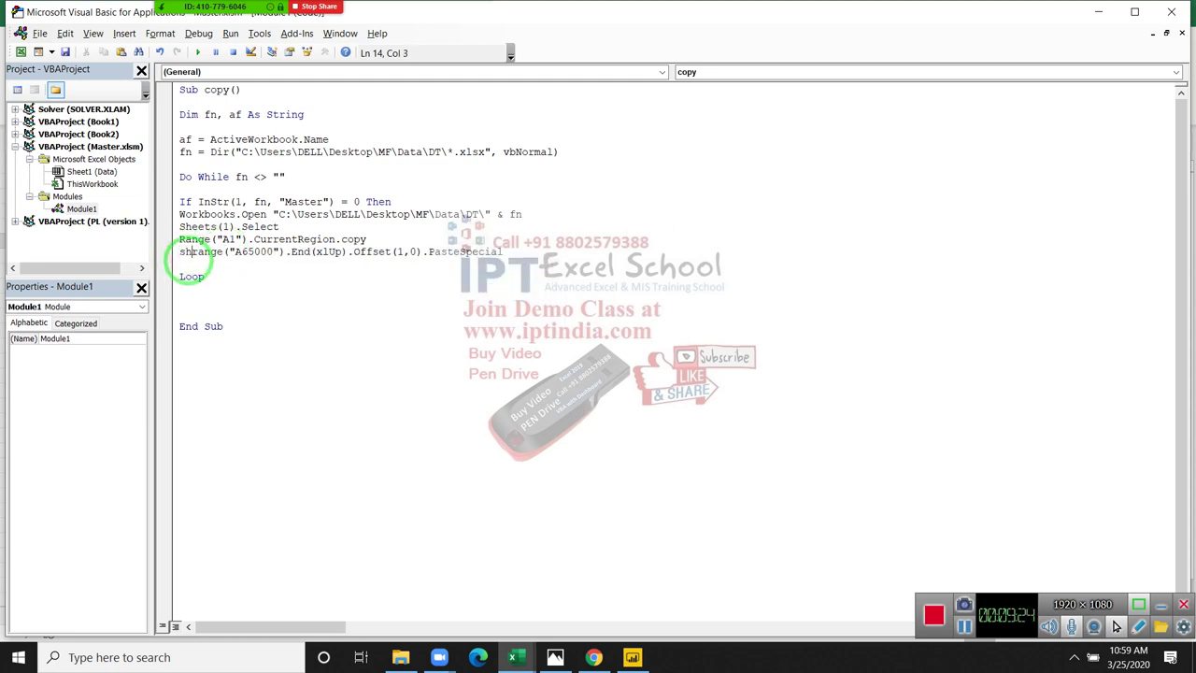
type("s(")
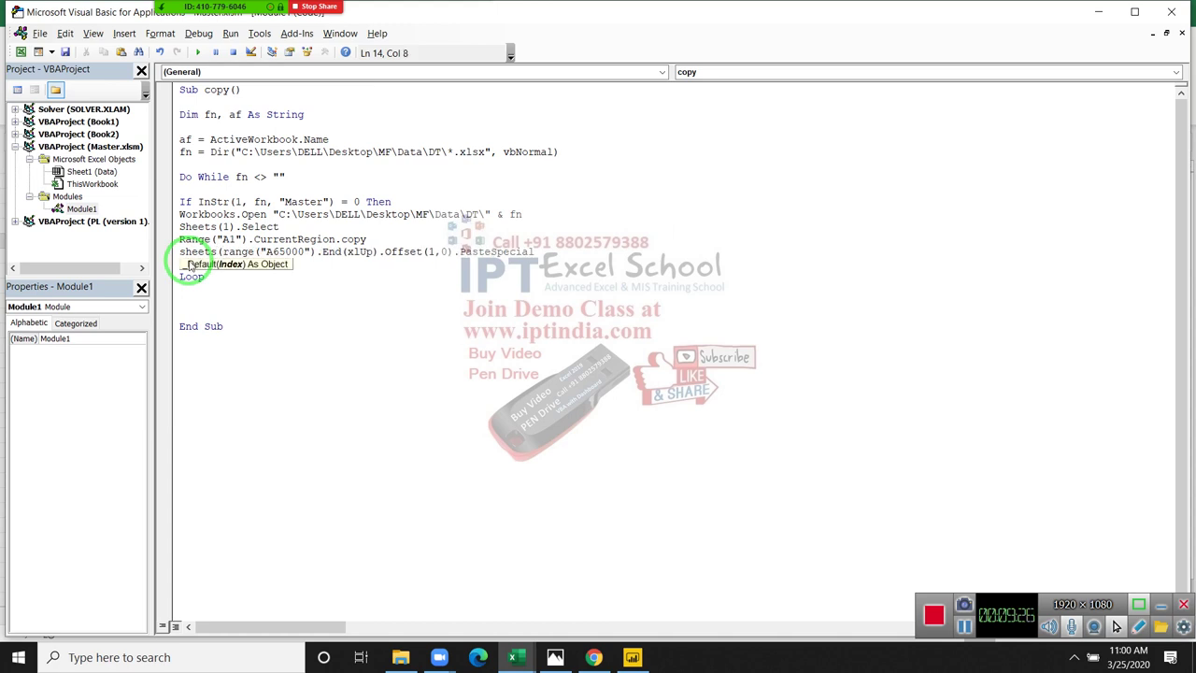
type("\"Data")
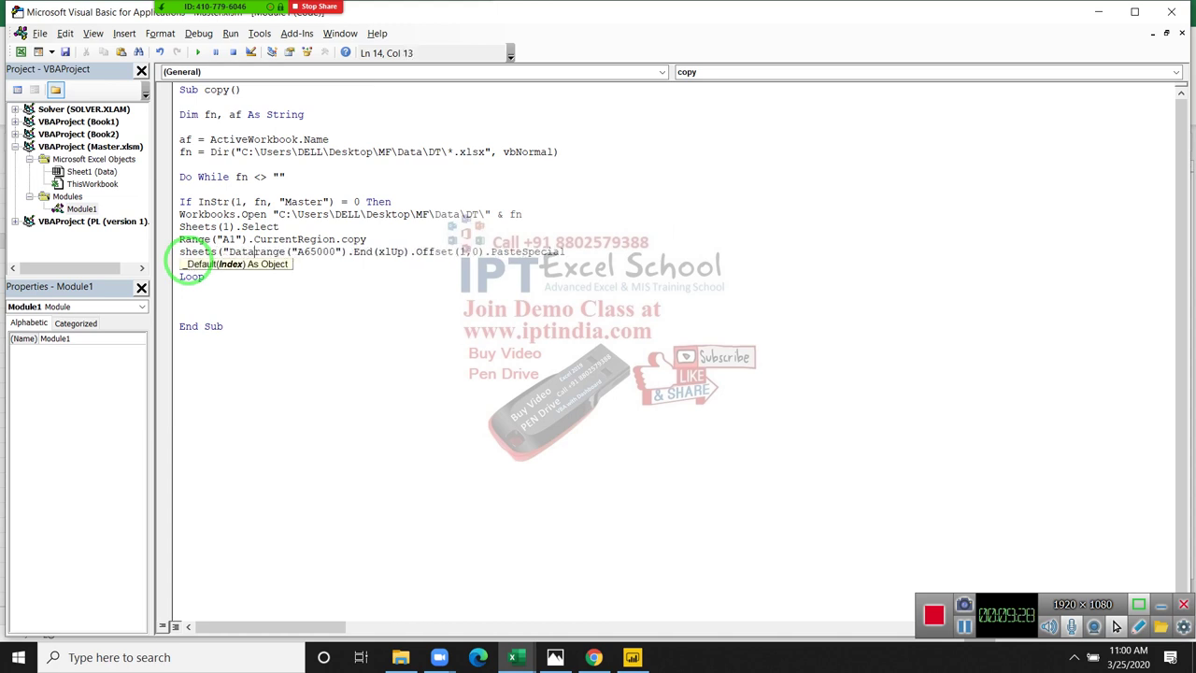
type("\")")
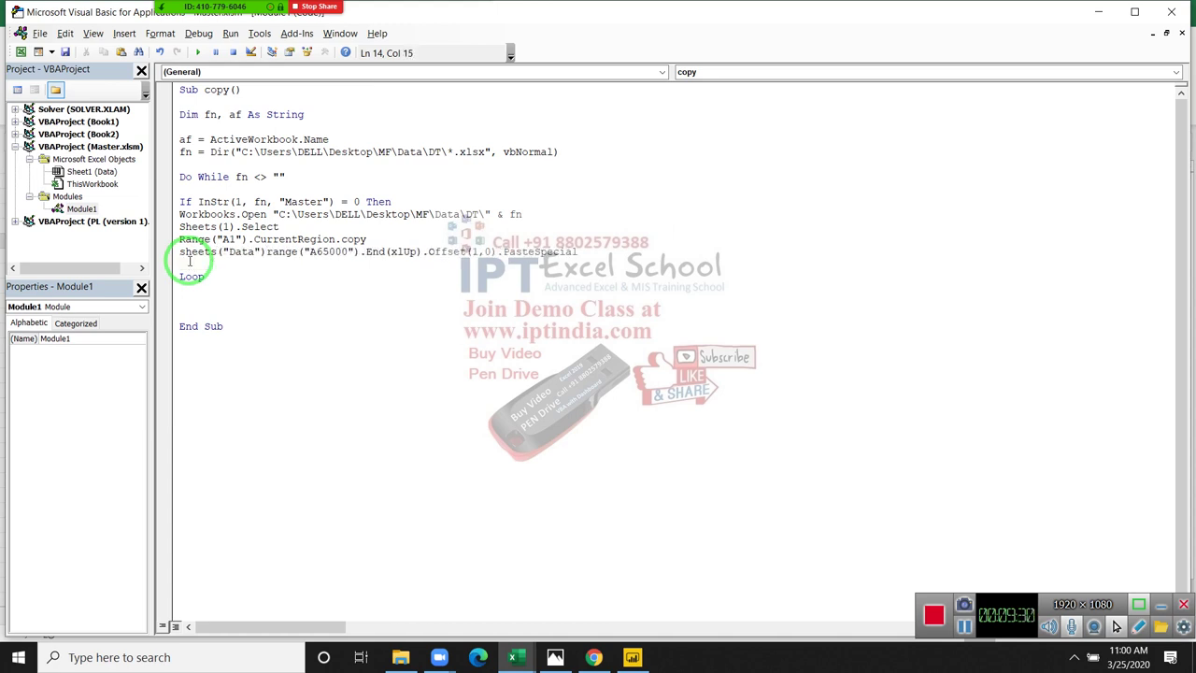
type(".")
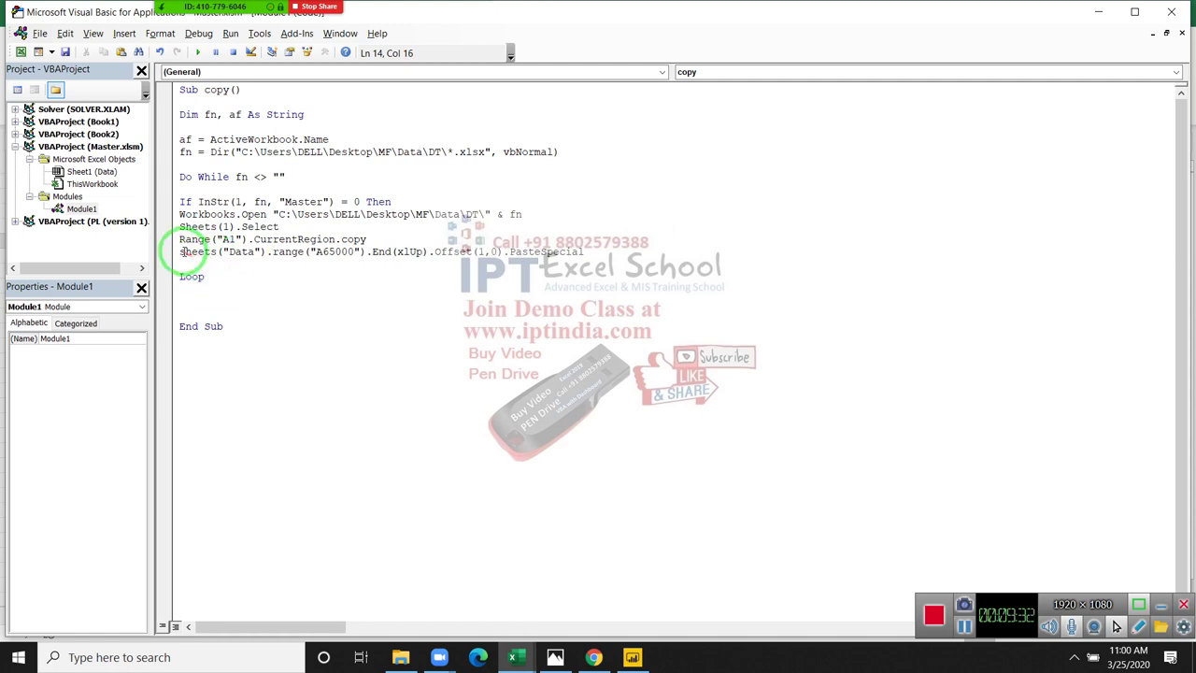
left_click(180, 251)
type("wor")
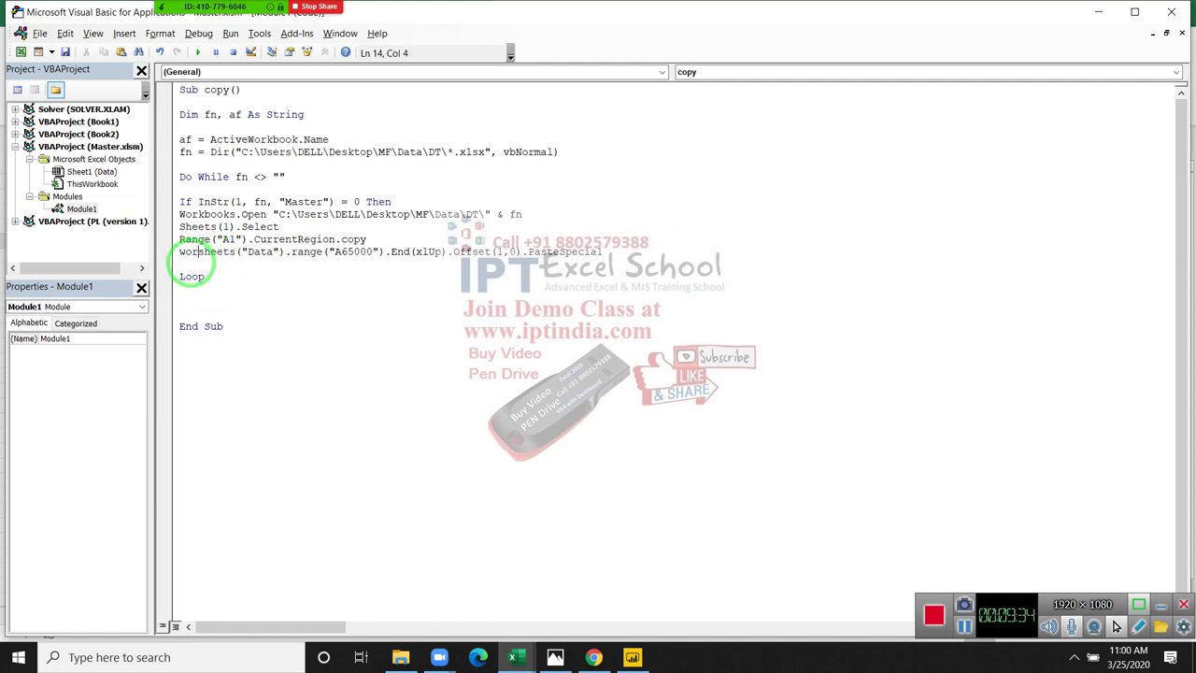
type("kbo")
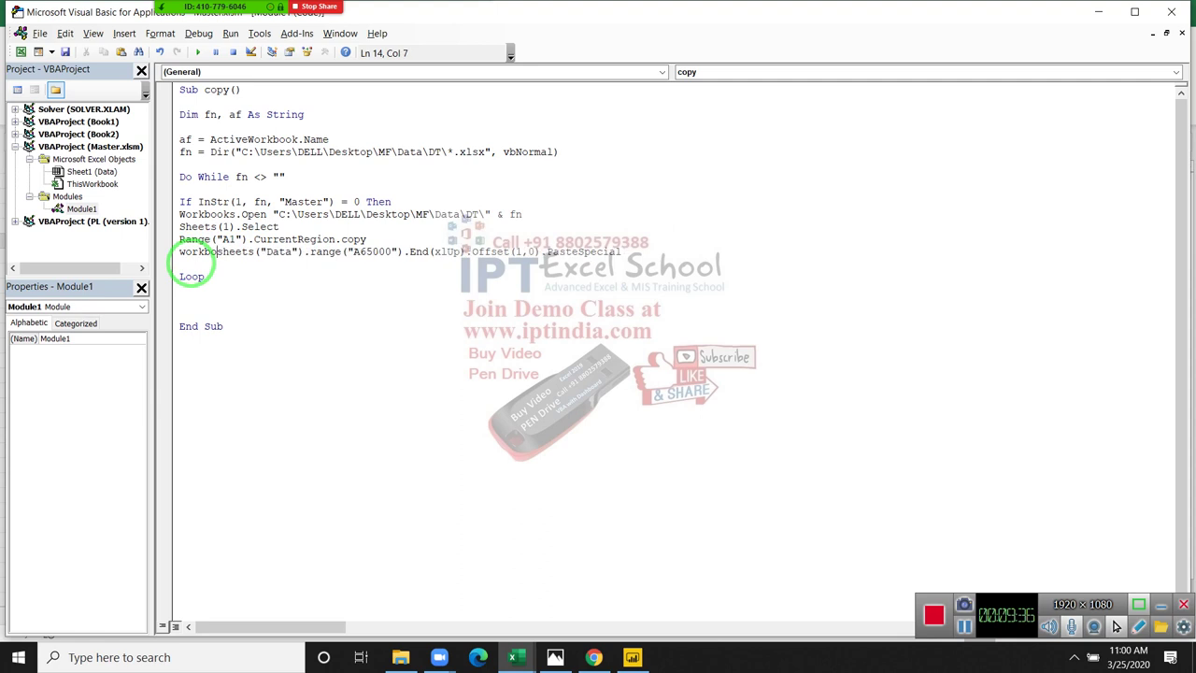
type("oks(")
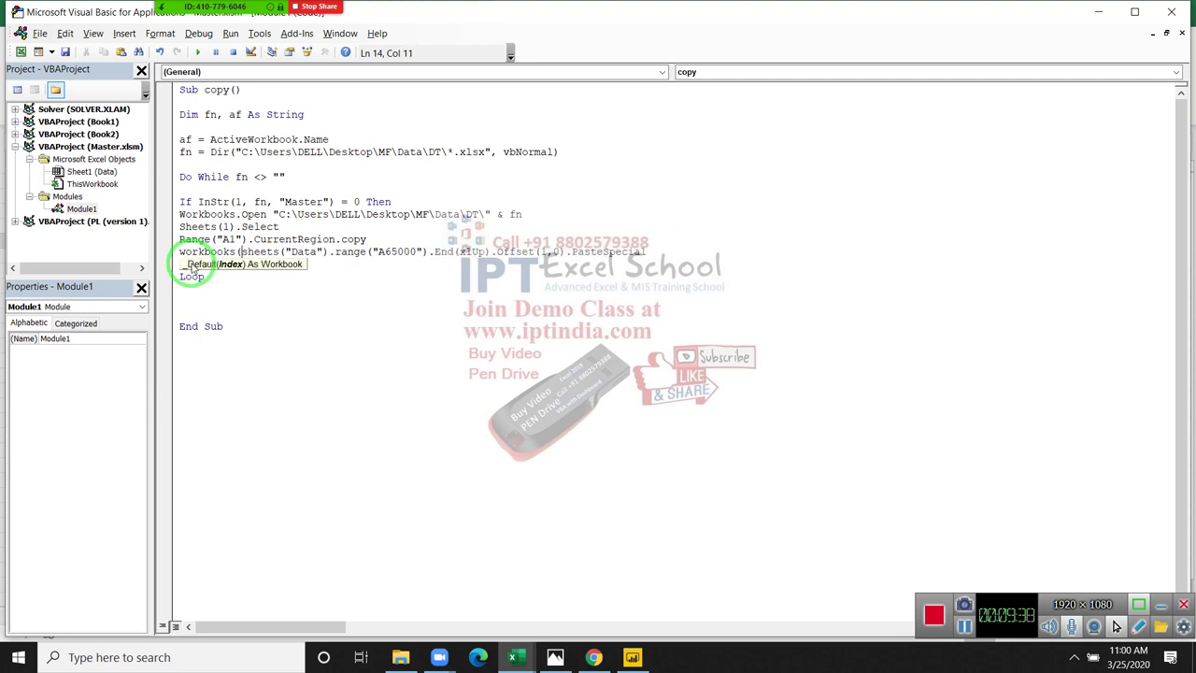
type("fn")
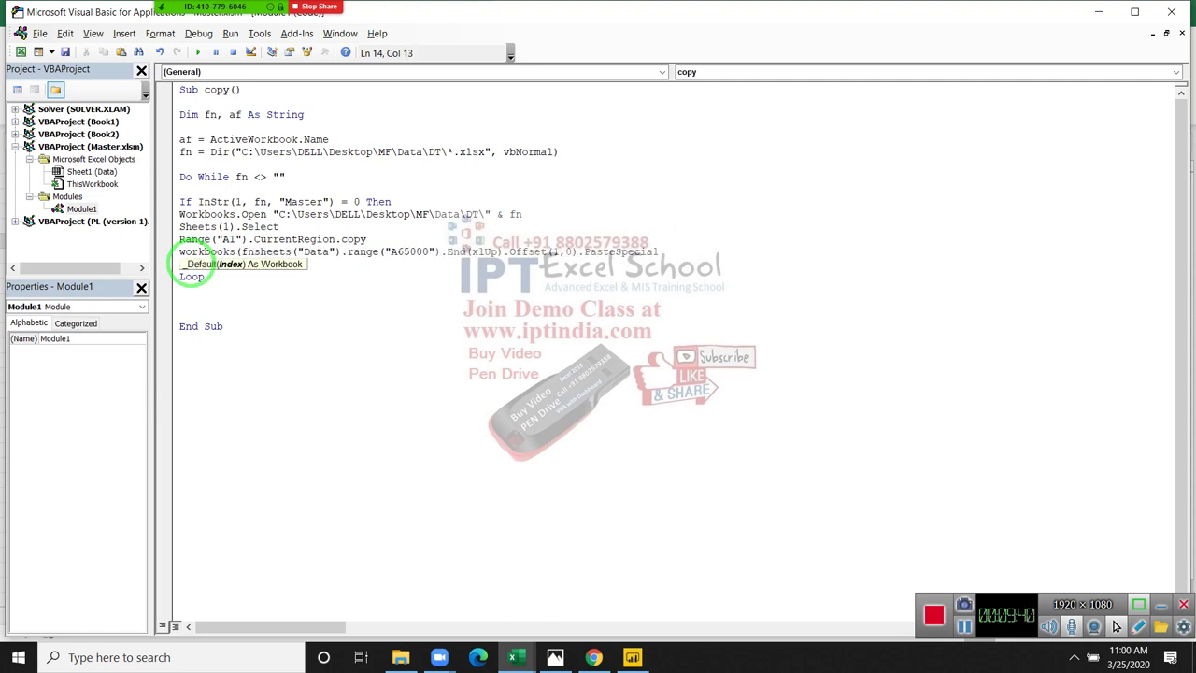
key("BackSpace")
key("BackSpace")
type("af")
type(").")
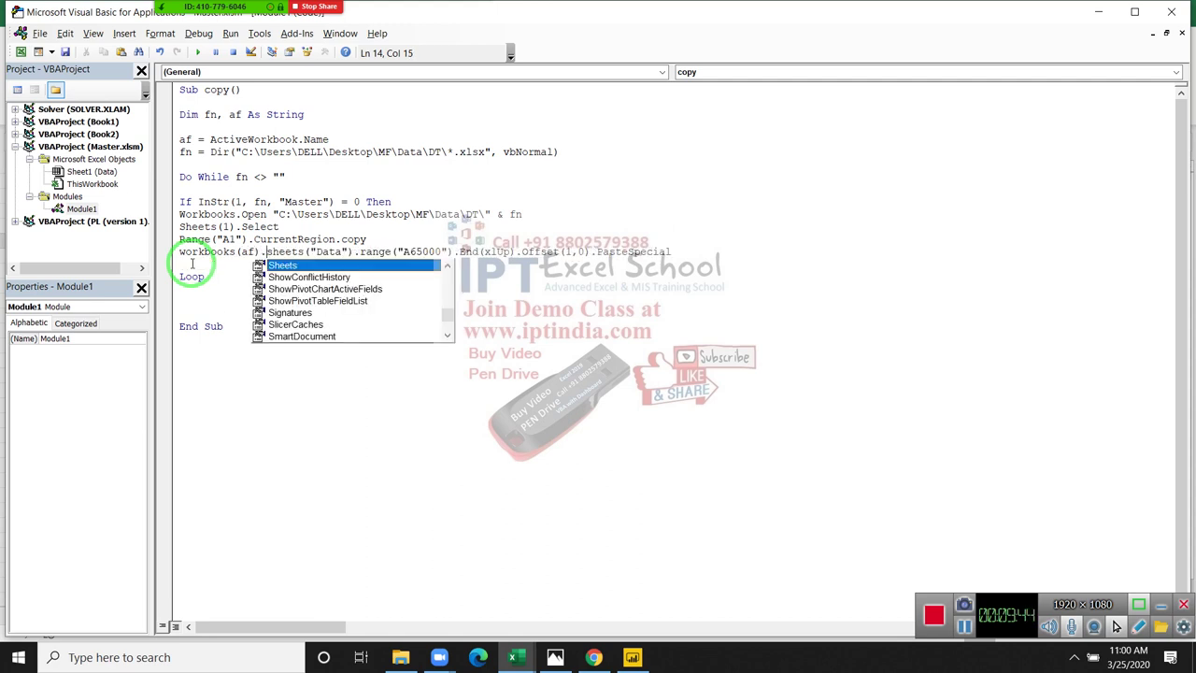
left_click(183, 300)
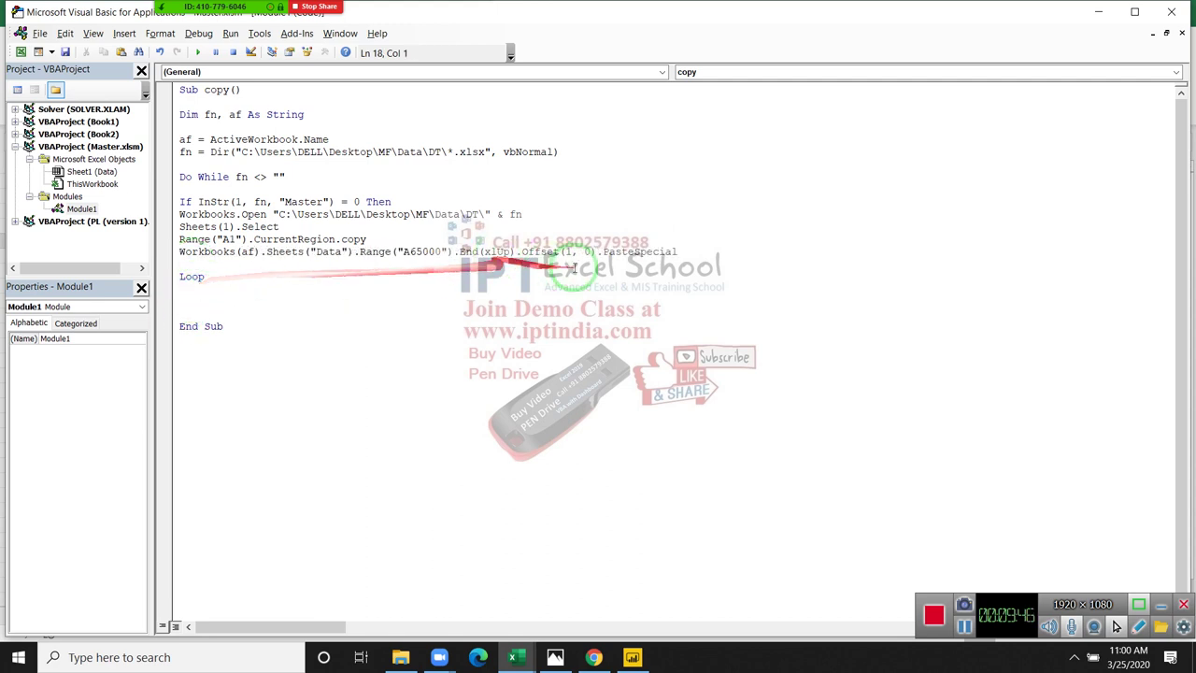
Step: Add Application.CutCopyMode = False just above Loop
left_click(182, 263)
type("applicat")
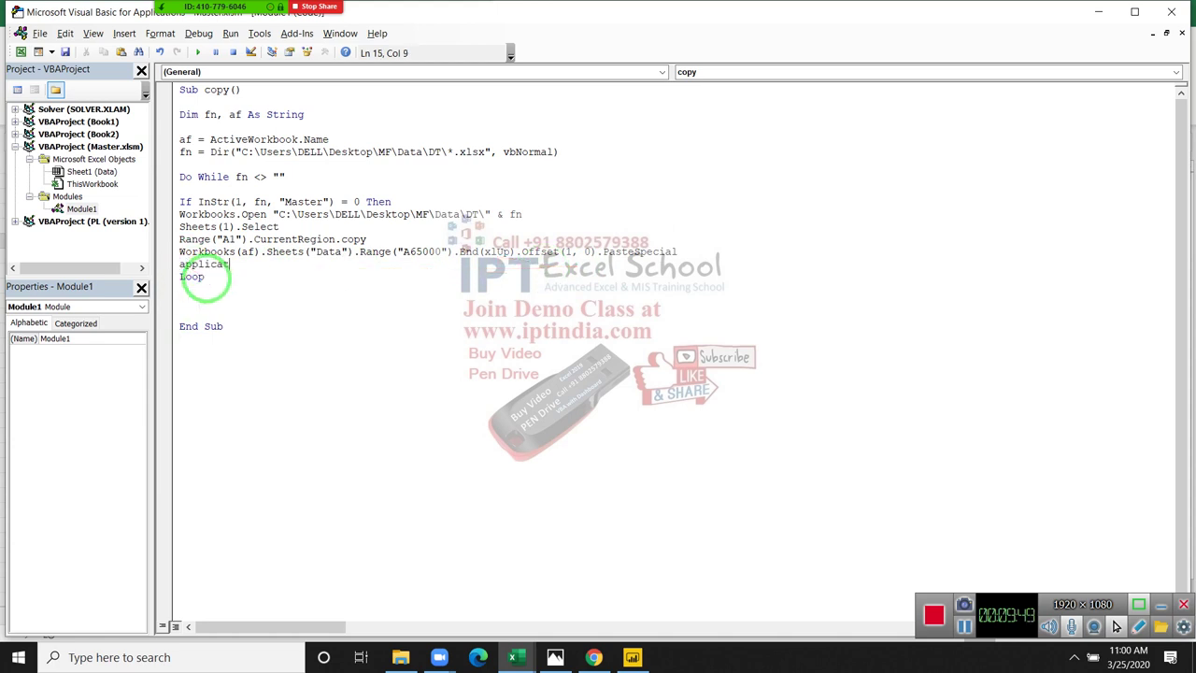
type("ion")
type(".cut")
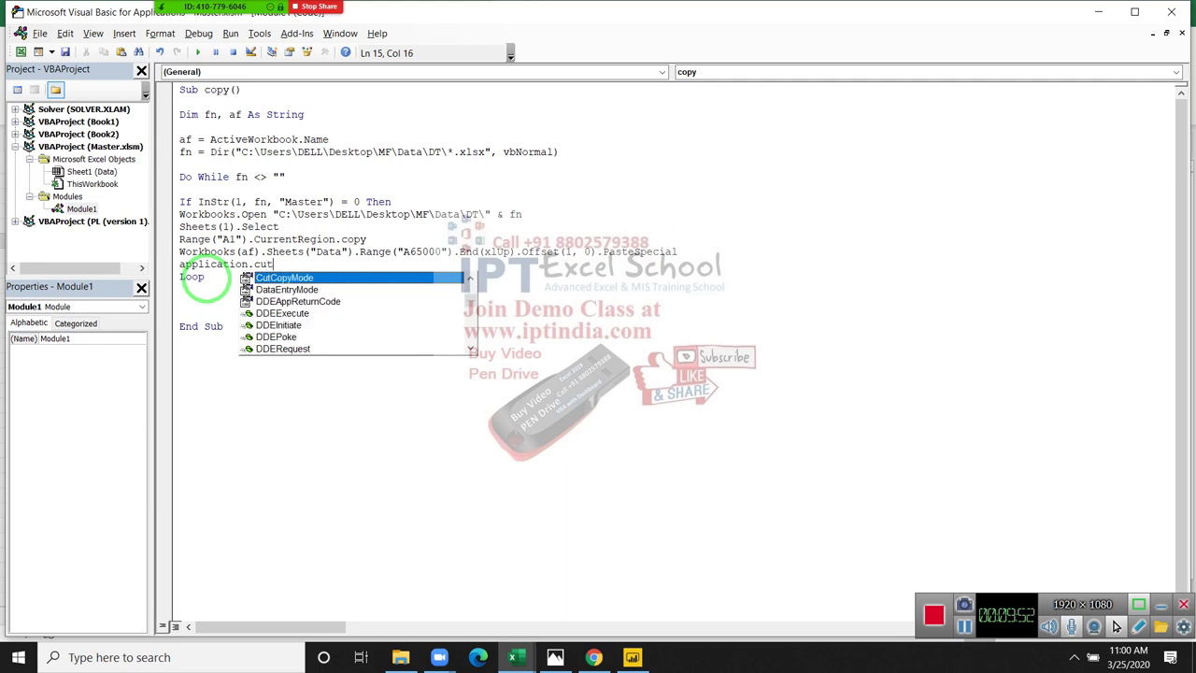
key("Tab")
type("=")
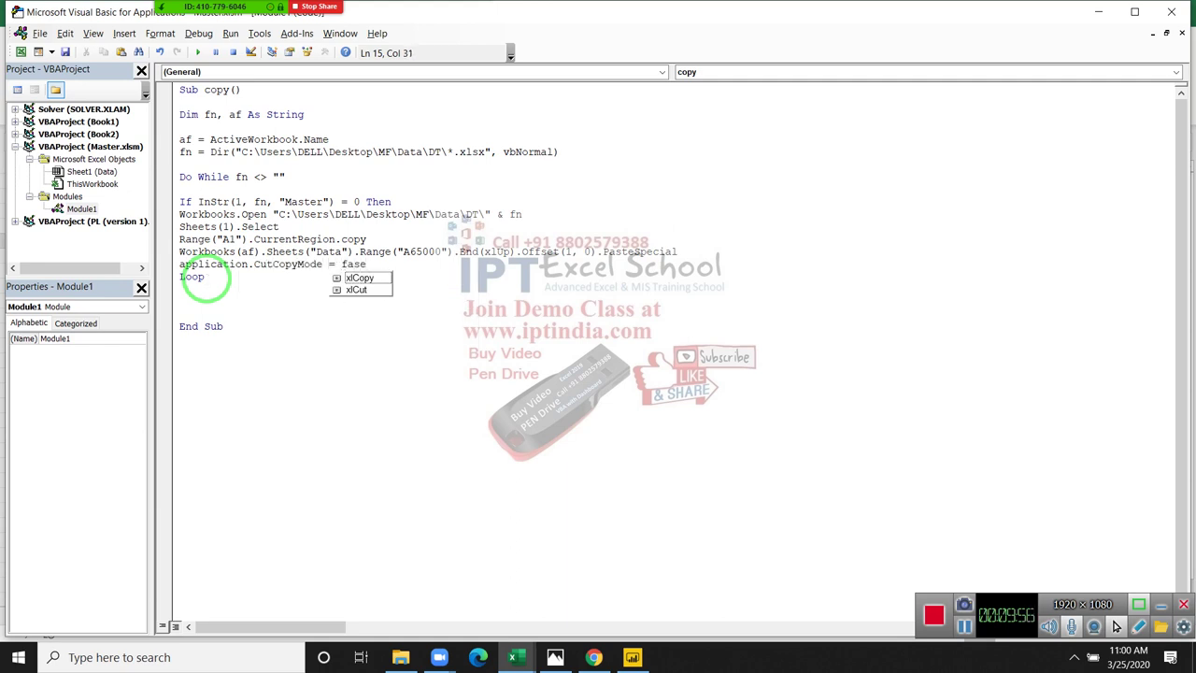
key("BackSpace")
key("BackSpace")
type("ls")
key("Return")
type("workbooks")
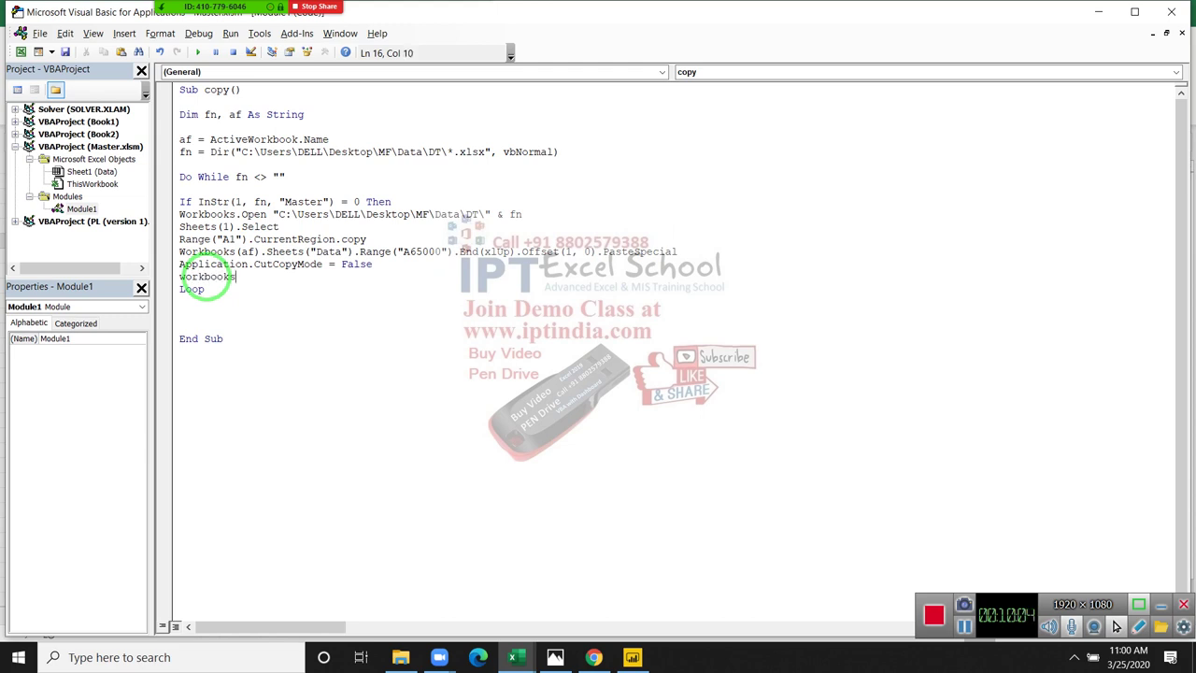
Step: Add a Workbooks(fn).Close line to close the opened file
type("(")
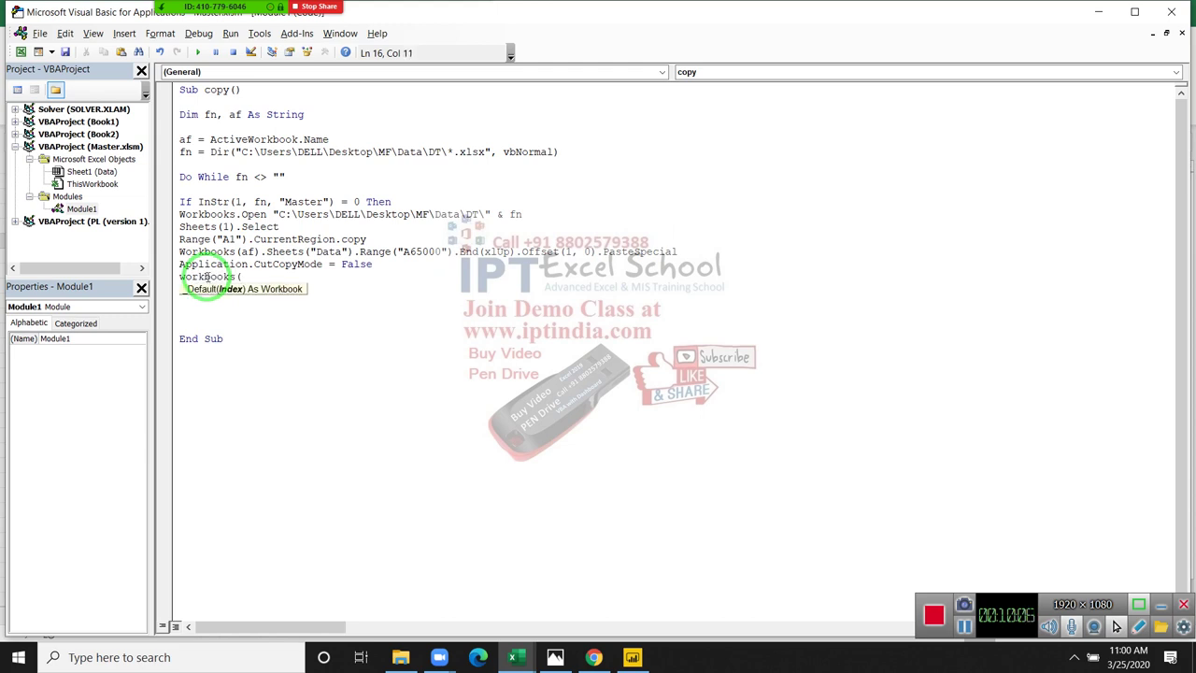
type("fn)")
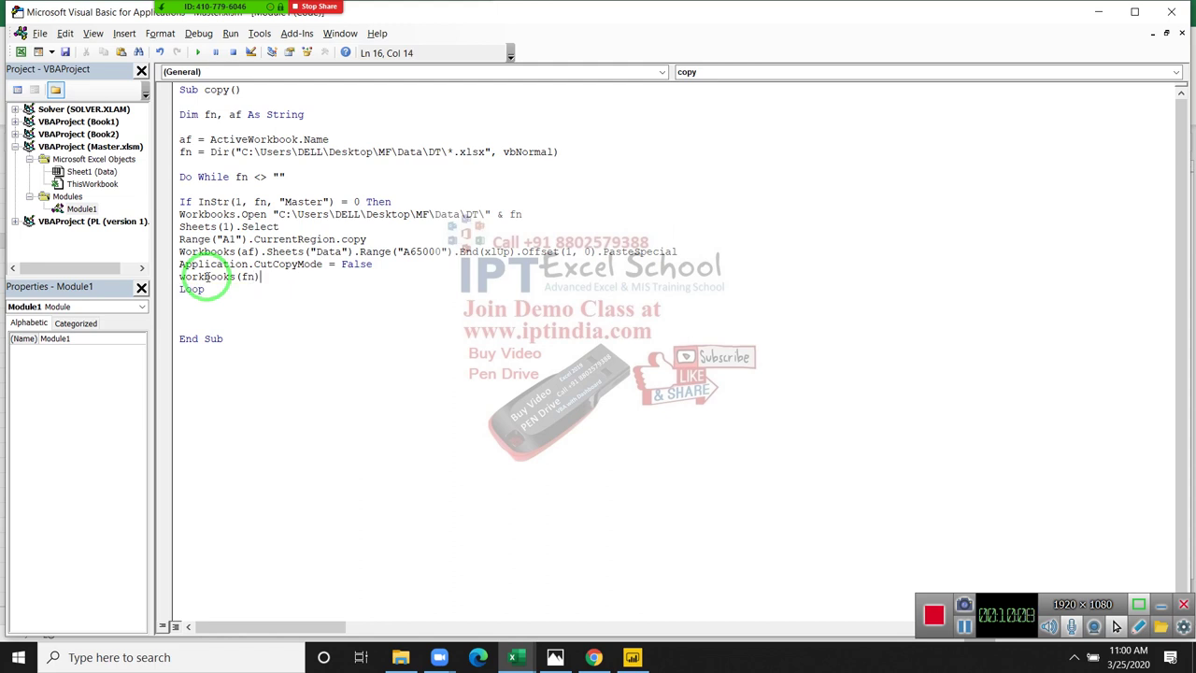
type(".clo")
key("Tab")
type("fn=dir")
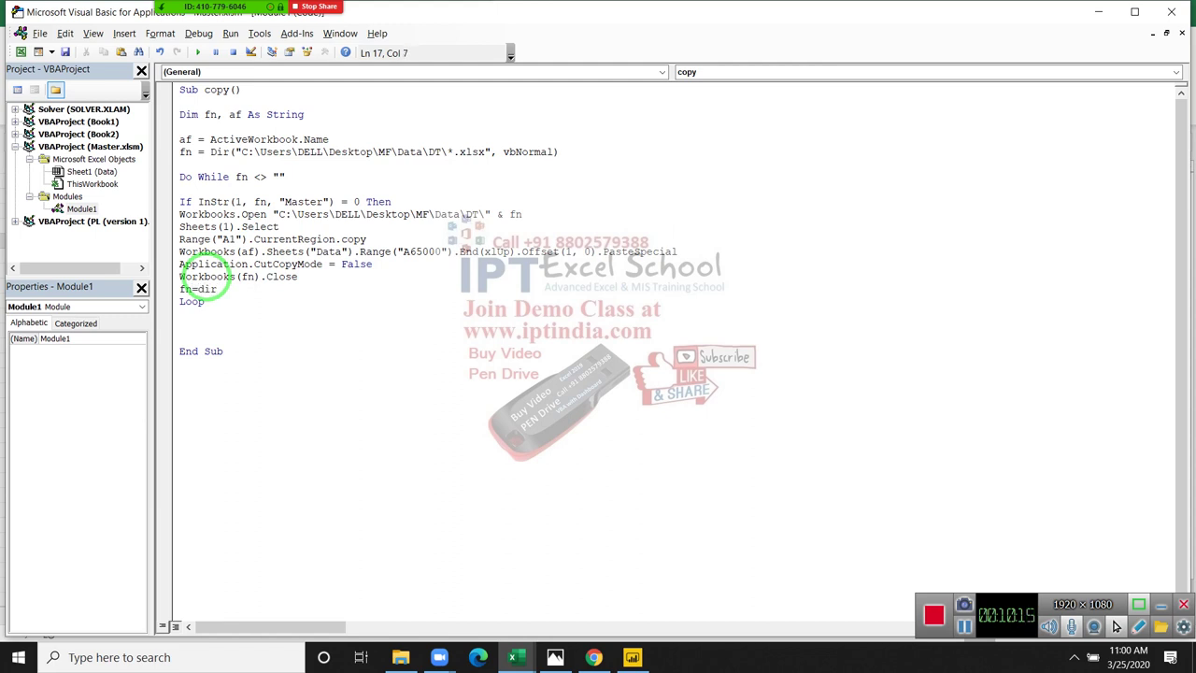
type("()")
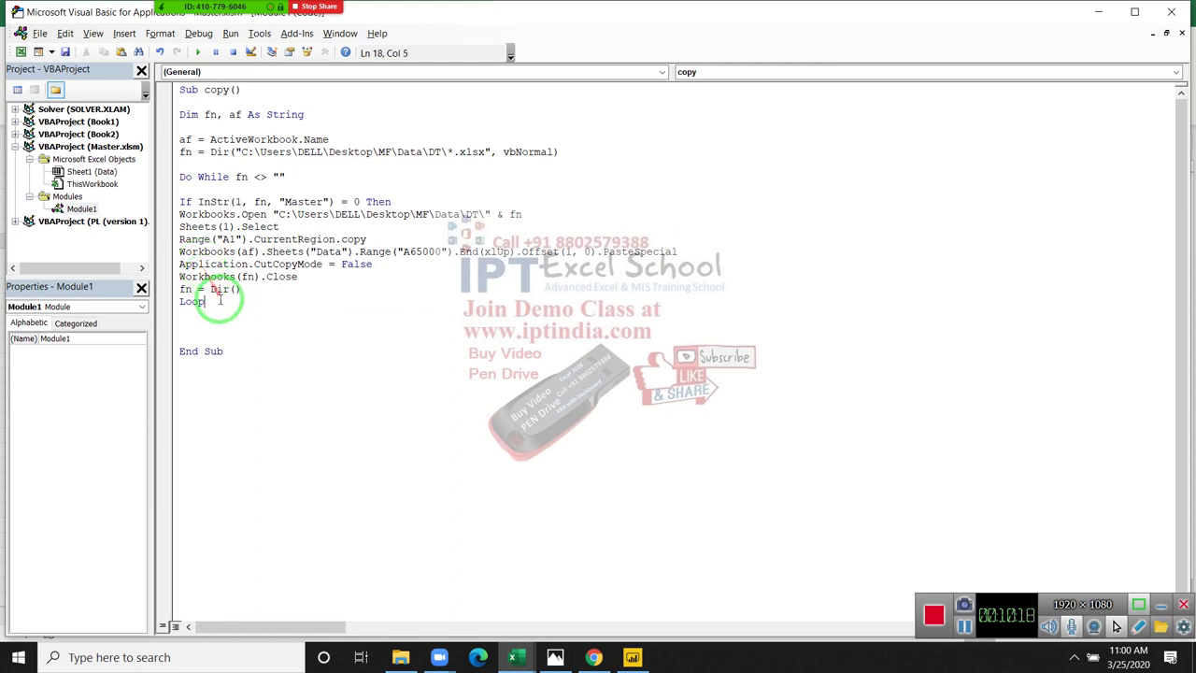
Step: Review the Do While fn loop and its InStr(1, fn, "Master") condition
left_click(168, 208)
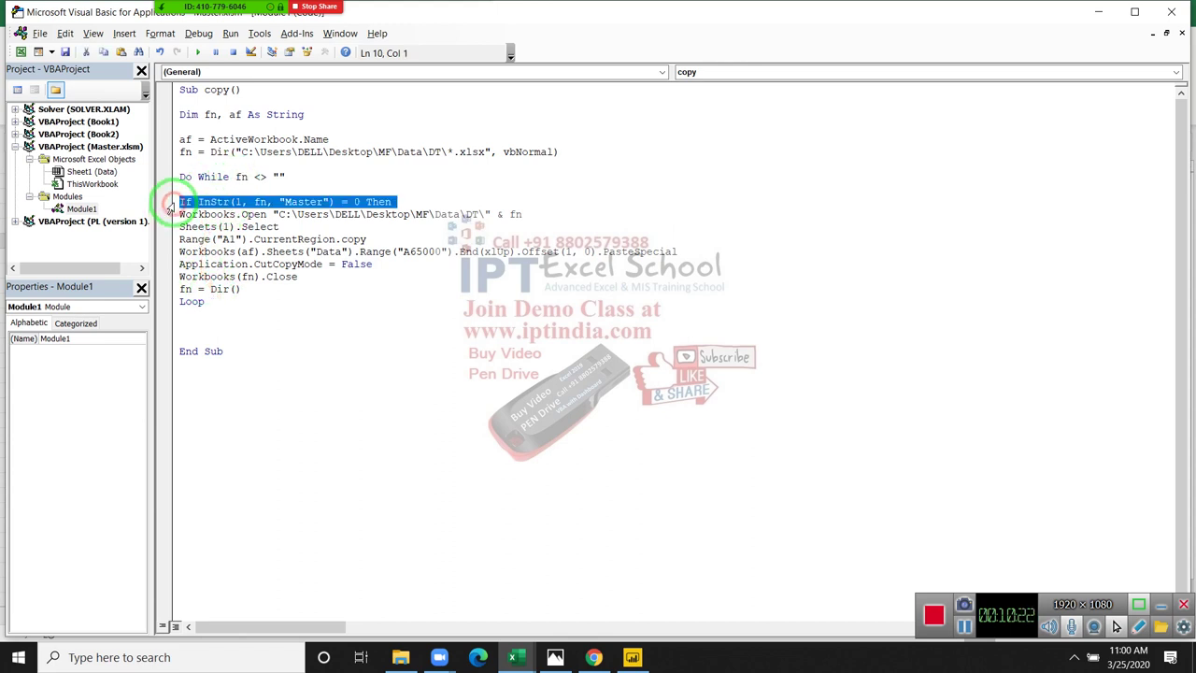
double_click(241, 177)
left_click(295, 203)
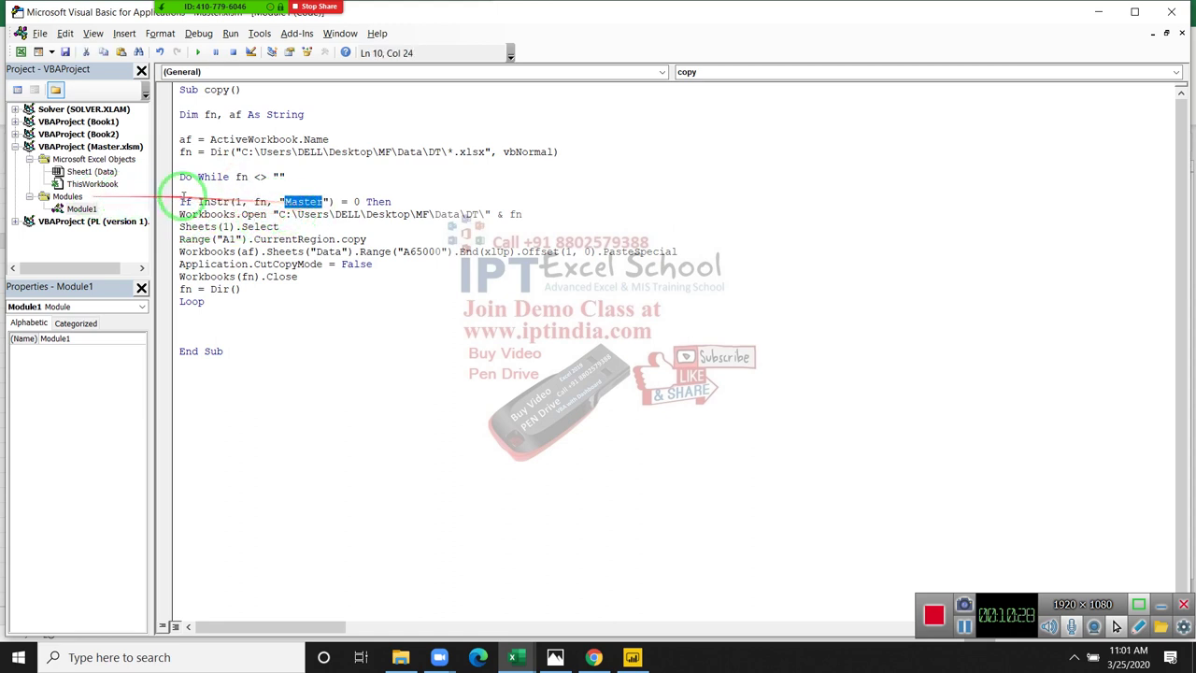
left_click(197, 202)
left_click_drag(198, 202, 333, 202)
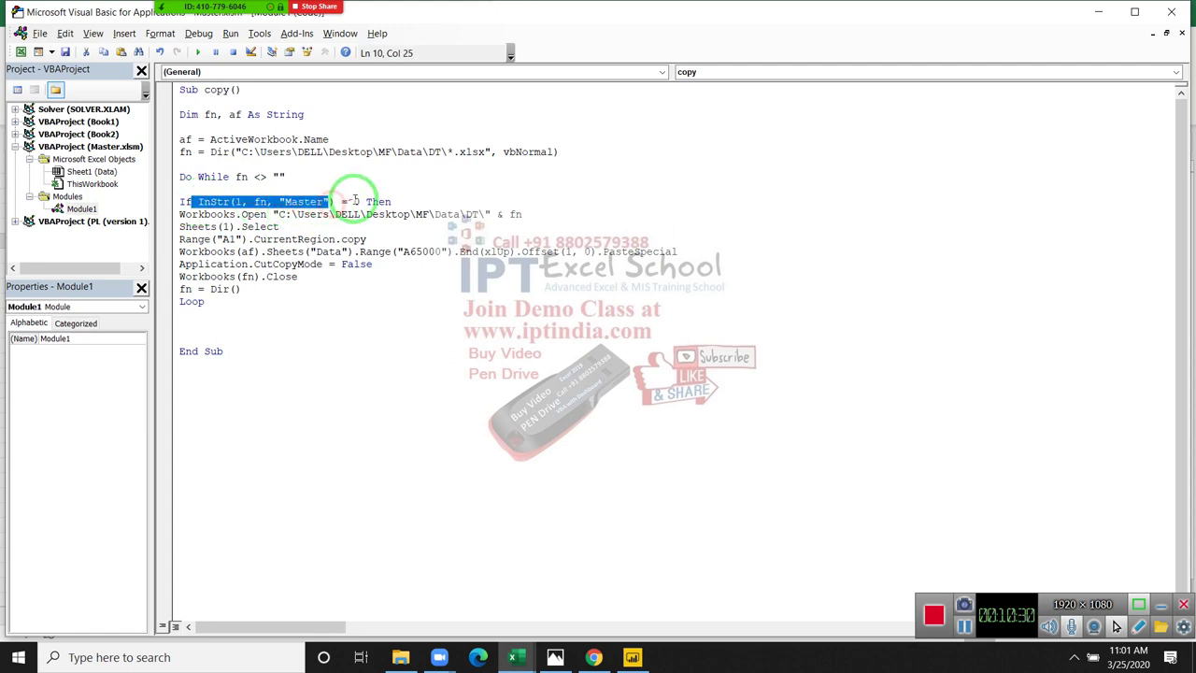
left_click(358, 202)
Step: Check the loop body's open, select, CurrentRegion copy, paste, CutCopyMode, Close and fn = Dir() lines
left_click(290, 215)
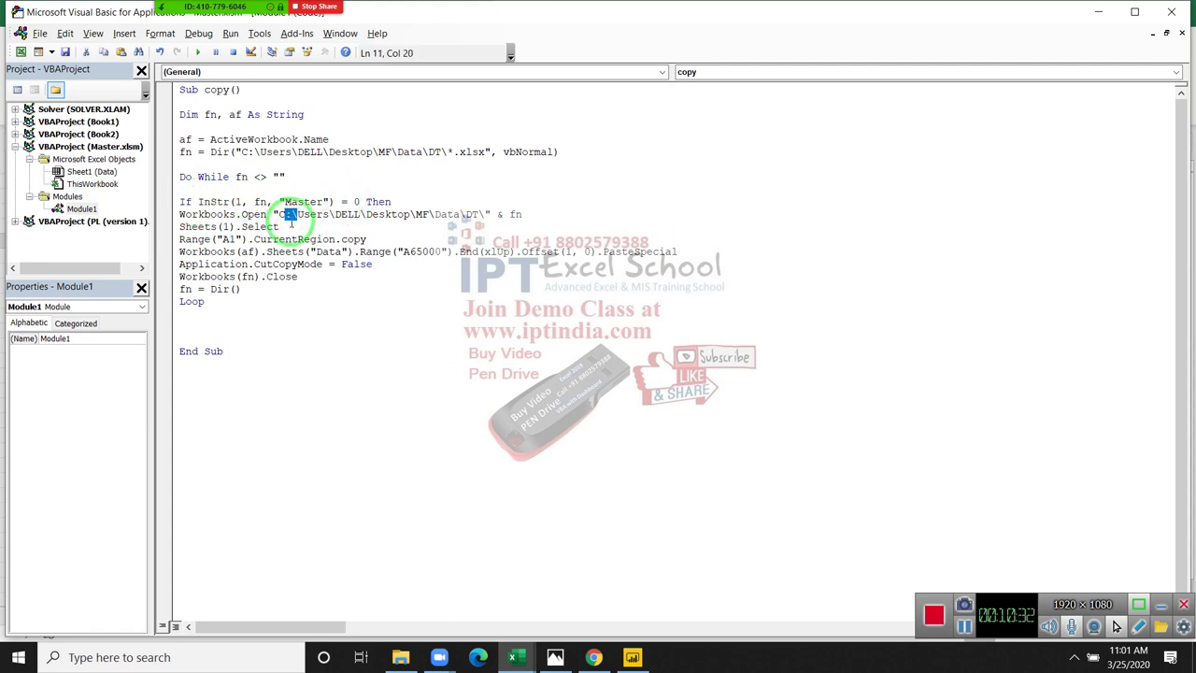
double_click(280, 228)
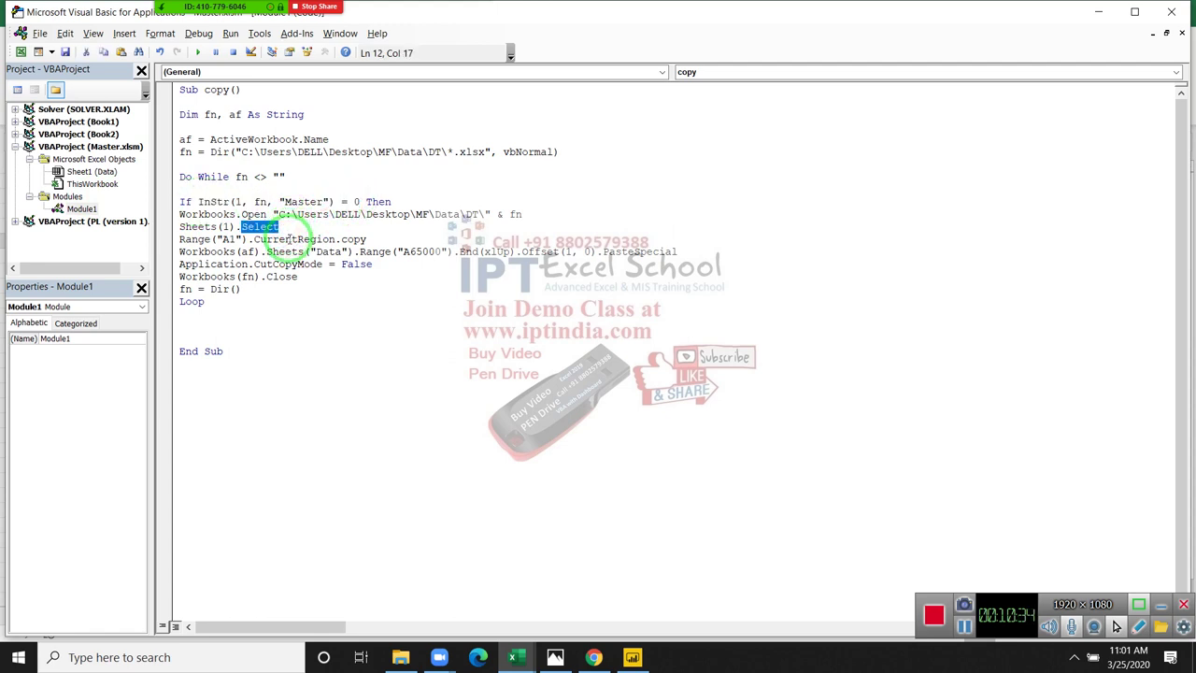
double_click(290, 239)
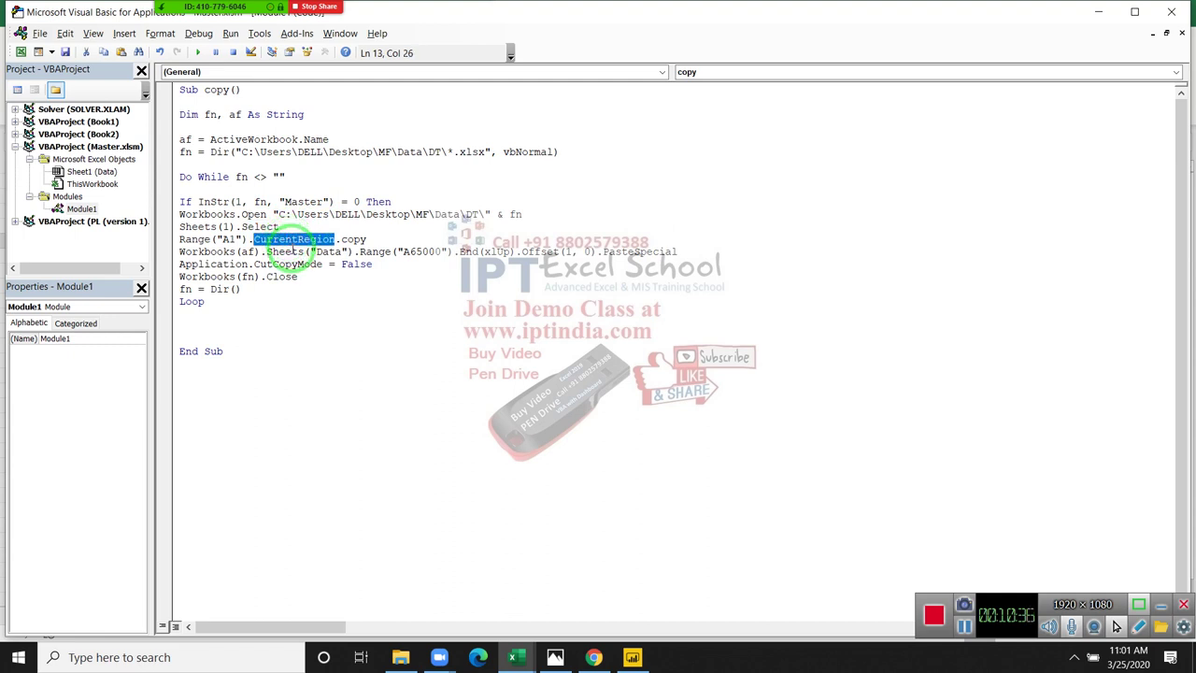
double_click(284, 252)
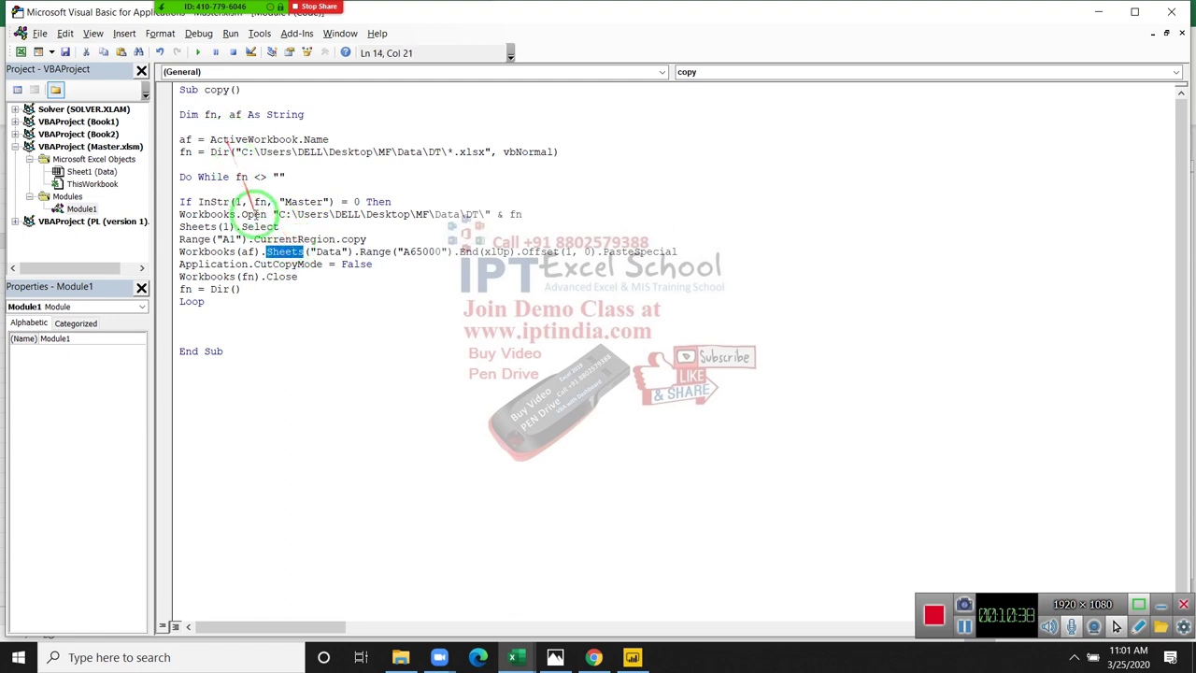
double_click(290, 265)
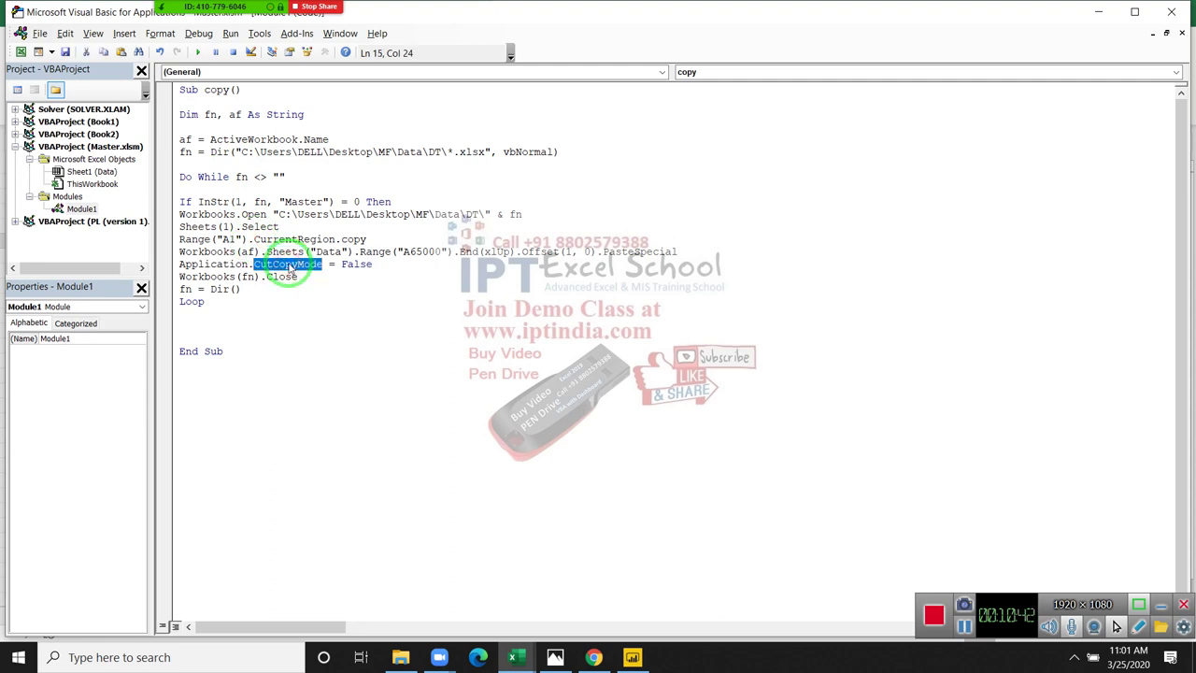
left_click(287, 277)
double_click(283, 276)
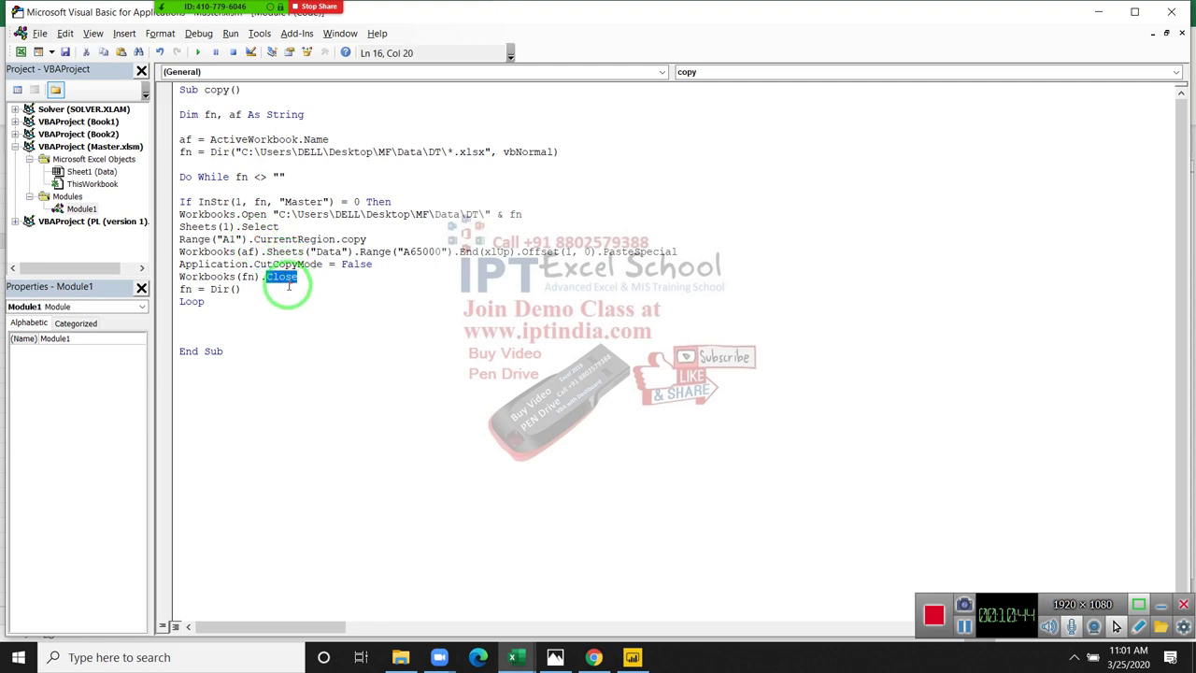
left_click(265, 292)
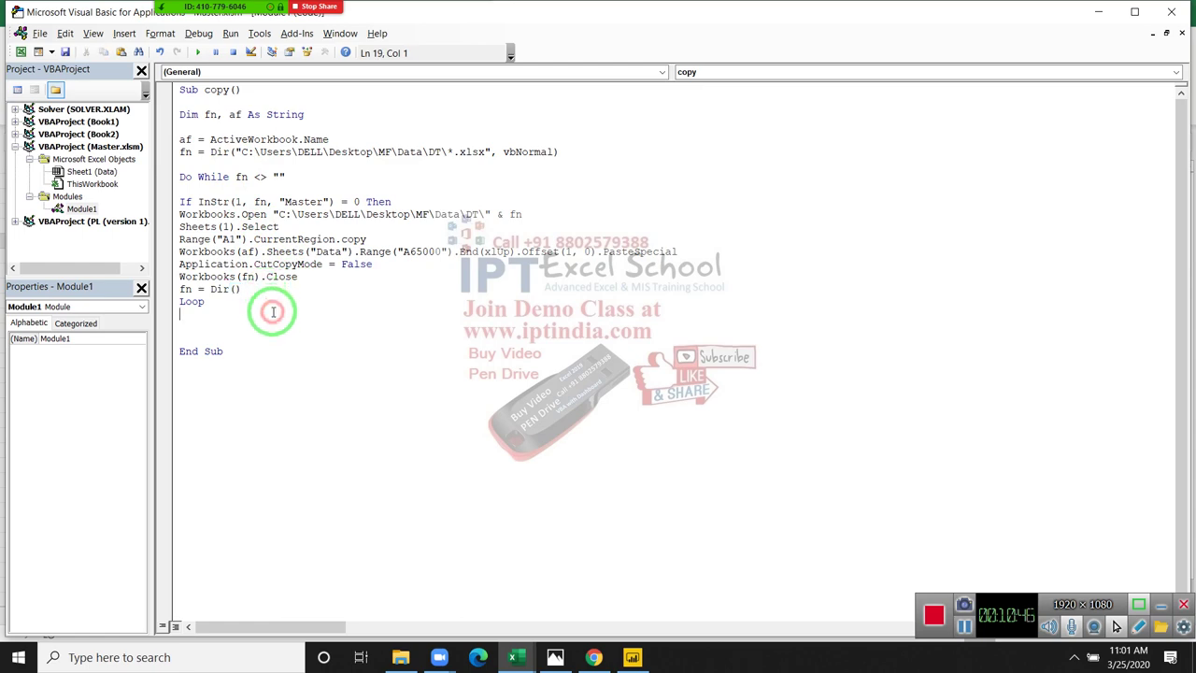
Step: Clear the leftover test values in C3:F10 of the Data sheet, return to A1 and open Macros
key("alt+F11")
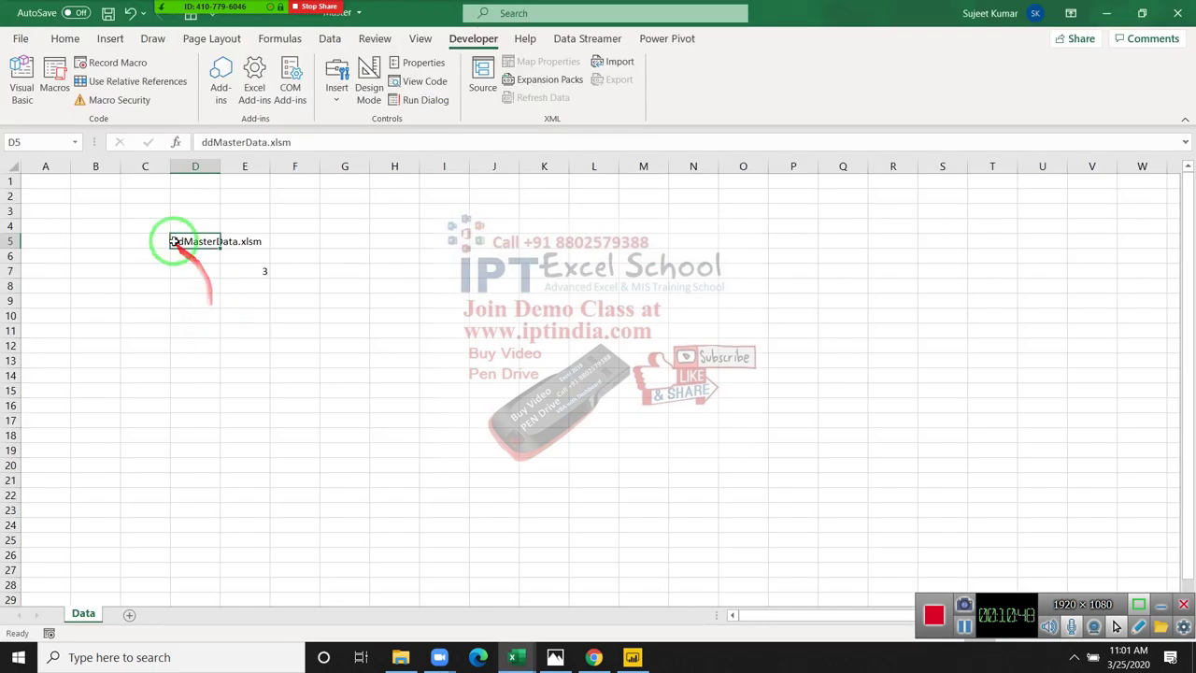
left_click_drag(145, 210, 292, 312)
key("Delete")
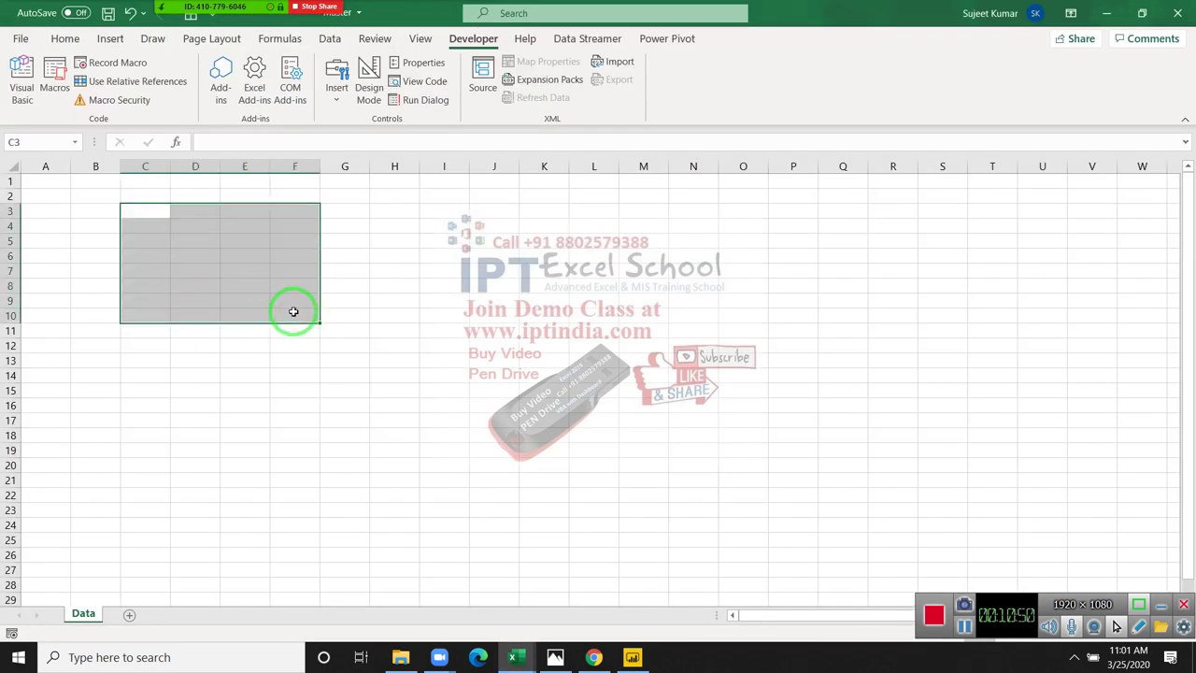
left_click(54, 180)
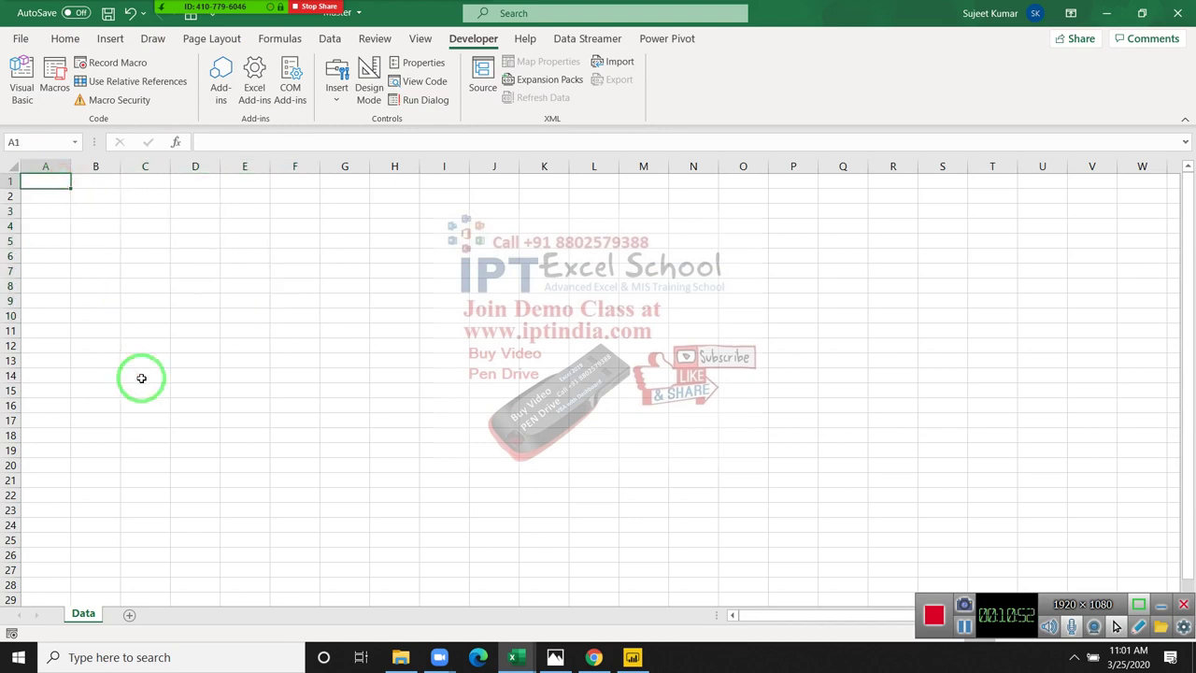
left_click(55, 82)
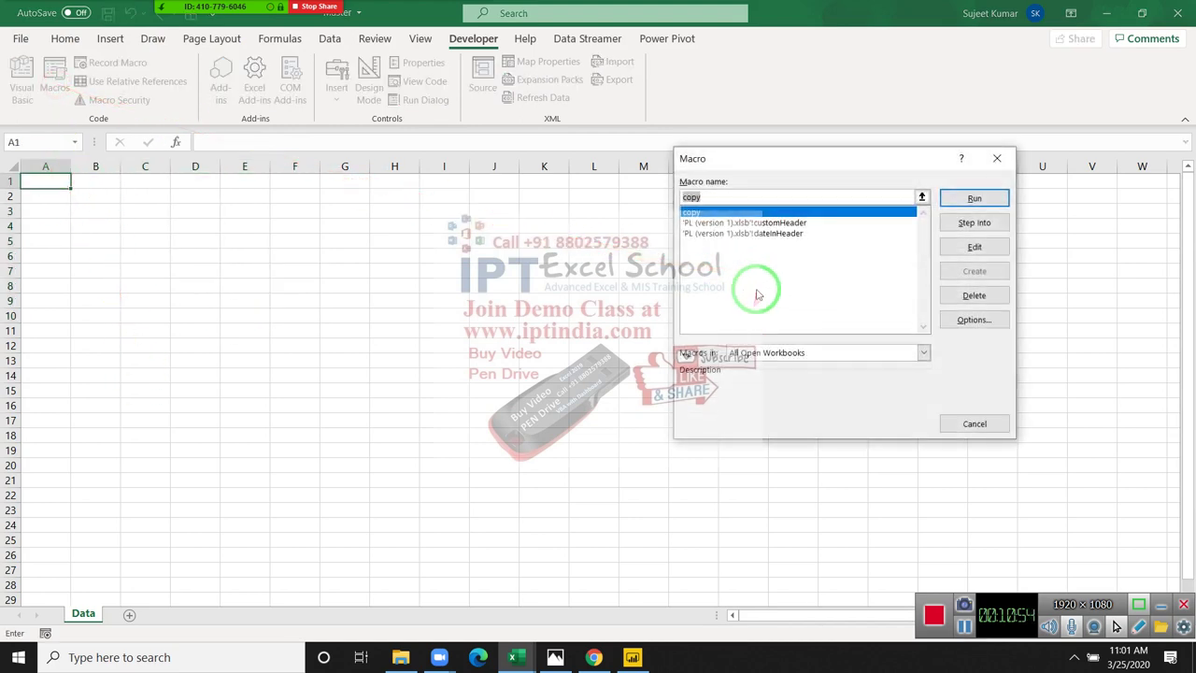
Step: Run the copy macro, dismiss the Loop without Do error and locate the Loop line
left_click(975, 204)
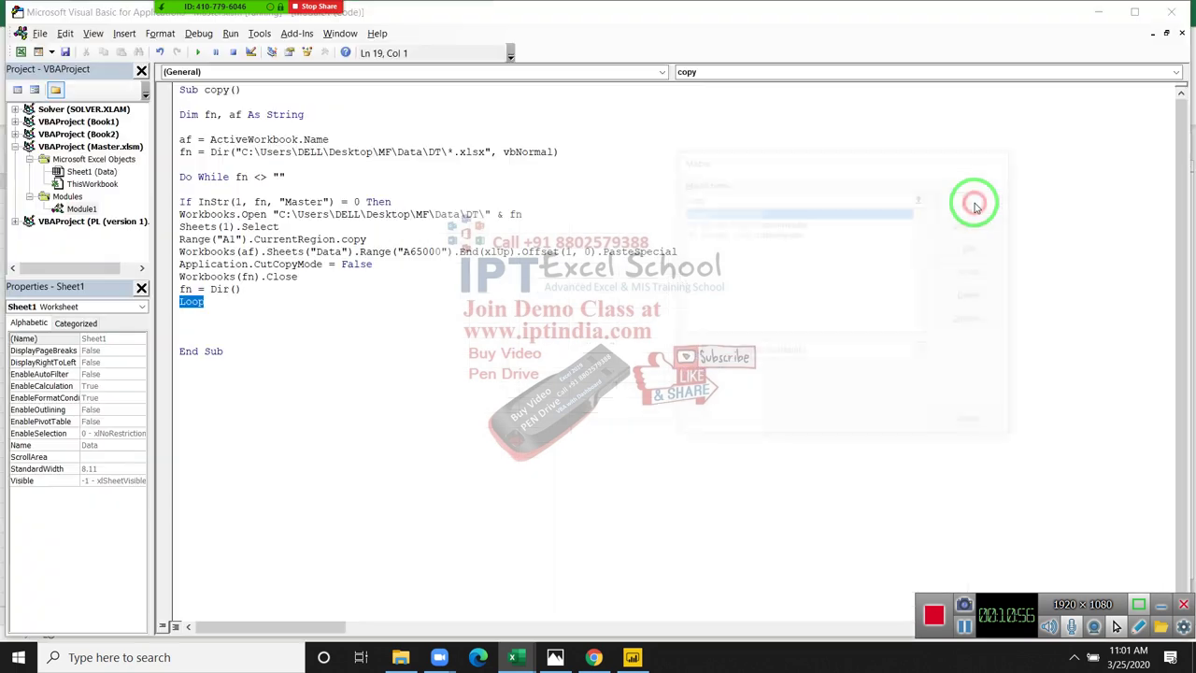
left_click(587, 392)
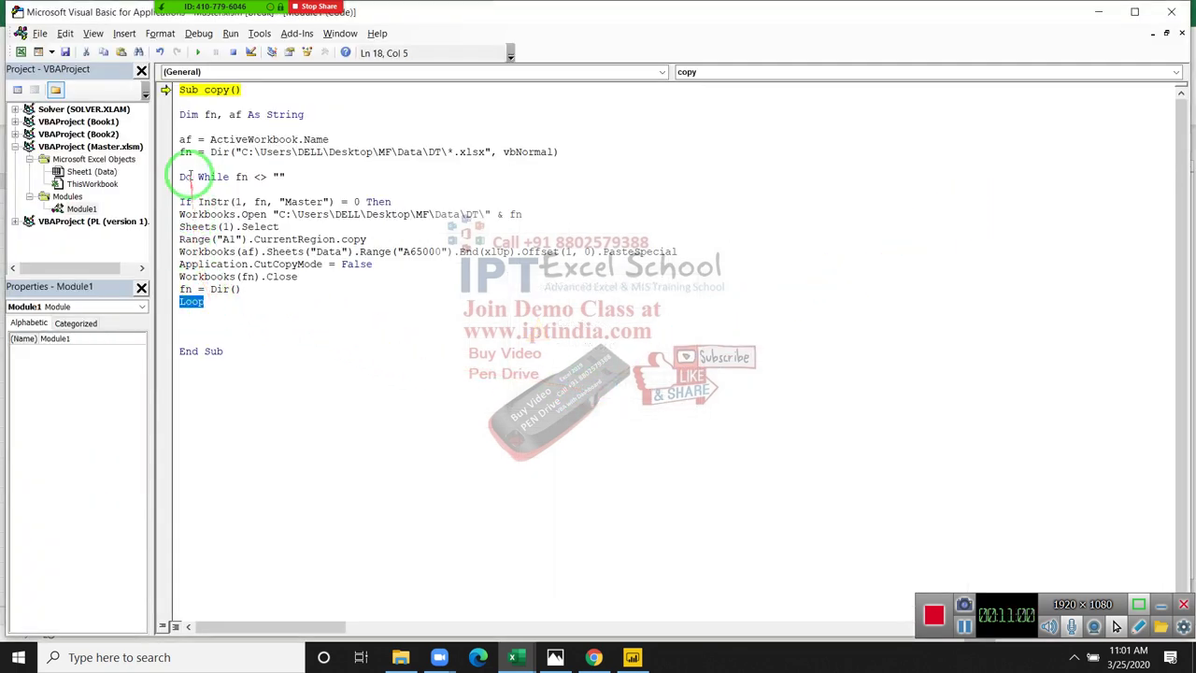
left_click(203, 311)
left_click(191, 299)
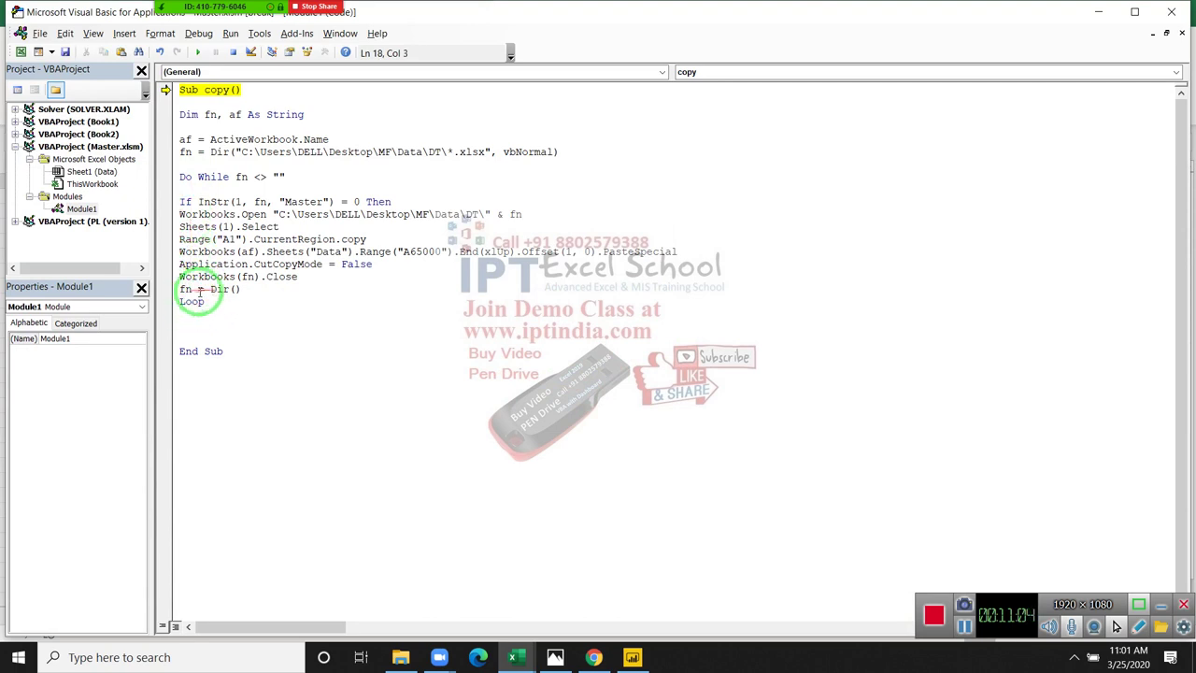
left_click(180, 300)
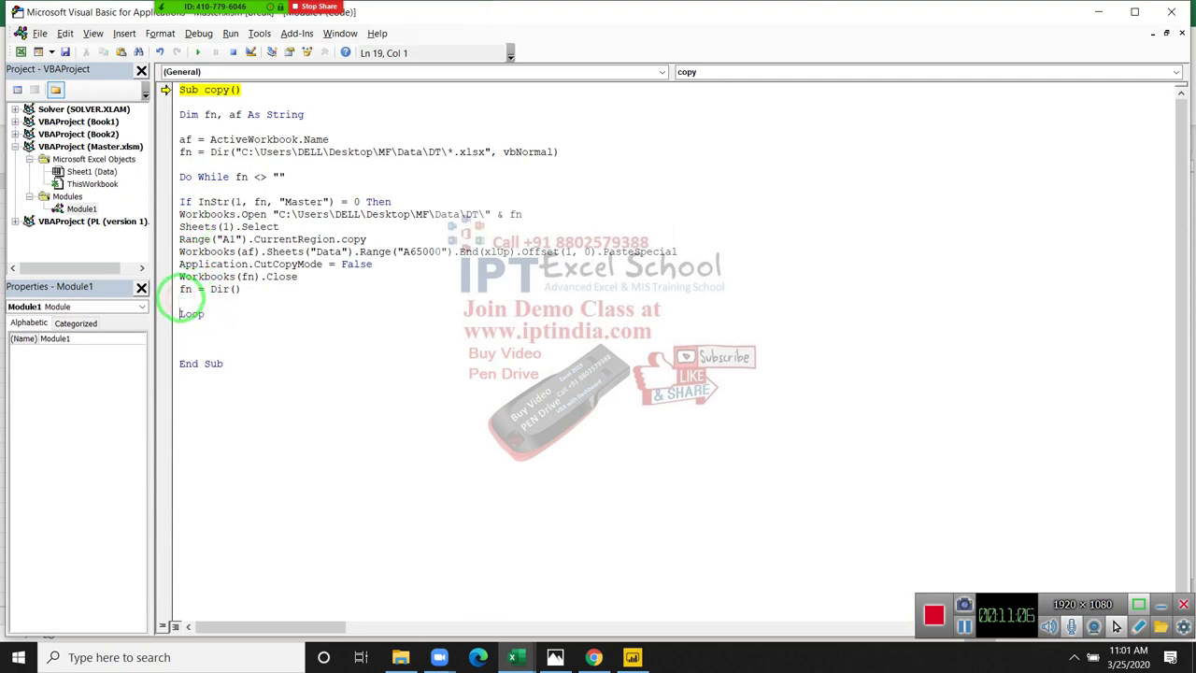
Step: Insert End If above fn = Dir() and reset the paused macro
key("Return")
type("end if")
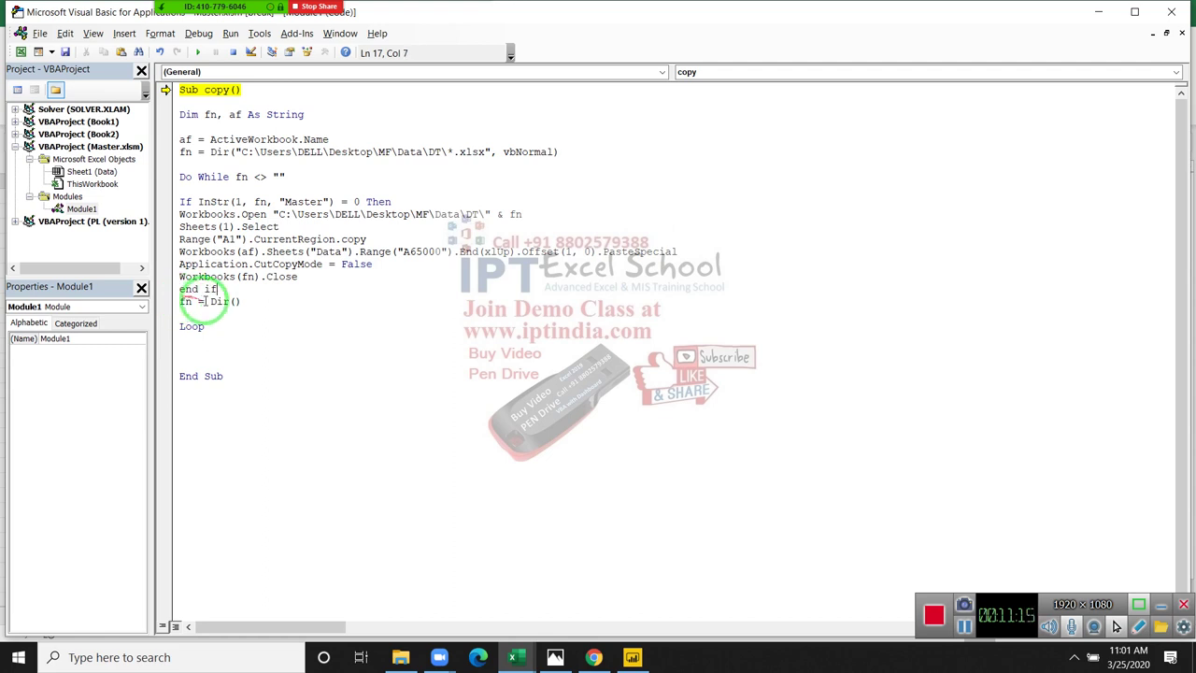
left_click(273, 334)
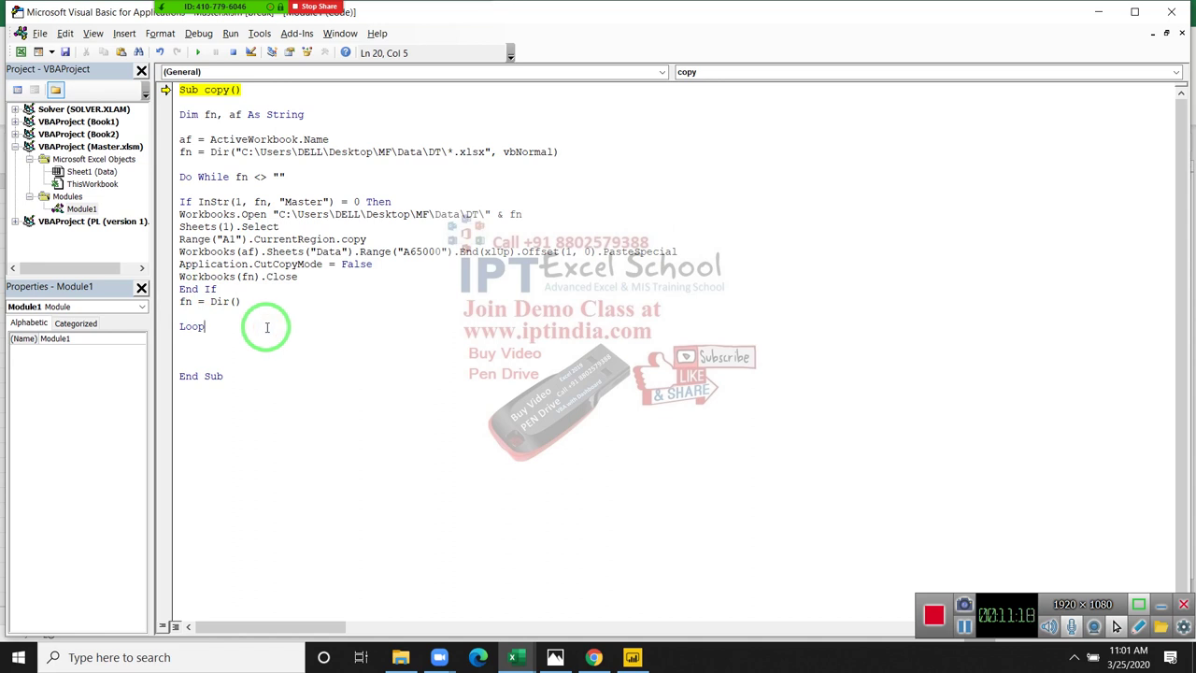
left_click(232, 51)
left_click(203, 251)
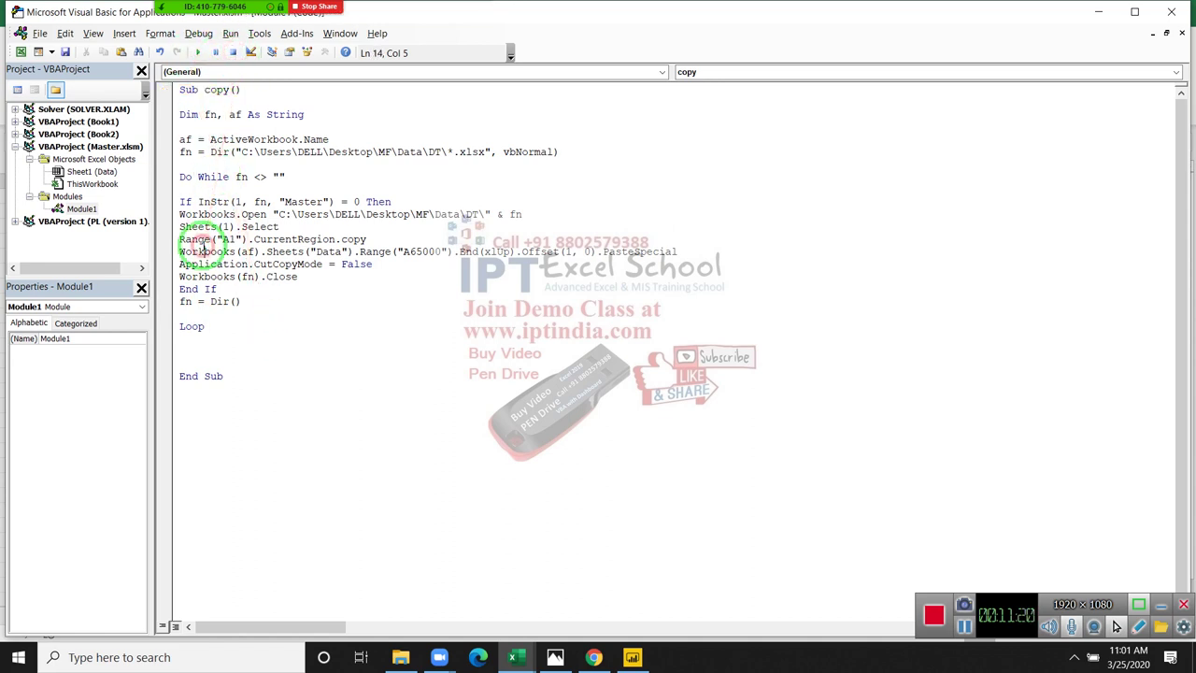
key("alt+F11")
Step: Run the copy macro and scroll through the Data sheet's stacked monthly tables
left_click(54, 82)
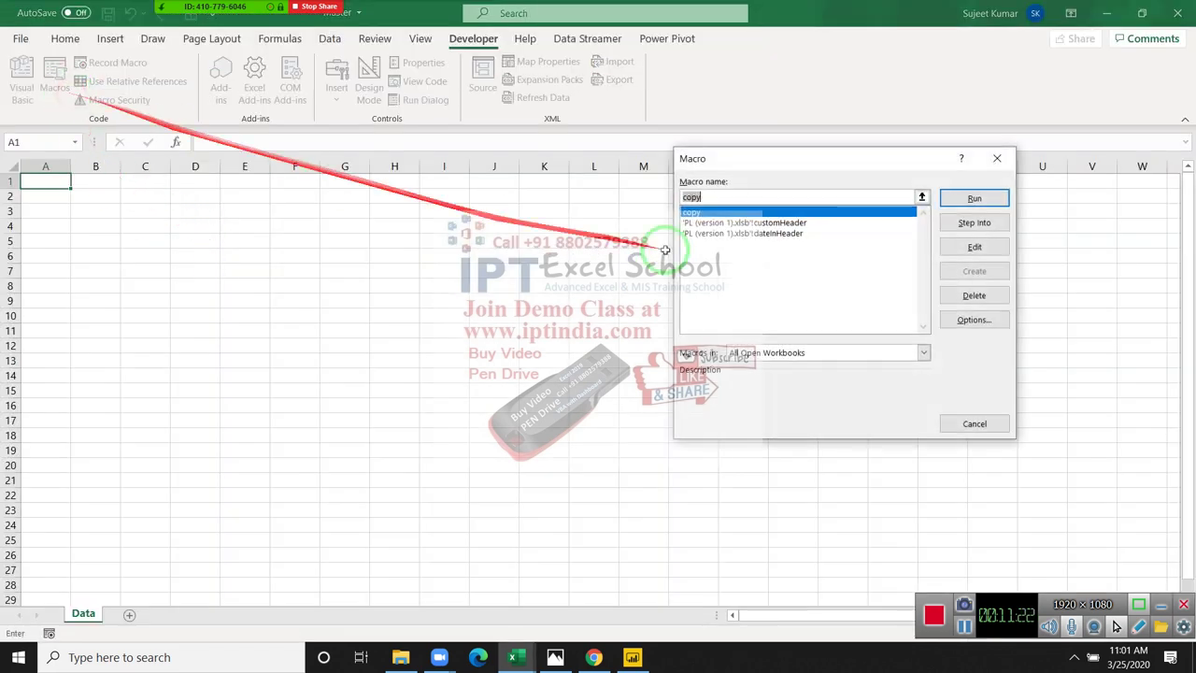
left_click(972, 199)
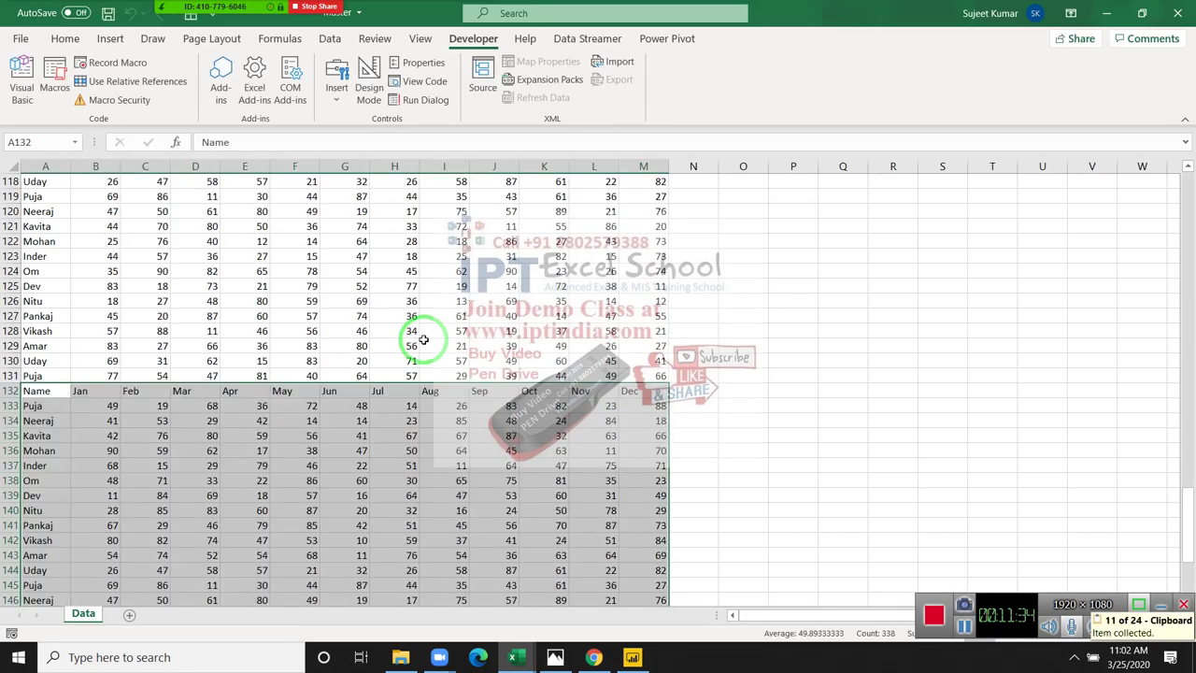
scroll(419, 376, "up", 8)
scroll(420, 375, "up", 8)
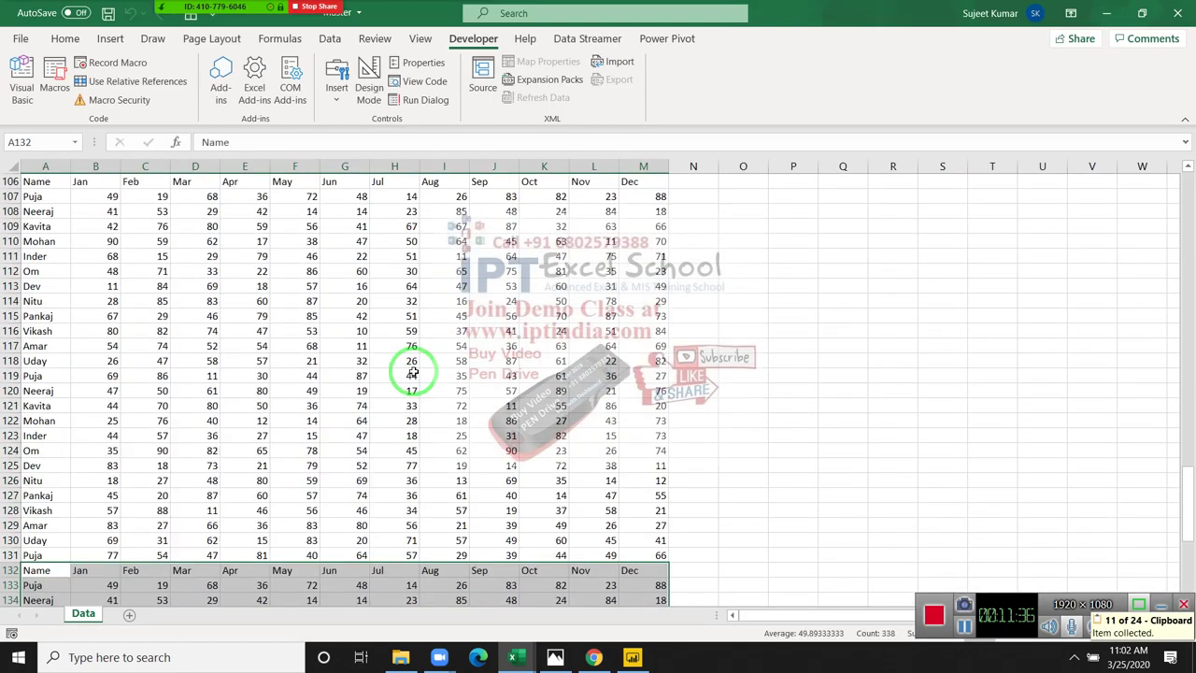
scroll(420, 375, "up", 5)
scroll(417, 374, "up", 1)
scroll(416, 374, "up", 12)
scroll(417, 374, "up", 9)
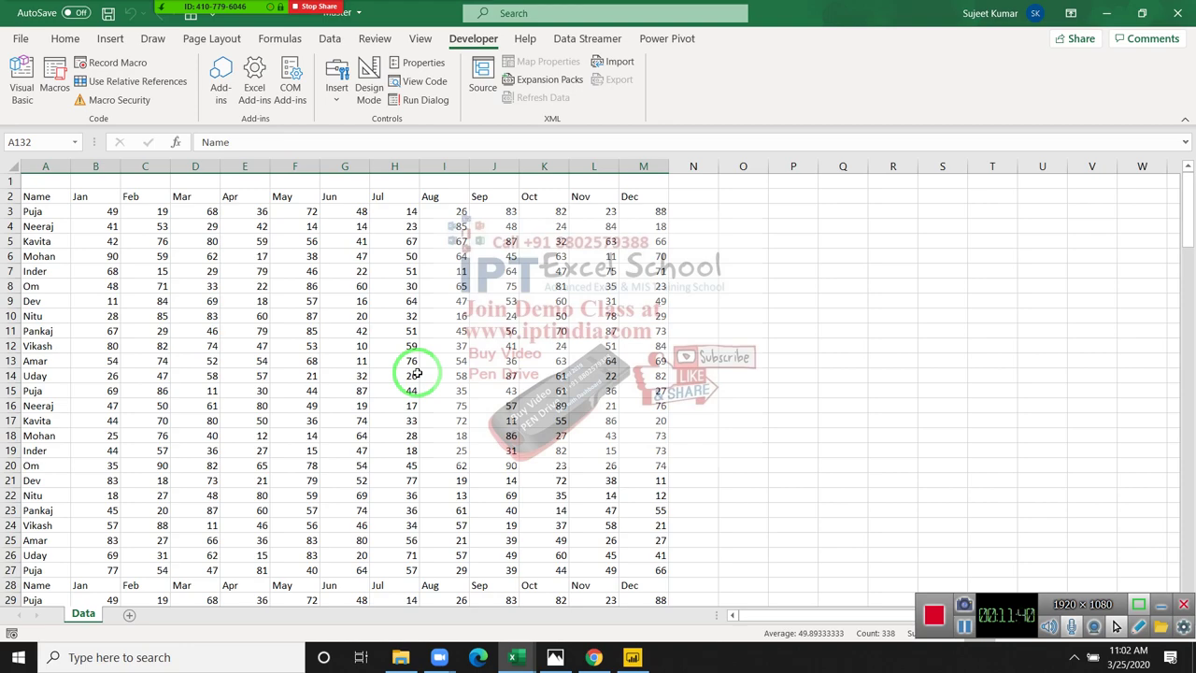
scroll(417, 373, "down", 2)
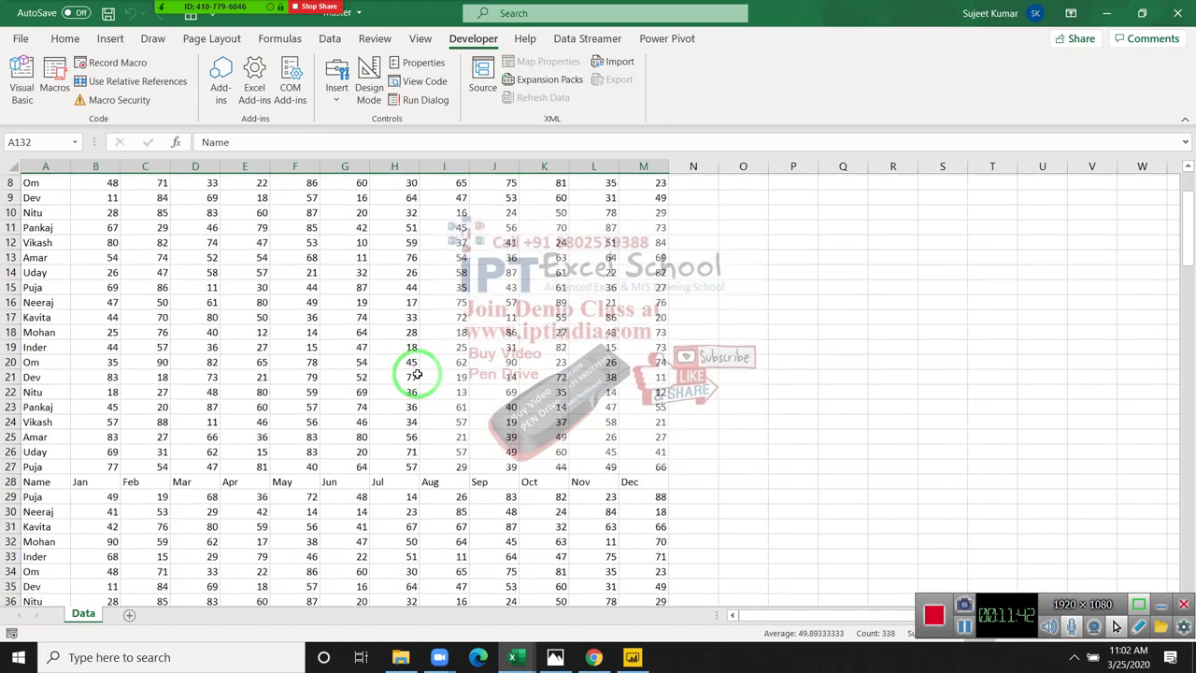
scroll(417, 373, "down", 1)
Step: Copy the whole copy macro code from Sub copy() to End Sub in the VBA editor
key("alt+F11")
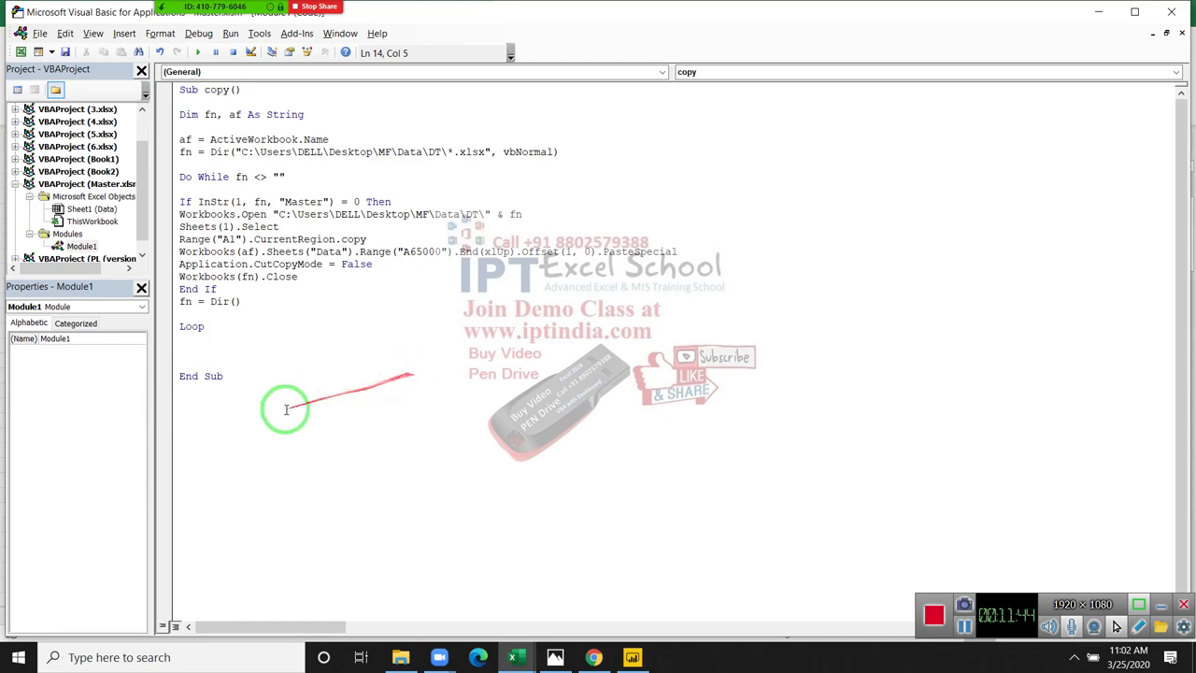
left_click_drag(239, 374, 142, 70)
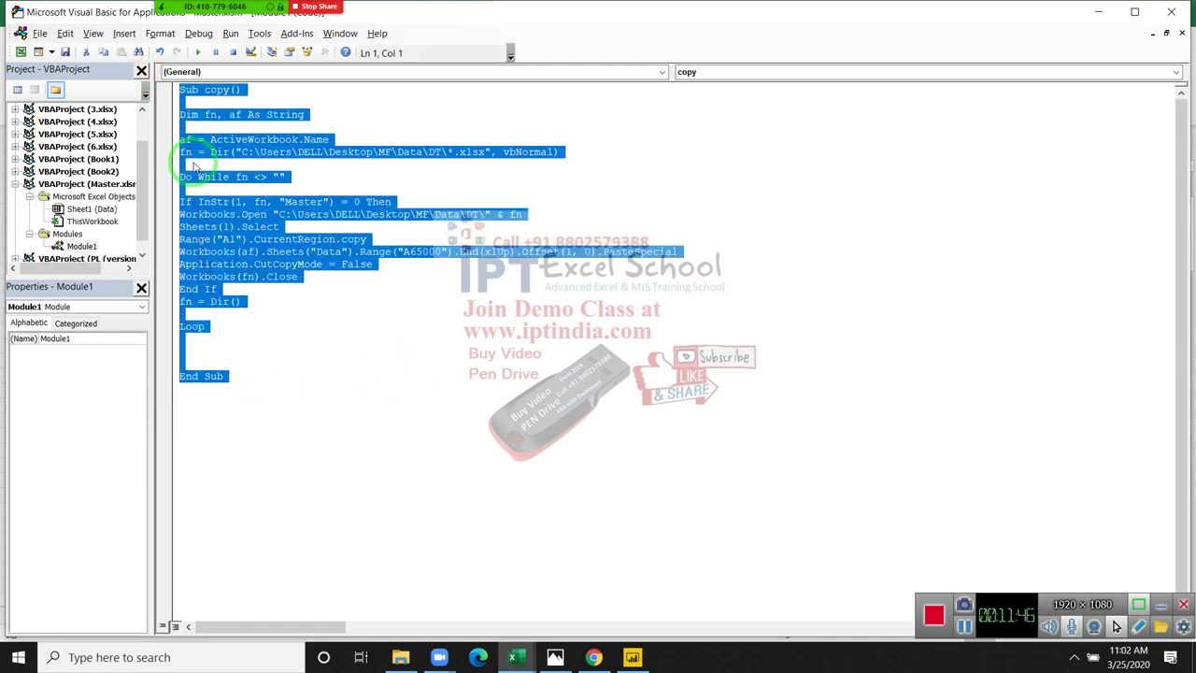
key("ctrl+c")
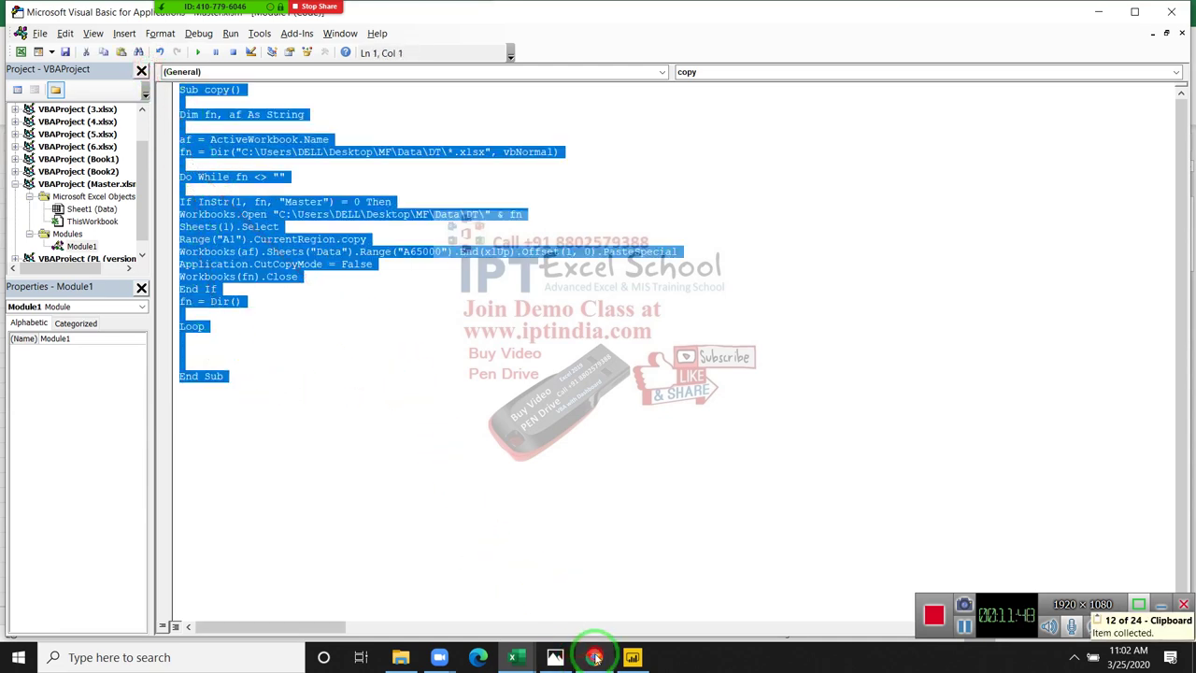
left_click(593, 656)
Step: Compose a new Gmail message addressed to two suggested contacts
left_click(103, 12)
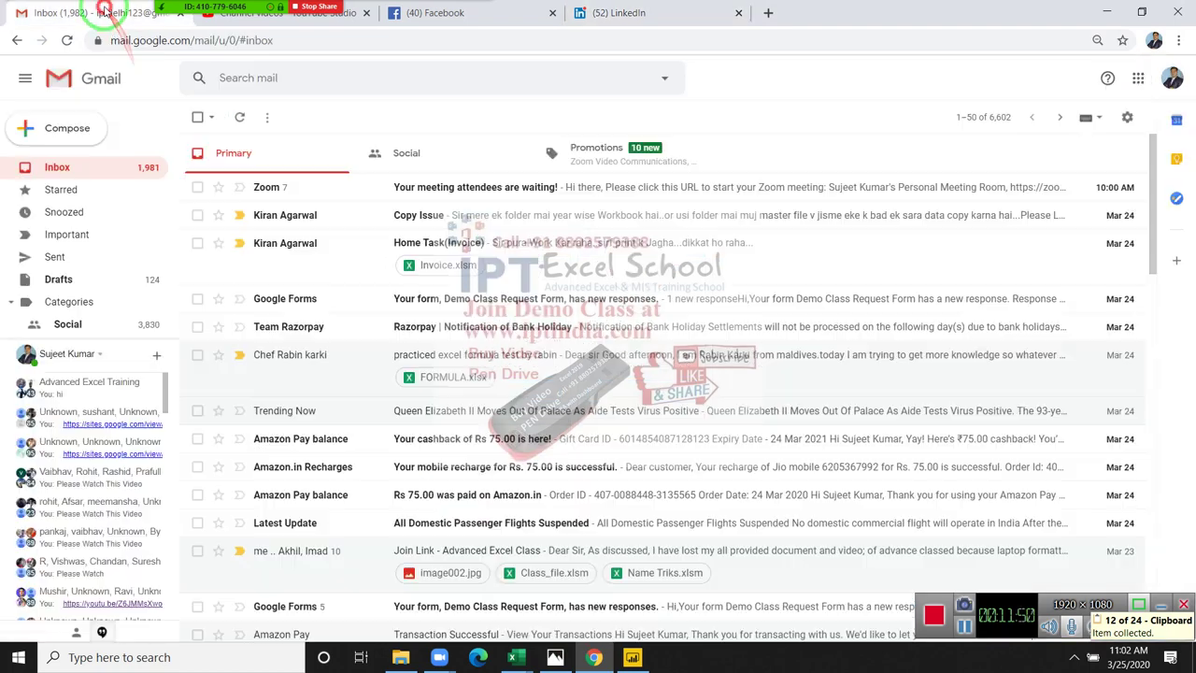
left_click(80, 128)
type("kir")
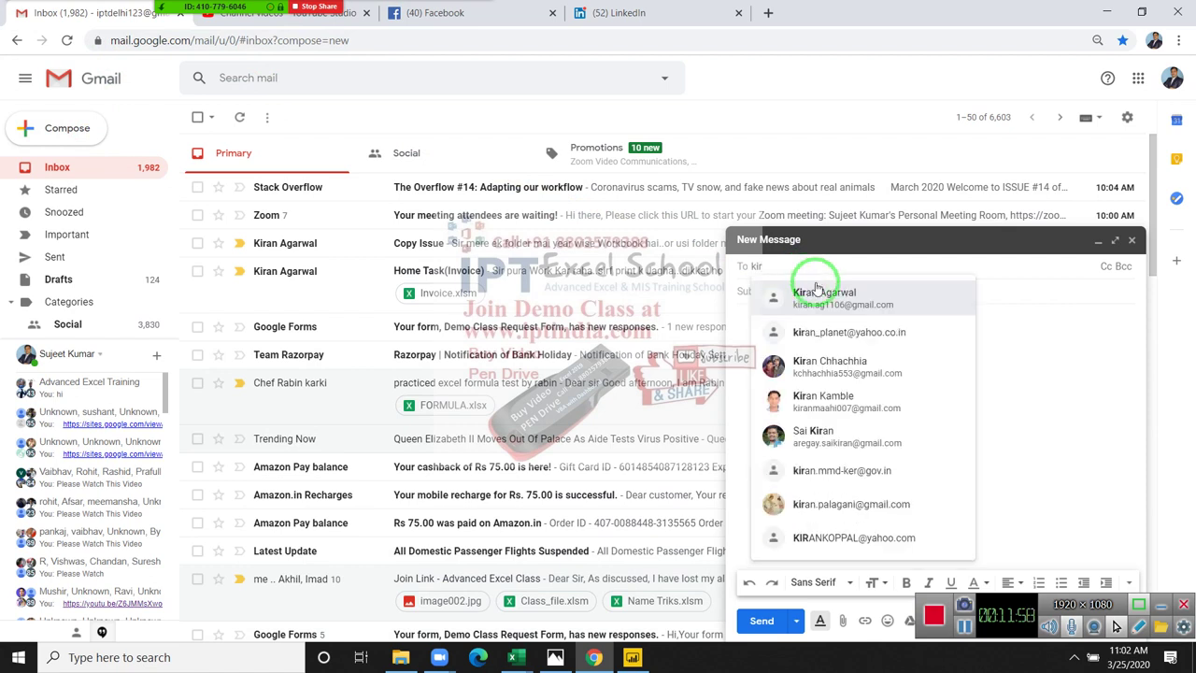
left_click(817, 287)
type("suha")
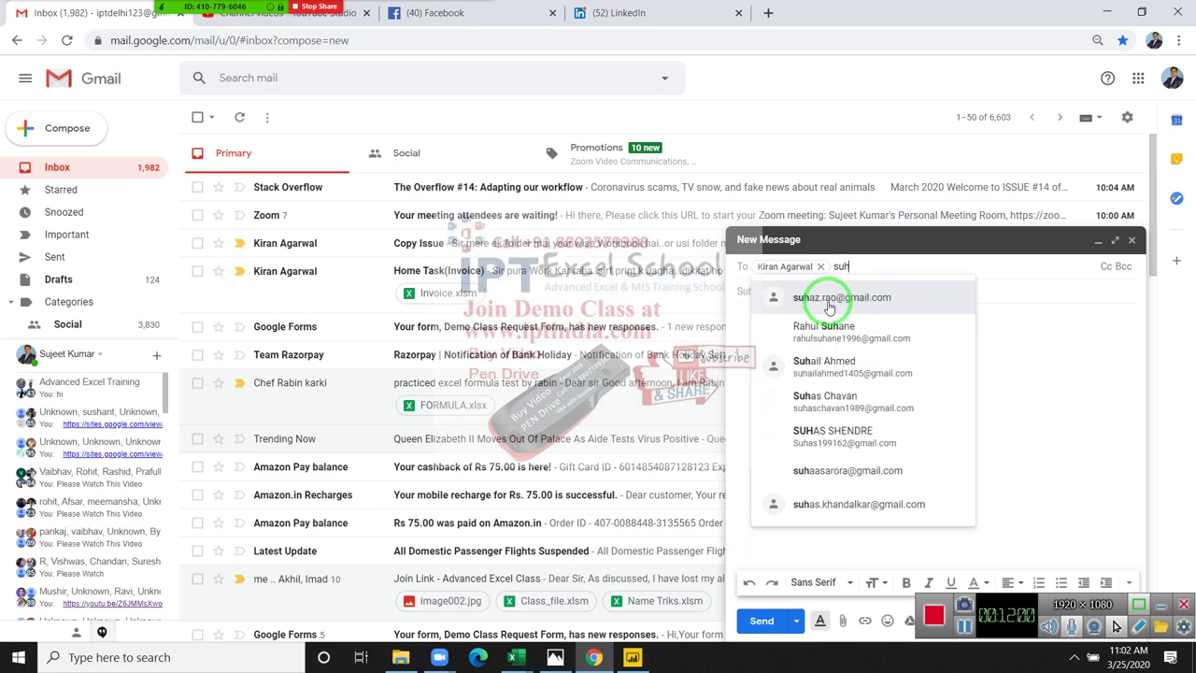
left_click(827, 301)
left_click(816, 292)
type("copy")
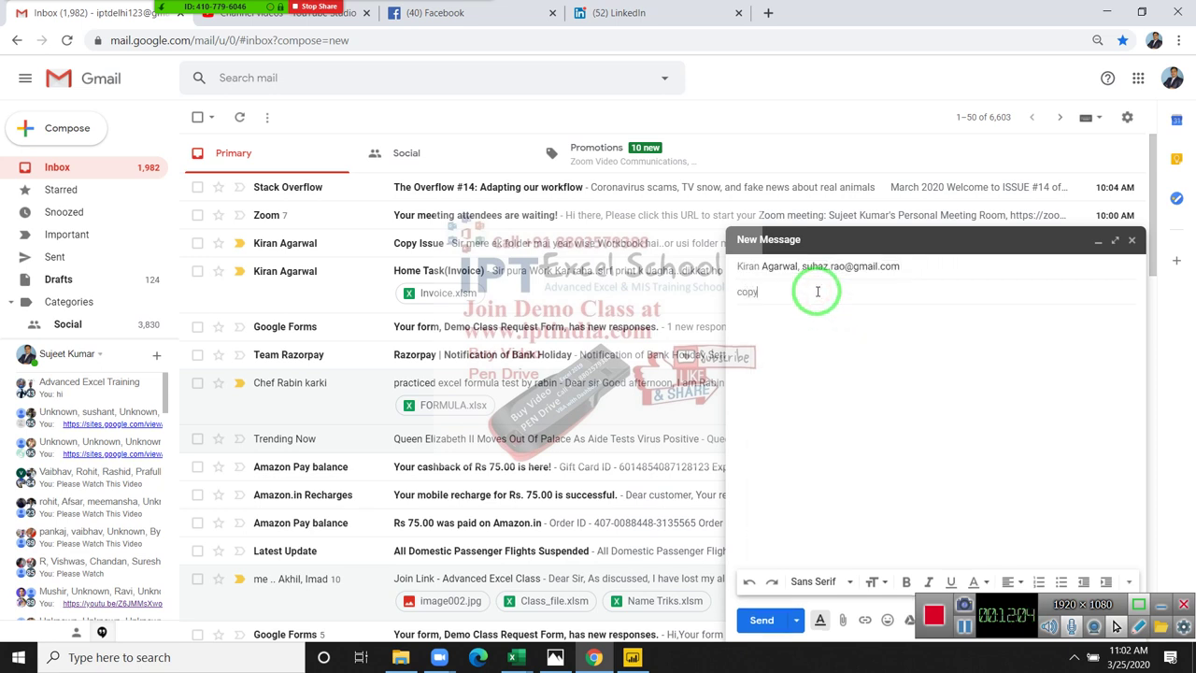
Step: Paste the macro code into the body and send the email
left_click(811, 360)
key("ctrl+v")
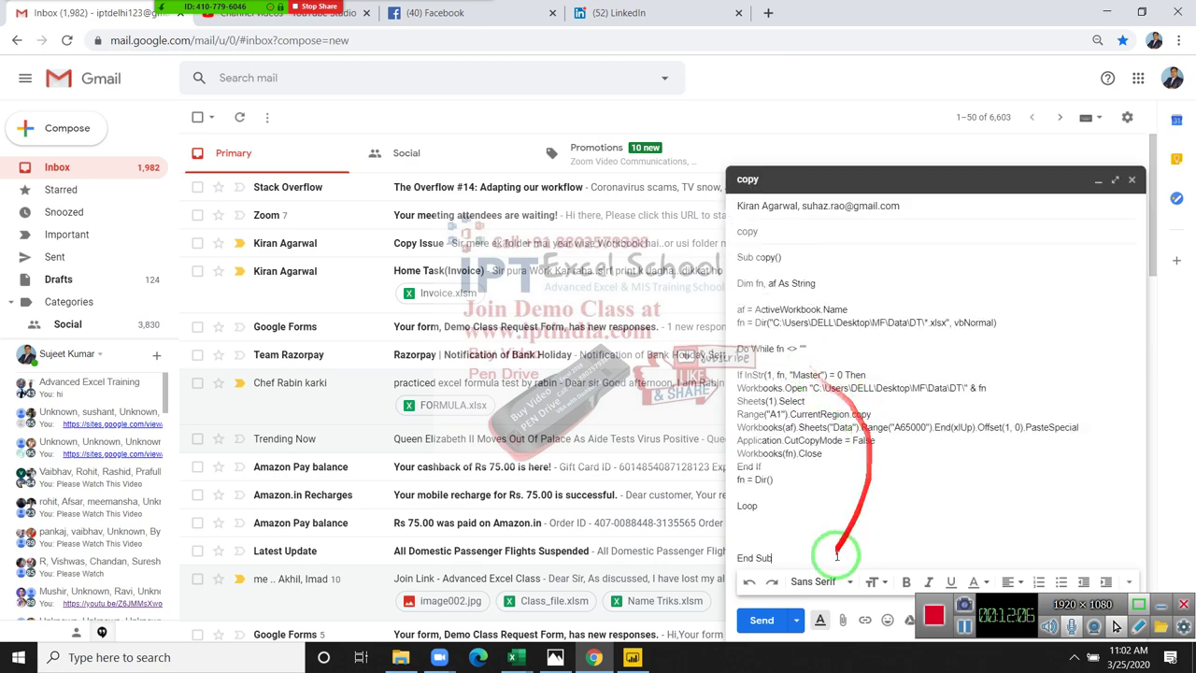
left_click(768, 620)
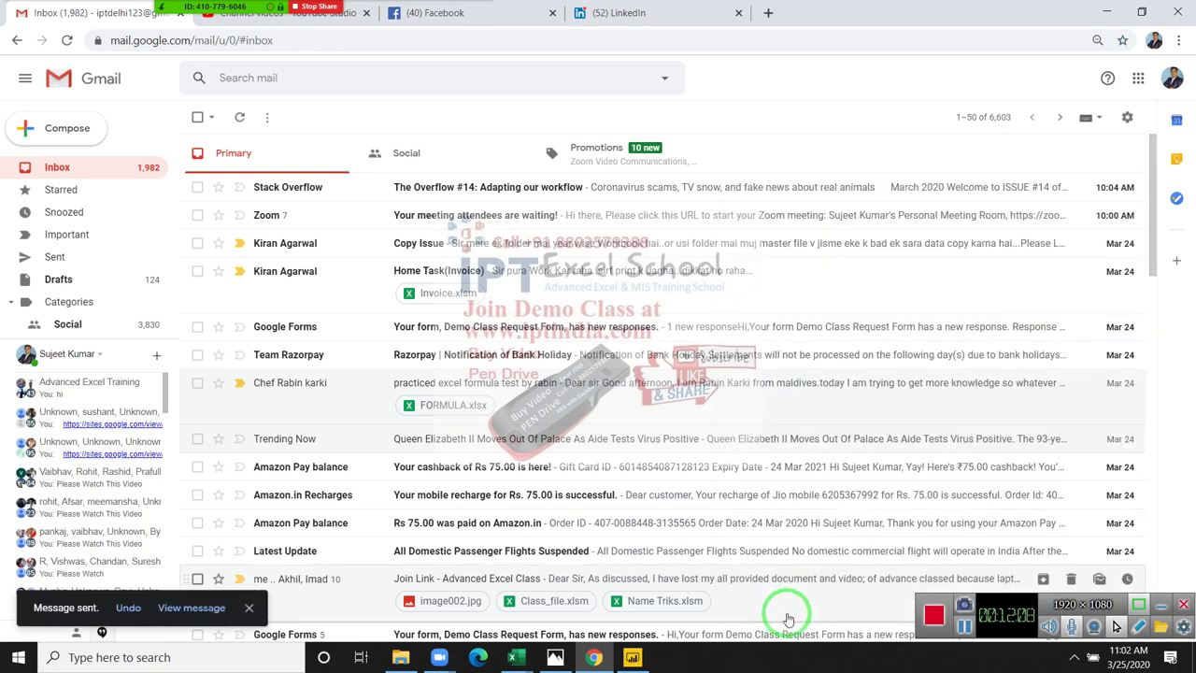